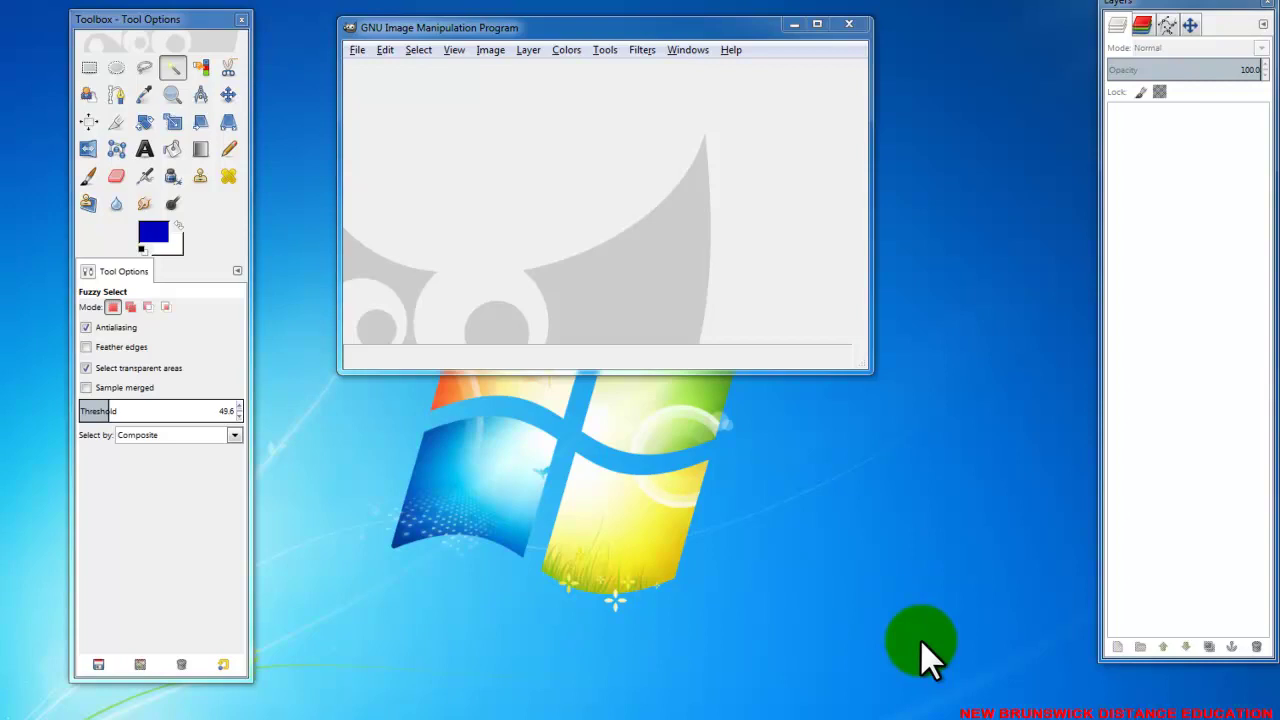
- Open mclobster.jpg from the GIMP Tutorial folder
left_click(358, 61)
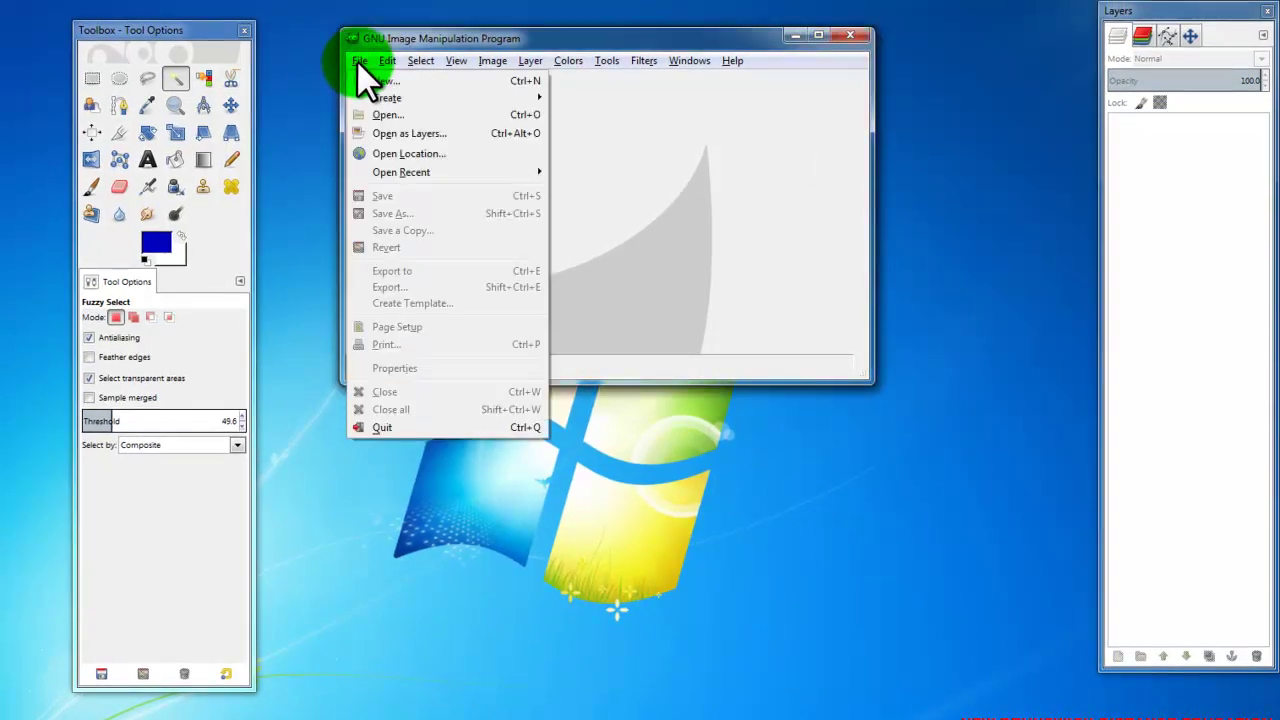
left_click(384, 114)
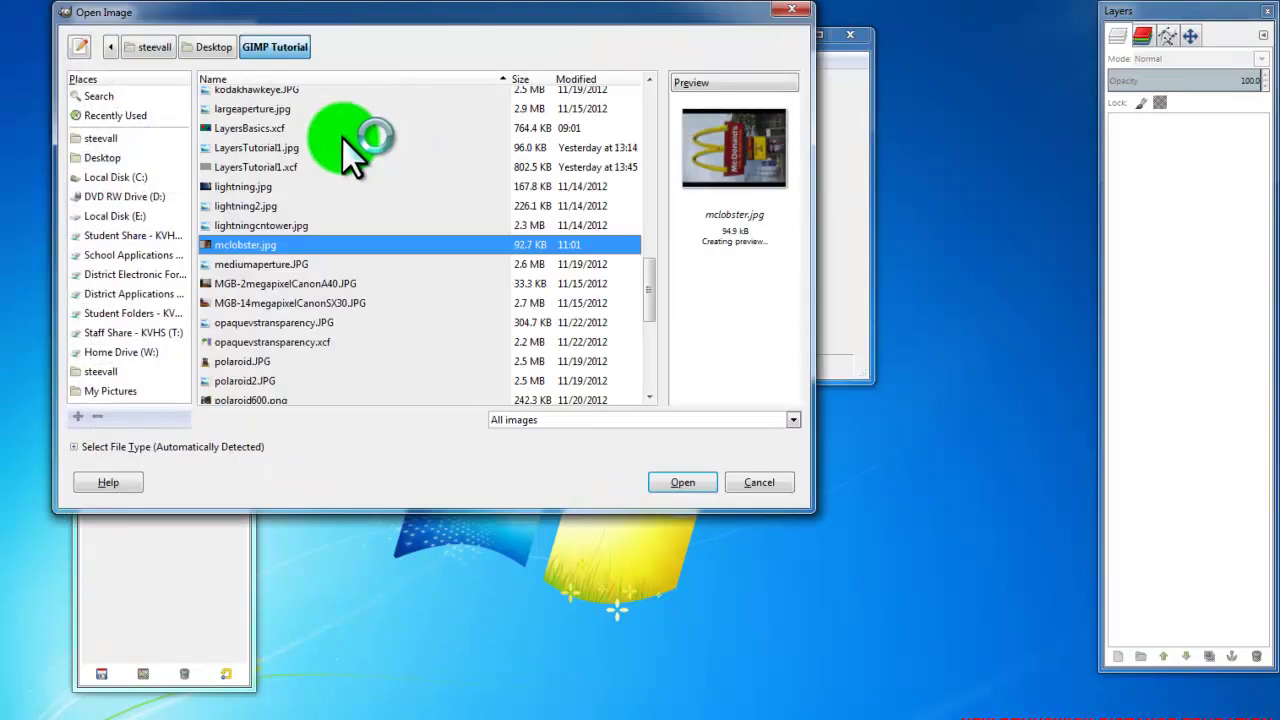
double_click(226, 244)
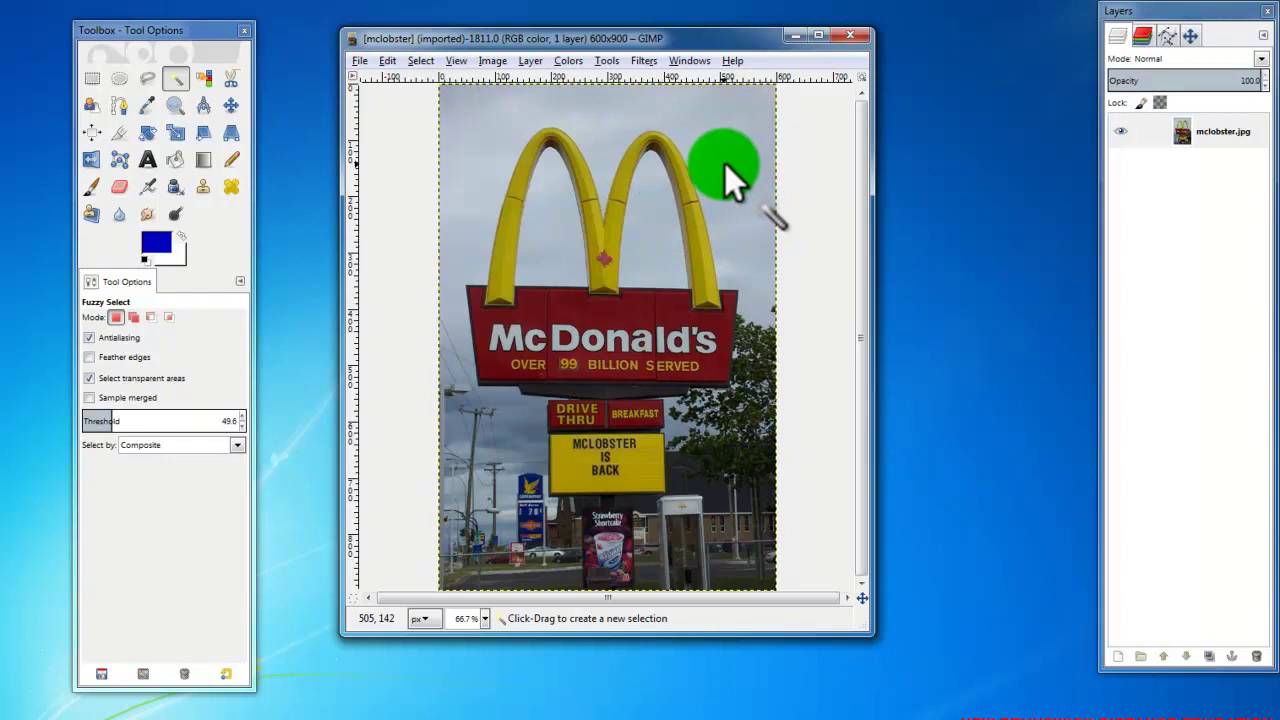
- Duplicate the mclobster.jpg layer and hide the original layer beneath the copy
left_click(588, 336)
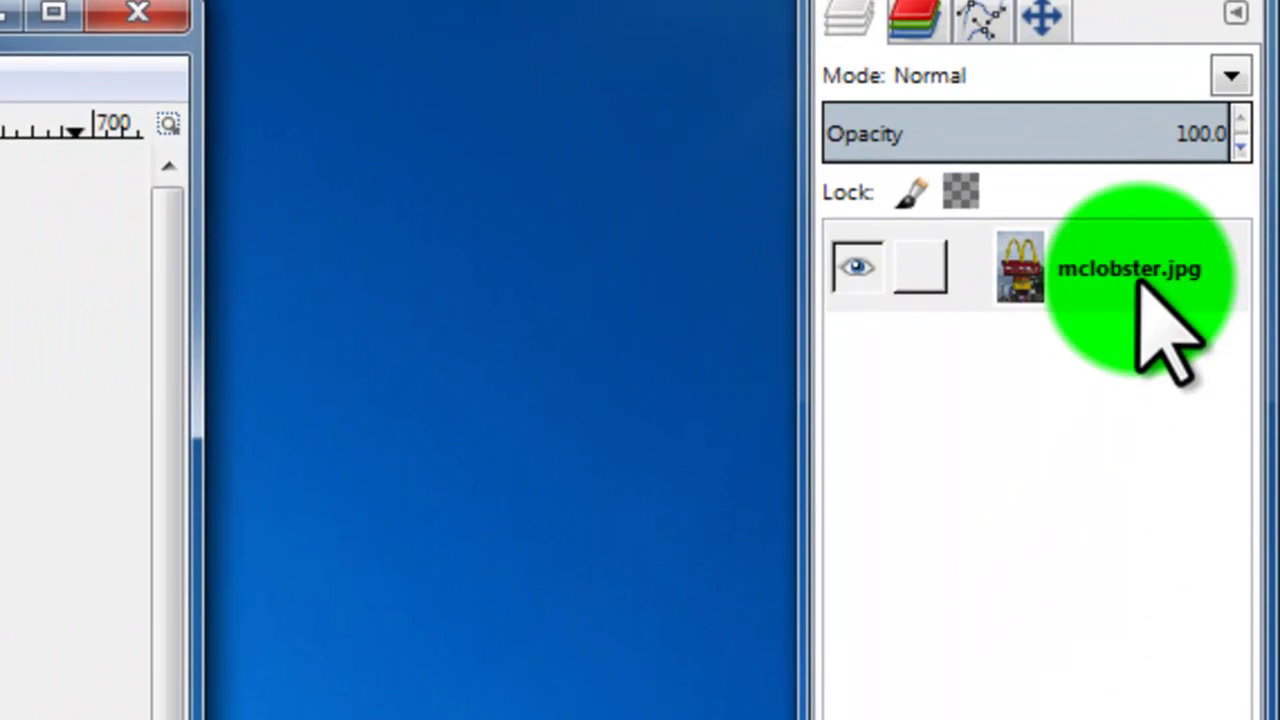
right_click(1140, 285)
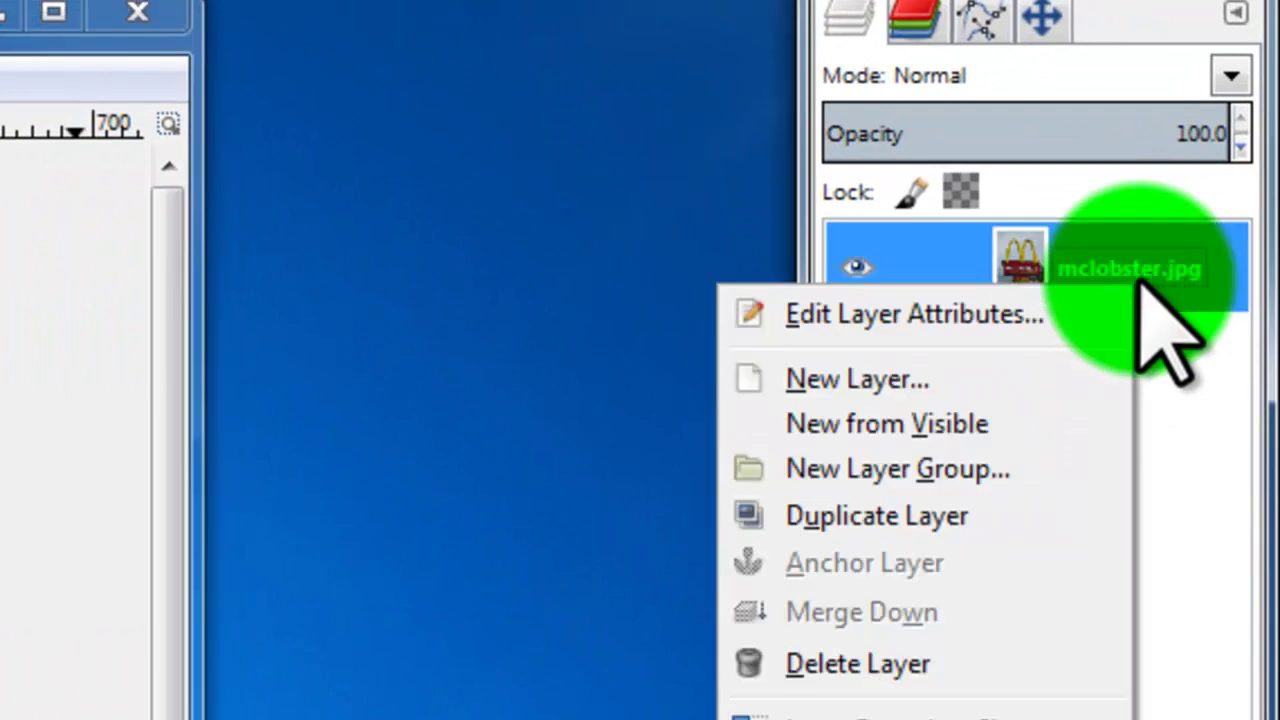
left_click(973, 515)
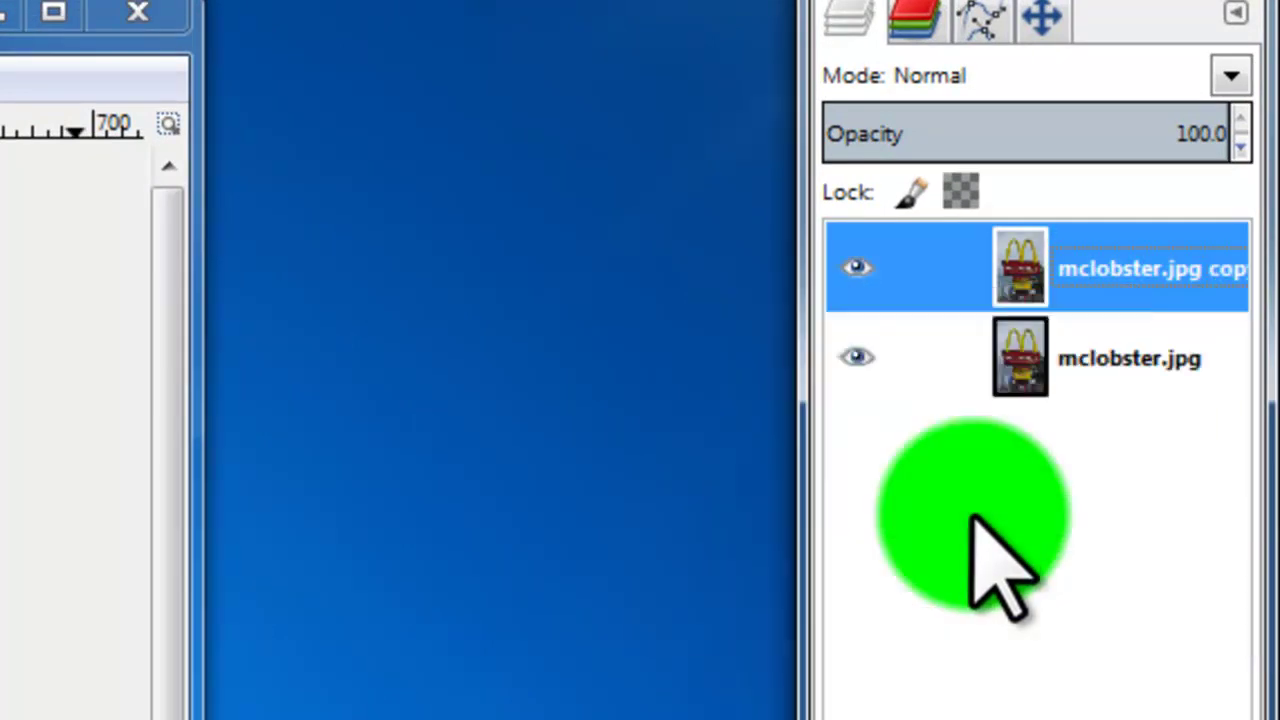
left_click(856, 358)
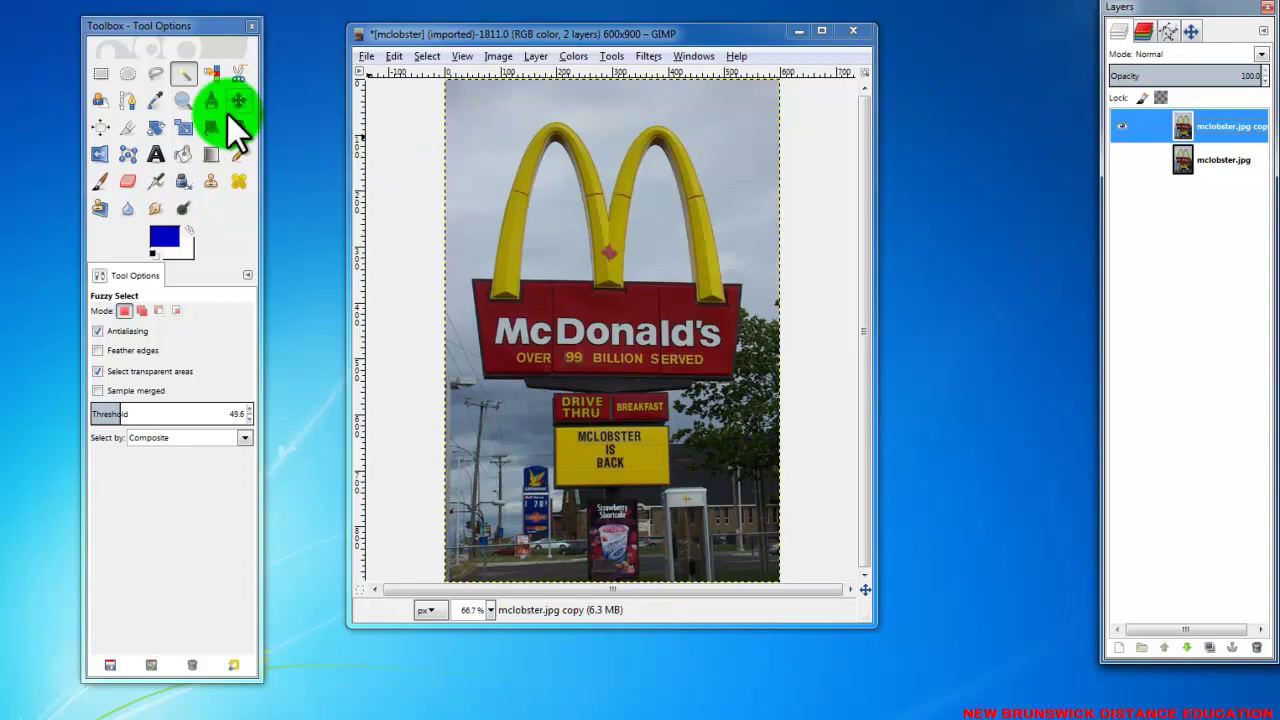
- Draw a rectangle around the whole sign with fixed aspect ratio, rounded corners and feathering off
left_click(103, 73)
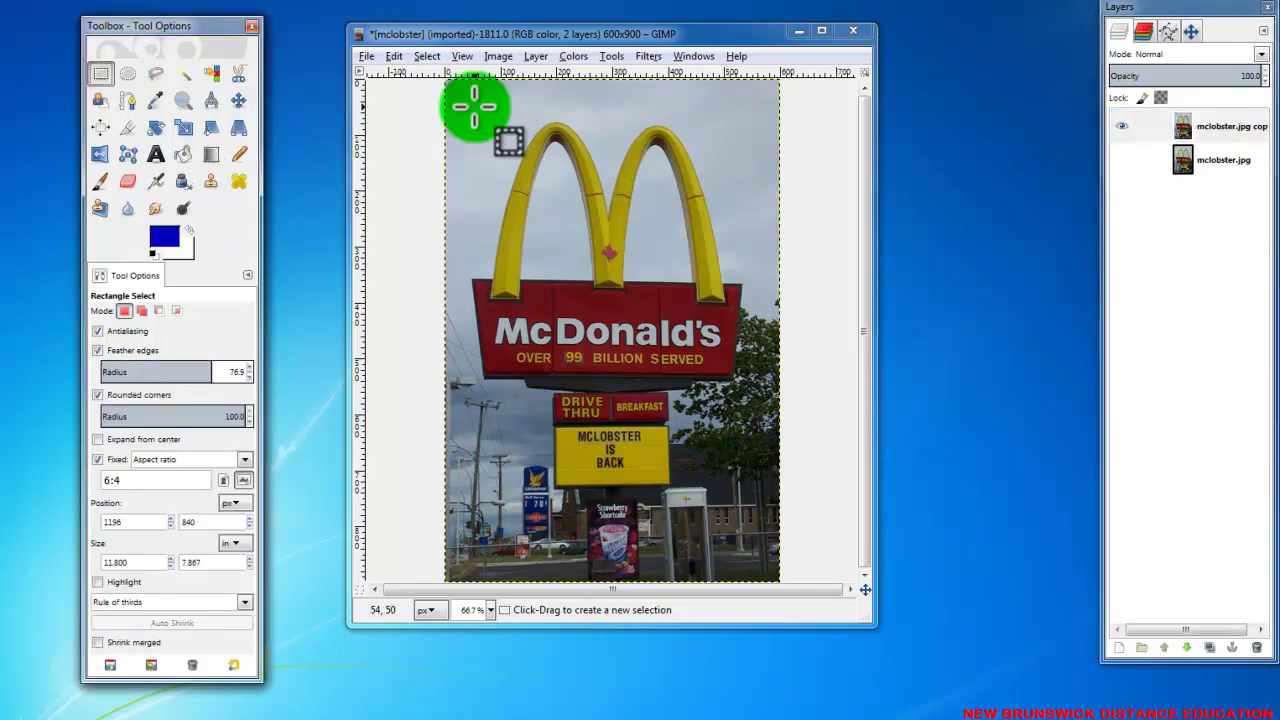
left_click_drag(464, 110, 516, 296)
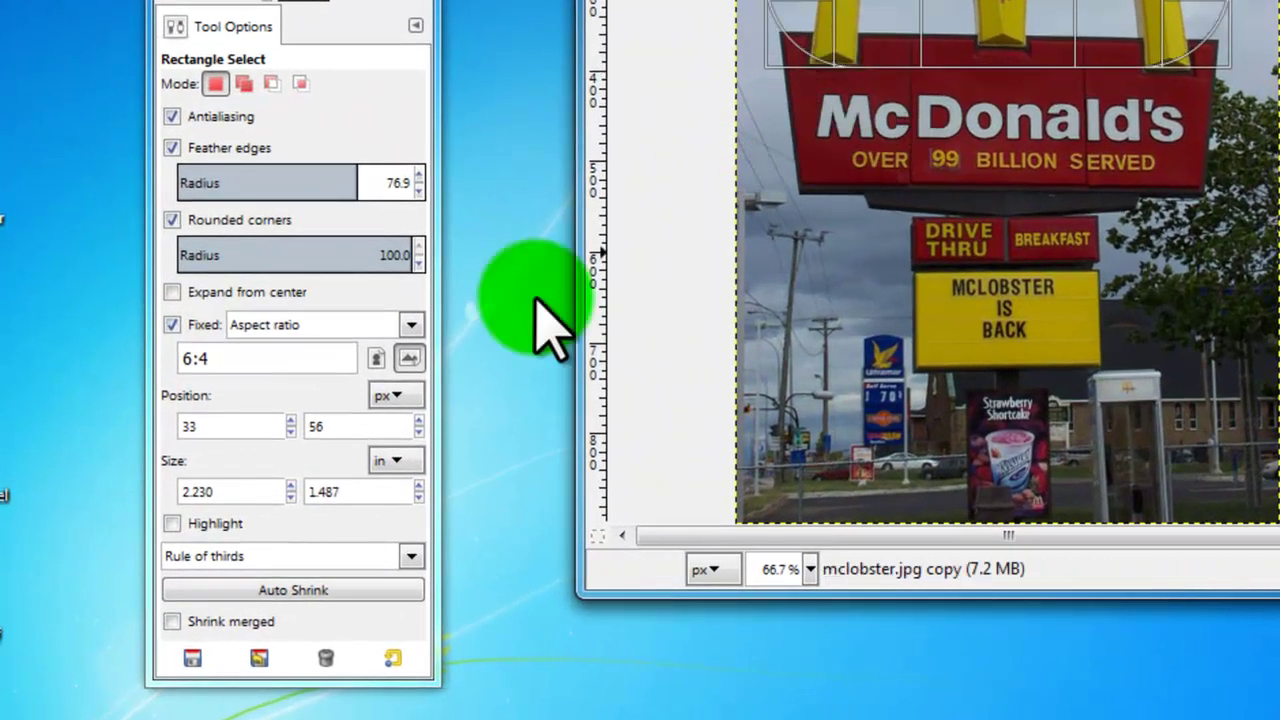
left_click(173, 325)
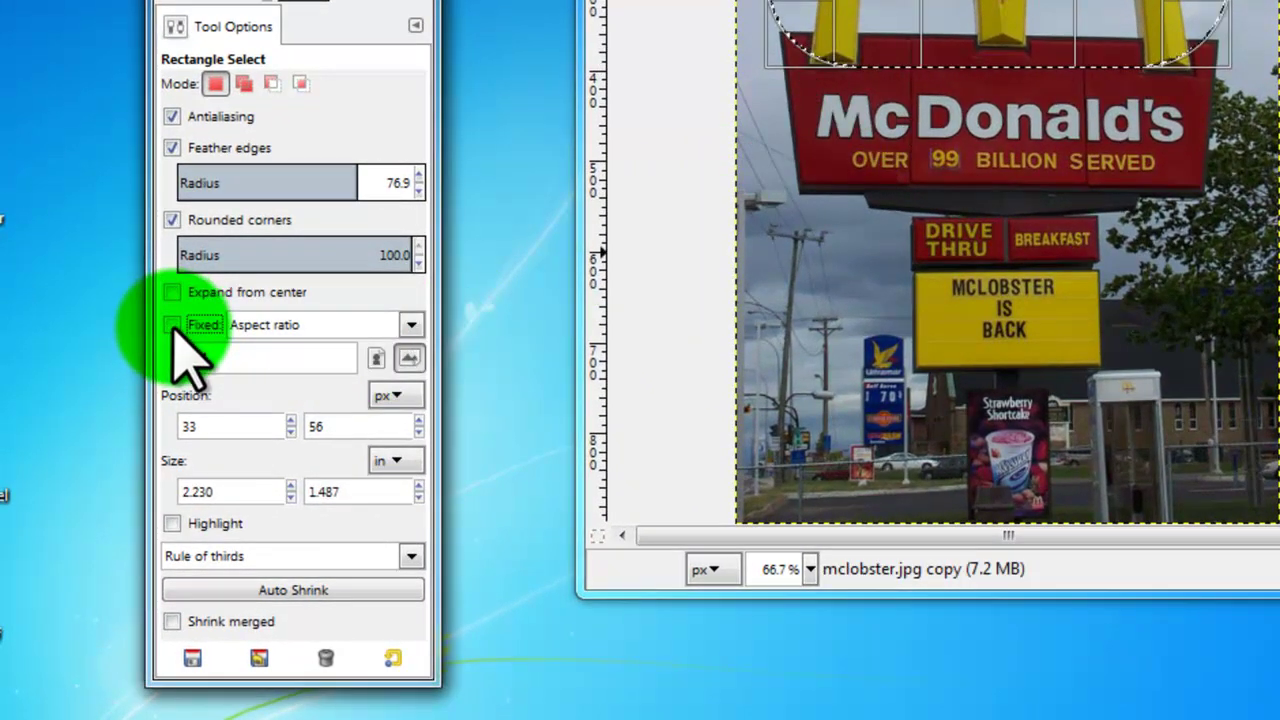
left_click(173, 220)
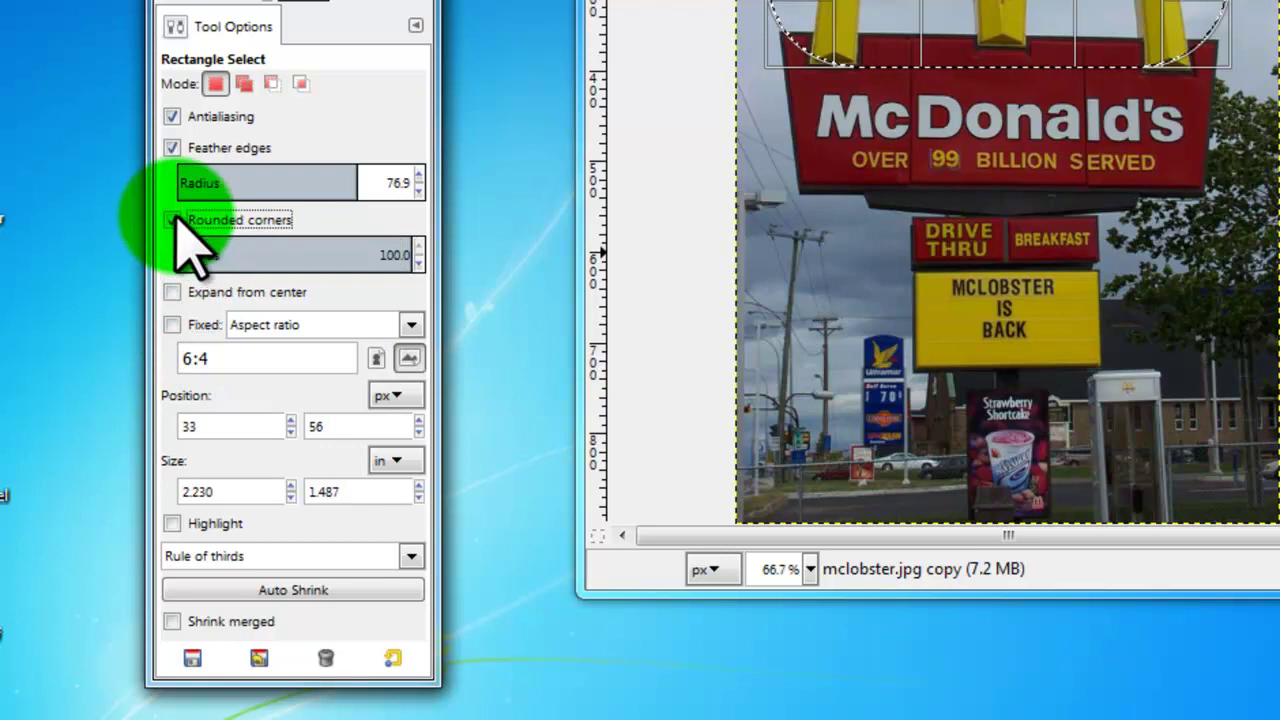
left_click(172, 150)
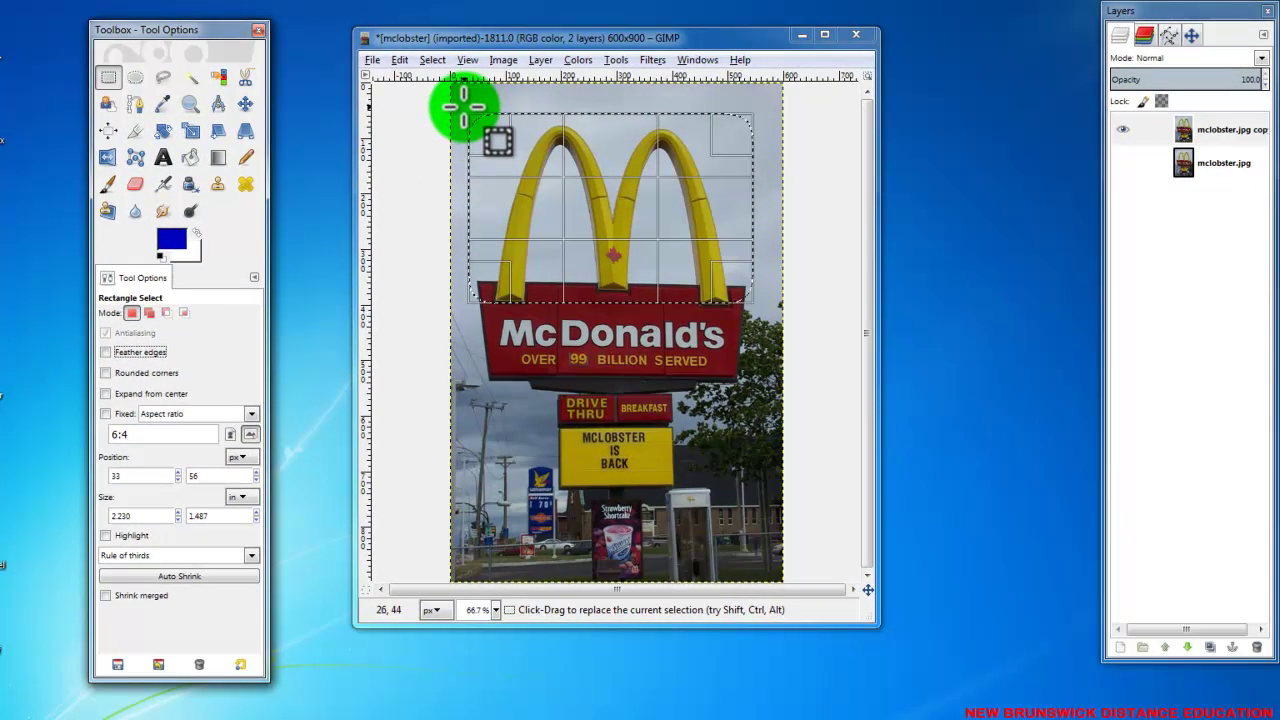
left_click_drag(465, 107, 751, 583)
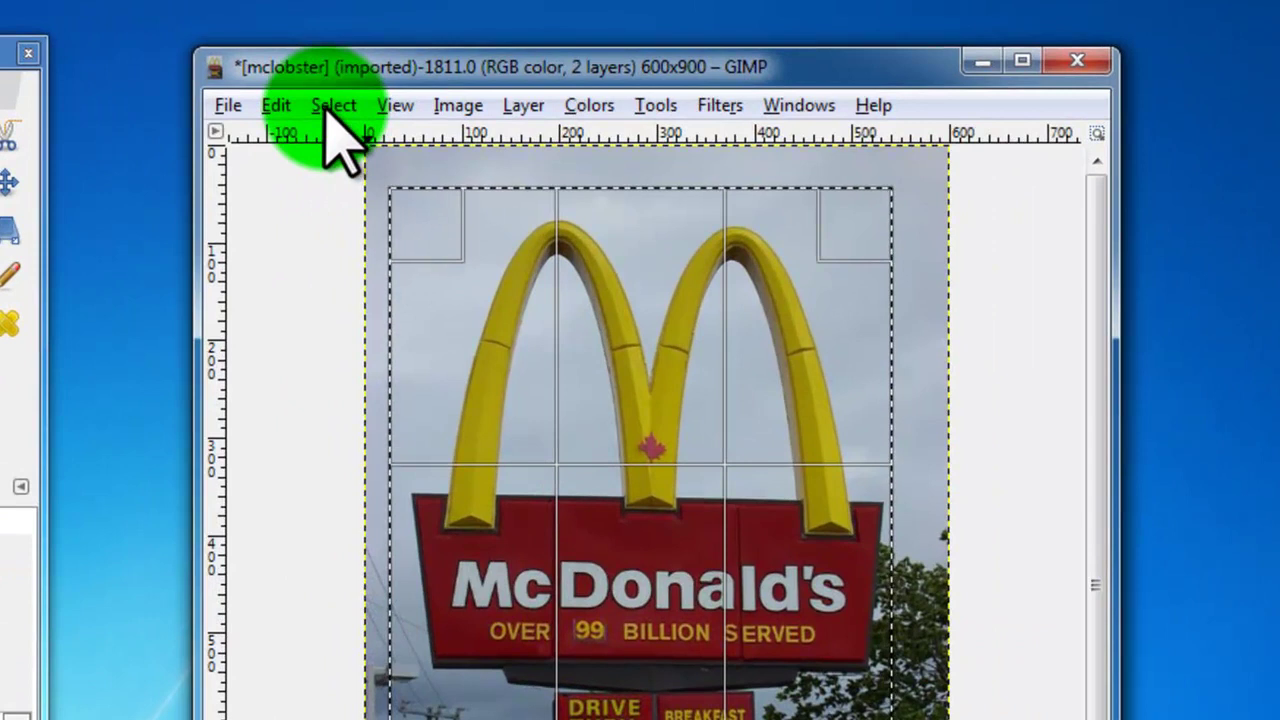
- Invert the selection and clear the area outside the sign rectangle to white
left_click(327, 107)
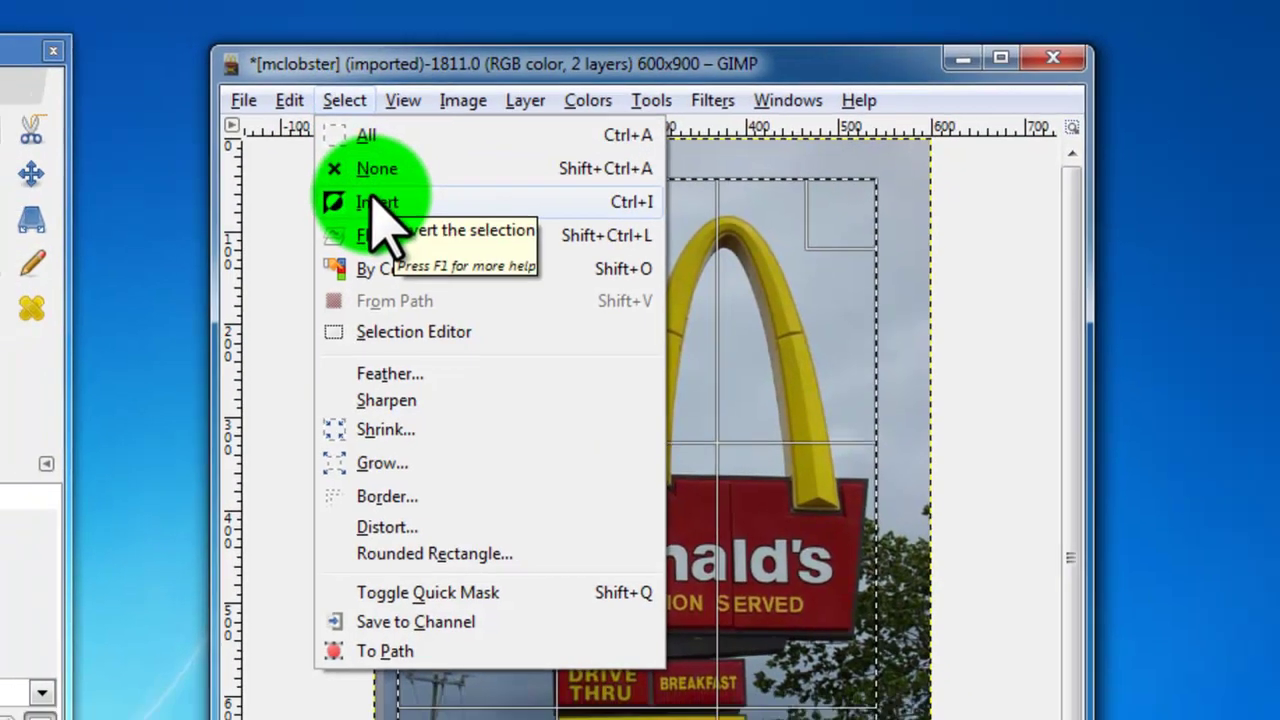
left_click(368, 212)
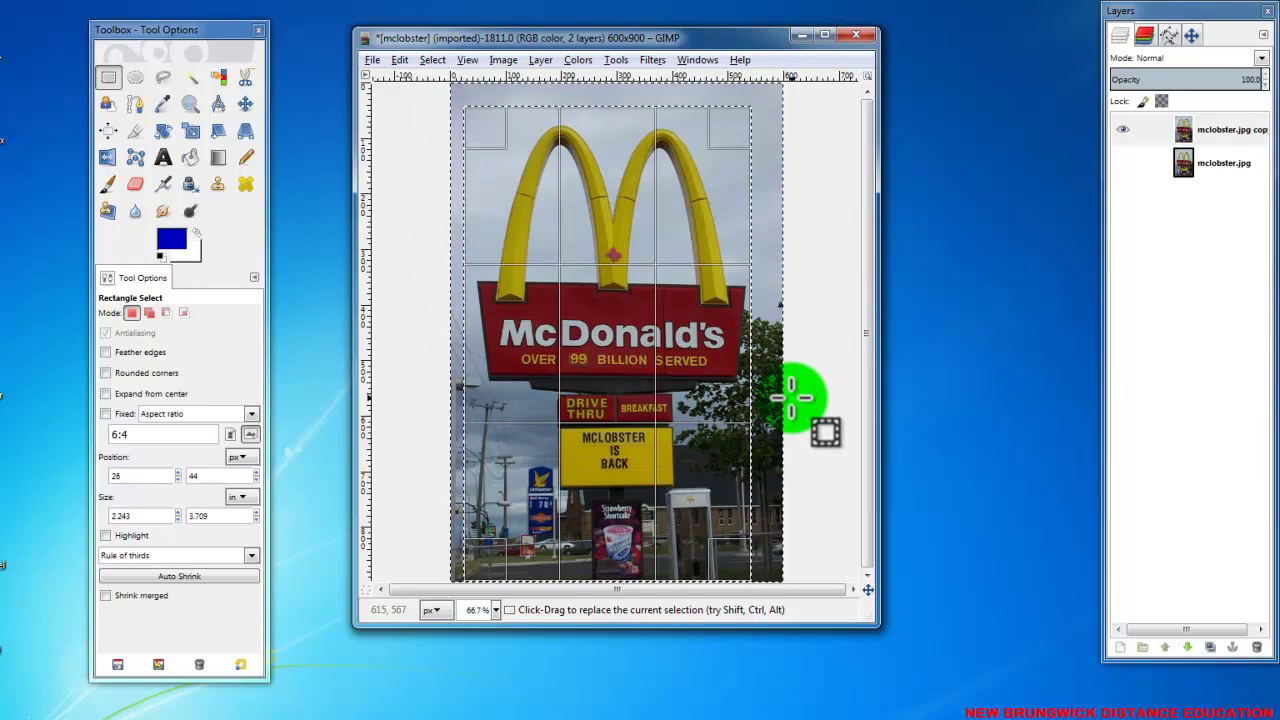
left_click(400, 60)
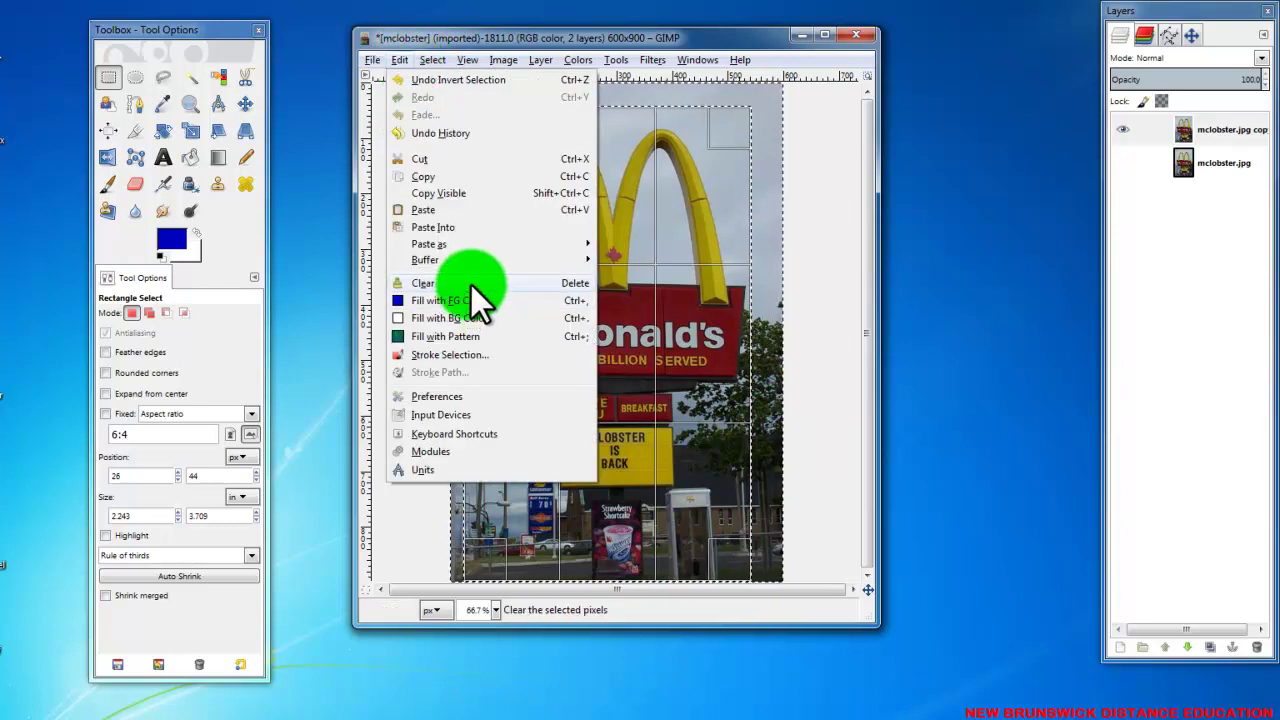
left_click(471, 283)
left_click(467, 60)
left_click(451, 49)
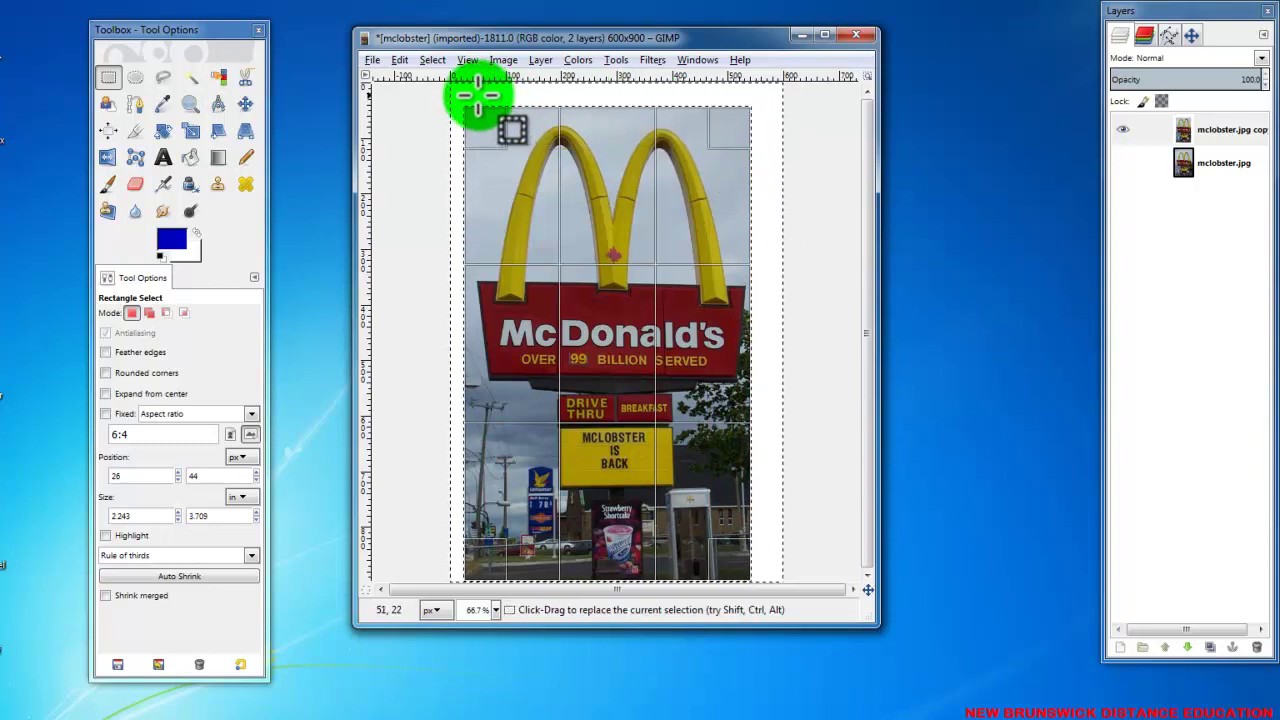
- Expand the selection to the full image and set guides to No guides
left_click_drag(478, 95, 360, 190)
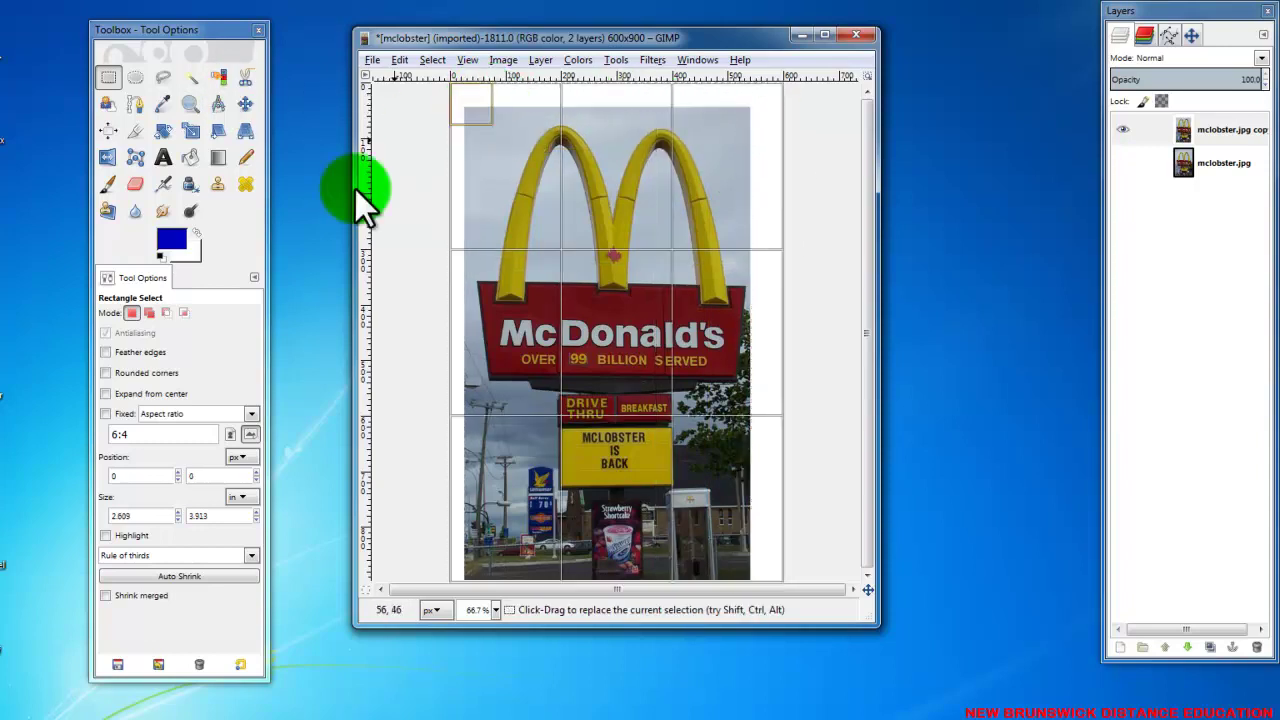
left_click(172, 553)
left_click(156, 572)
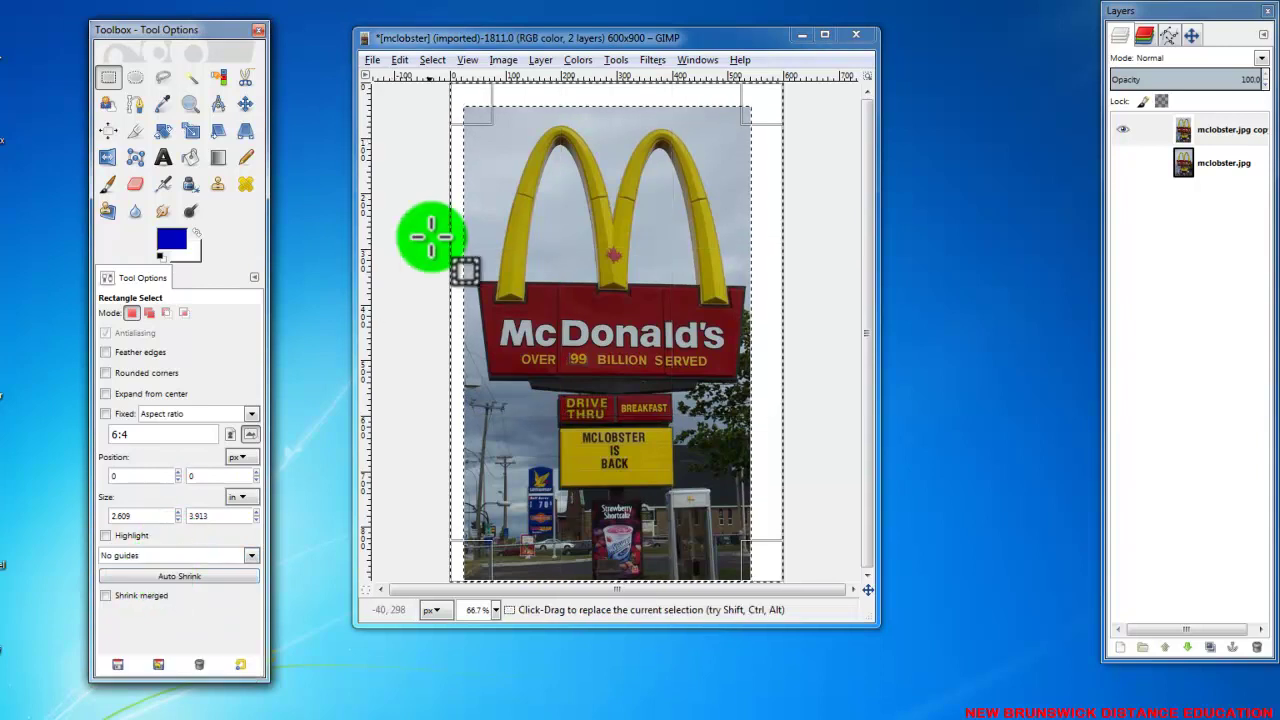
- Fuzzy-select the sky around the arches and clear it to white, then select inside the left arch
left_click(188, 77)
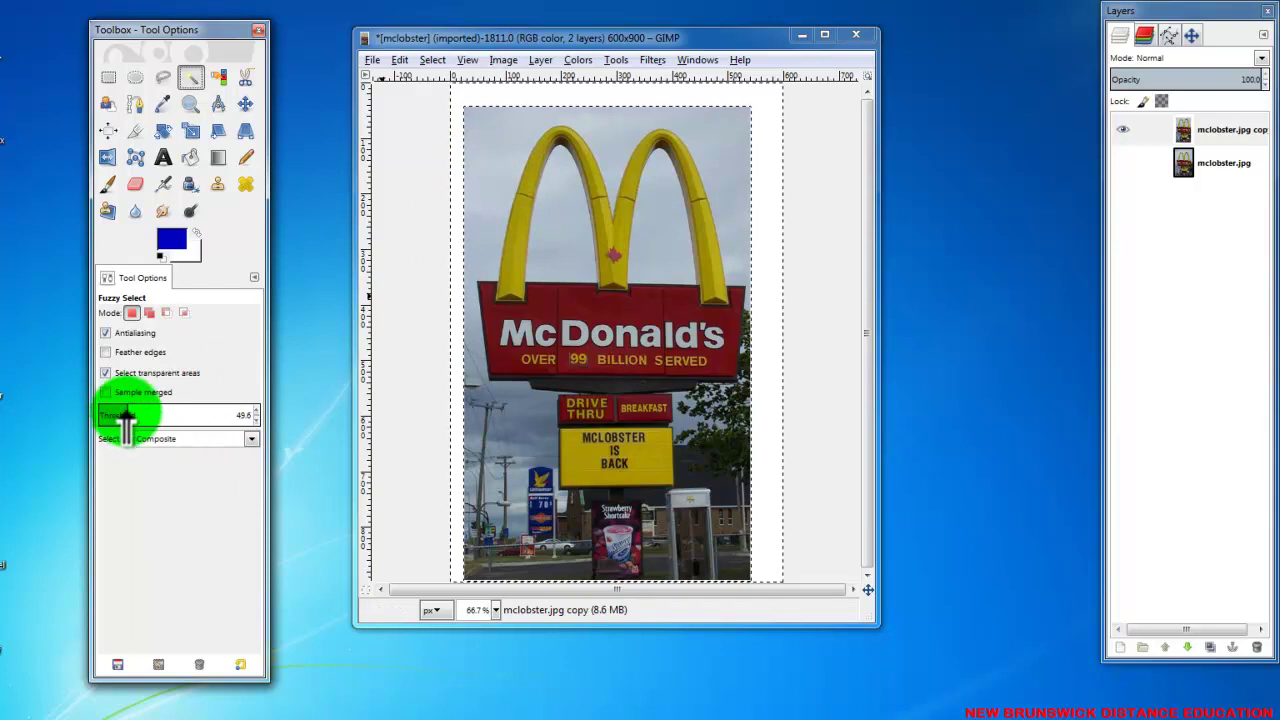
left_click(497, 153)
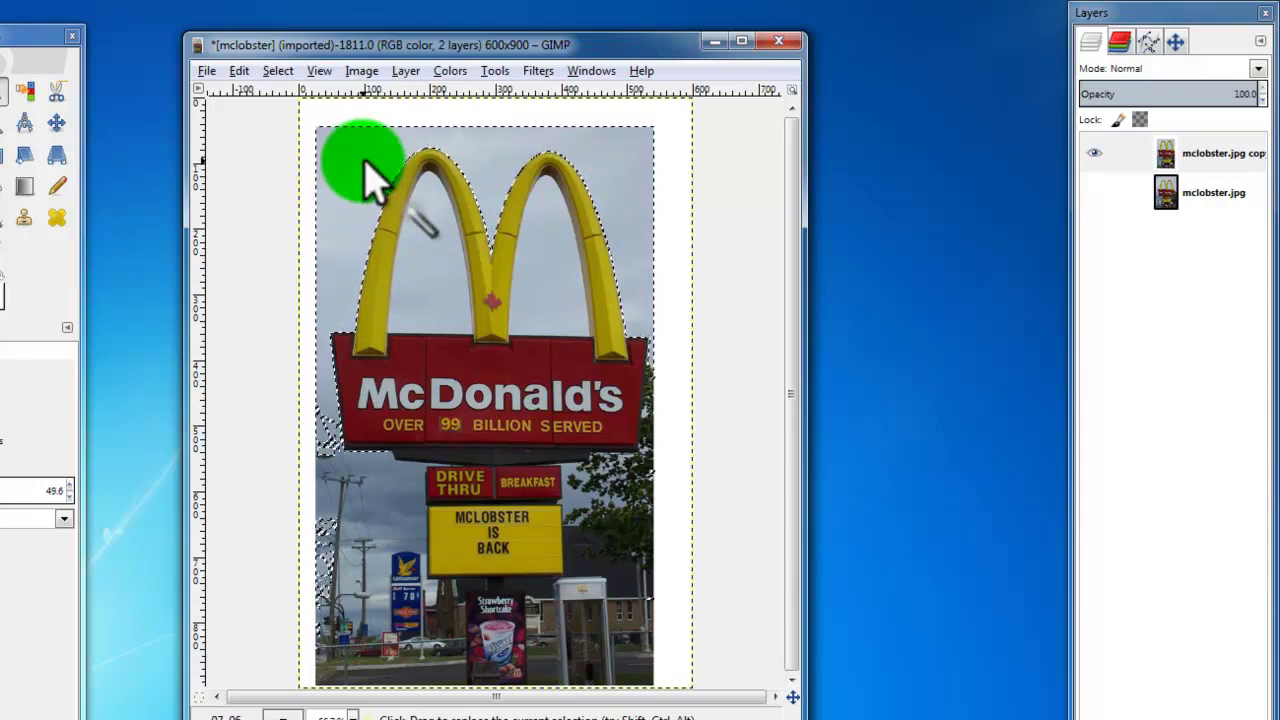
key("Delete")
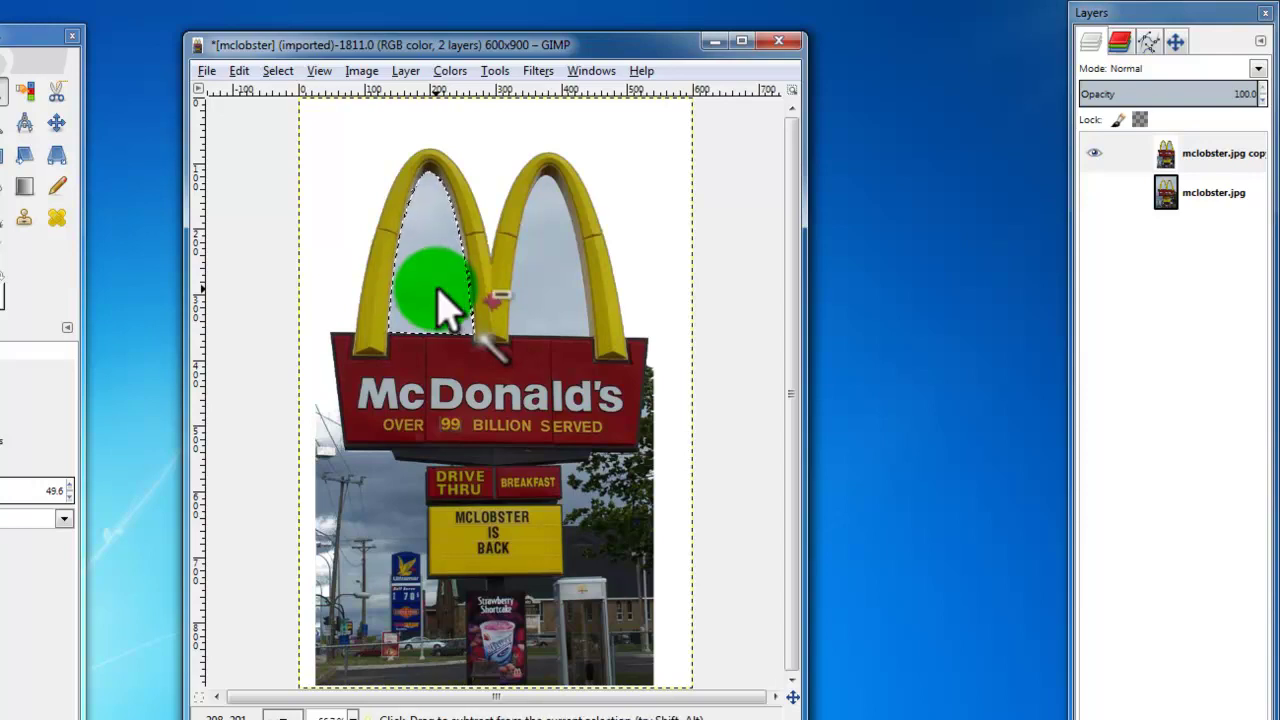
key("ctrl+z")
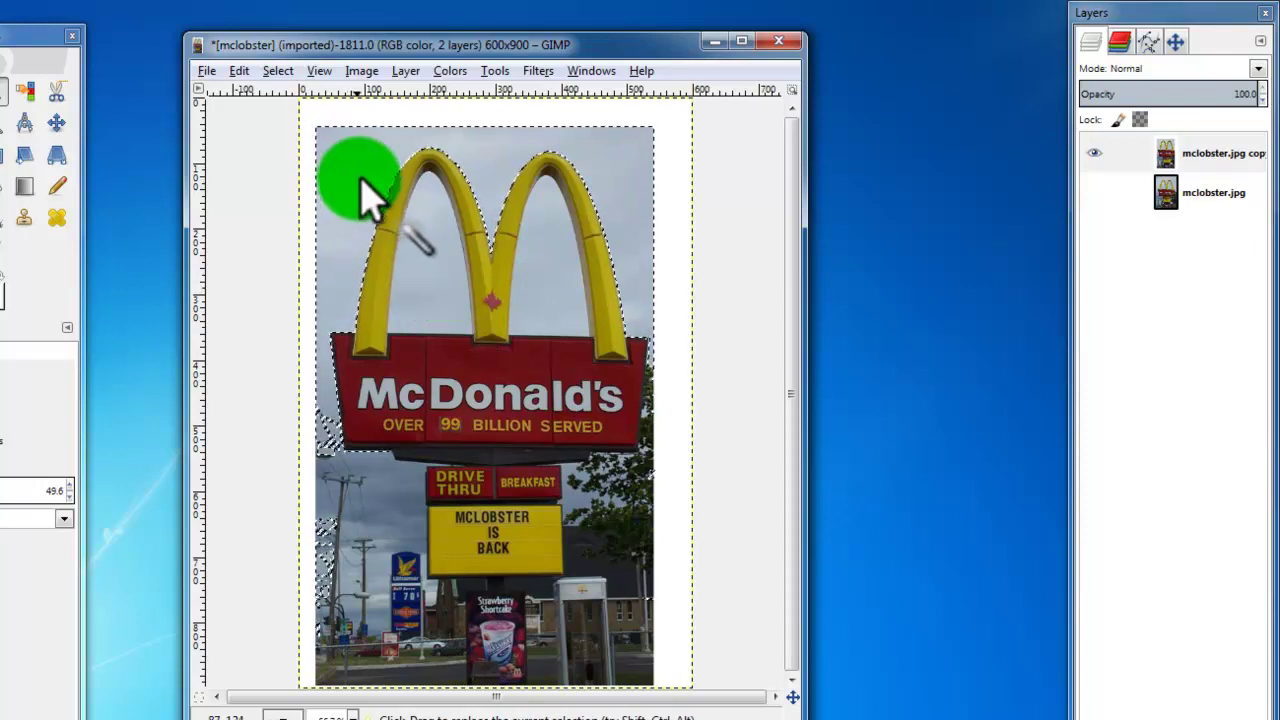
key("Delete")
left_click(428, 220)
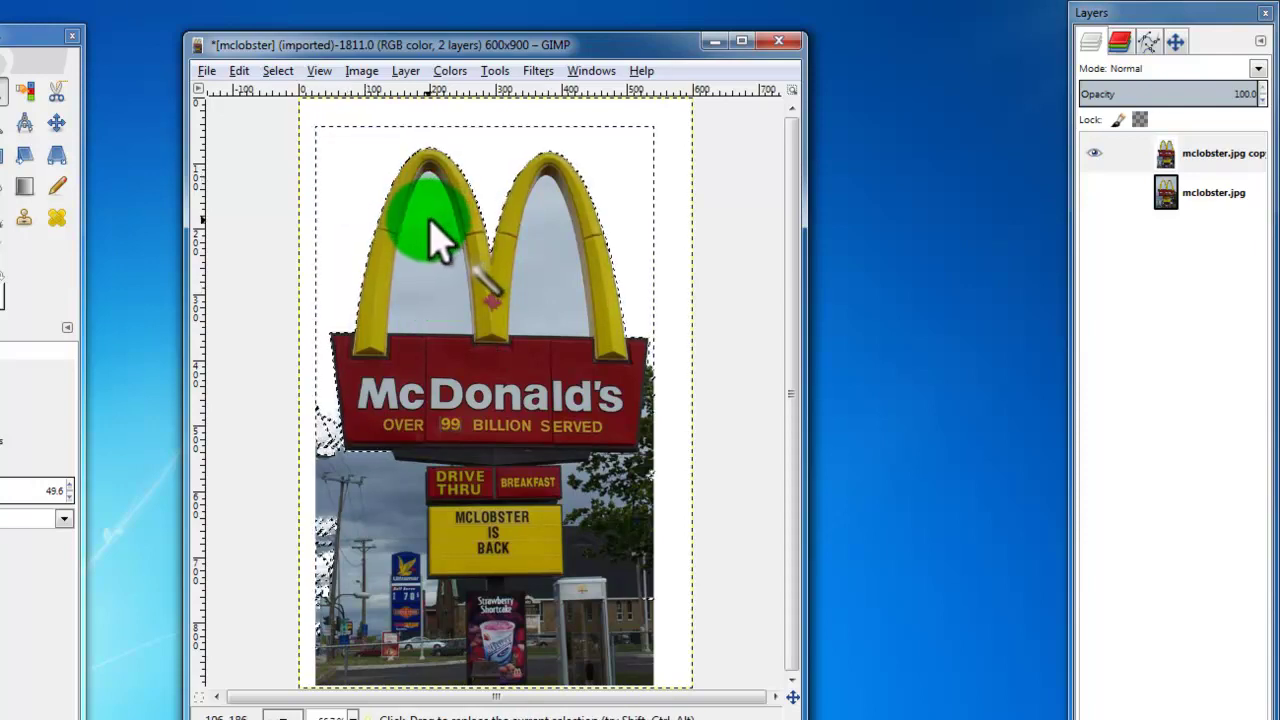
- Clear the sky inside both arches to white and begin selecting the lower-left background
key("Delete")
left_click(535, 268)
key("Delete")
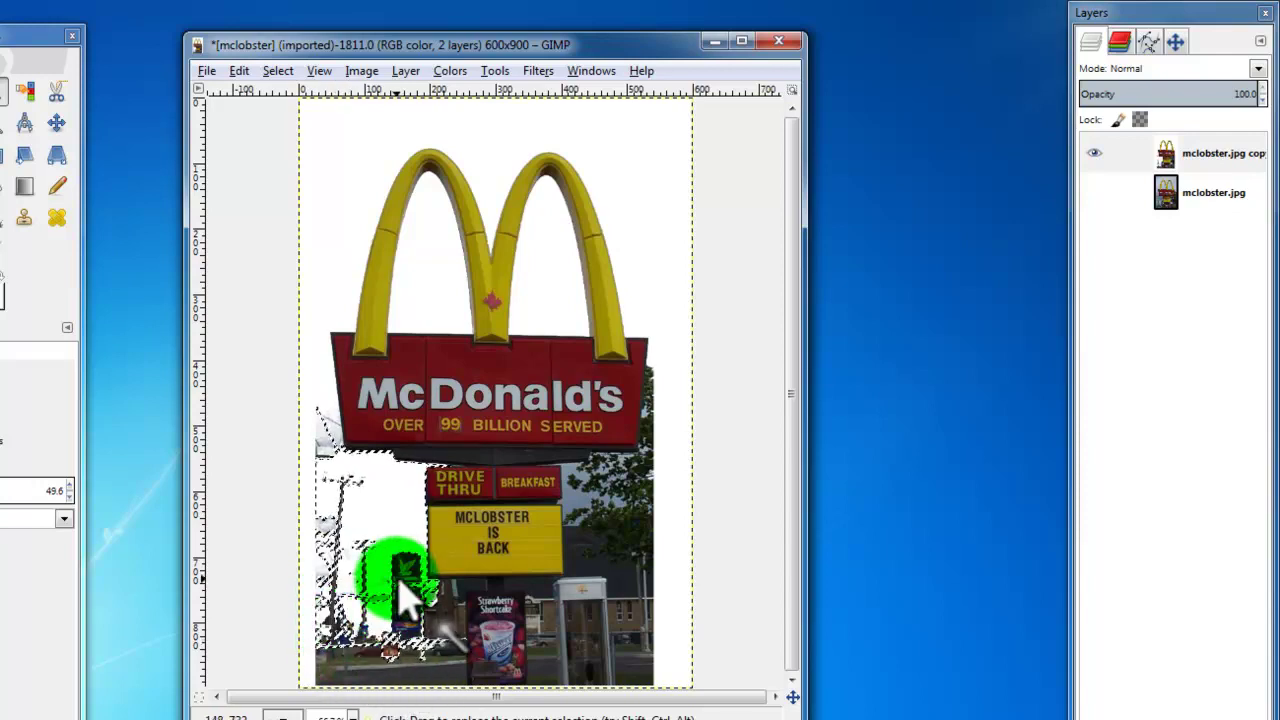
left_click_drag(415, 608, 565, 580)
key("ctrl")
- Adjust the fuzzy-select threshold, select background and trees beside the lower signs, then select none
left_click(10, 481)
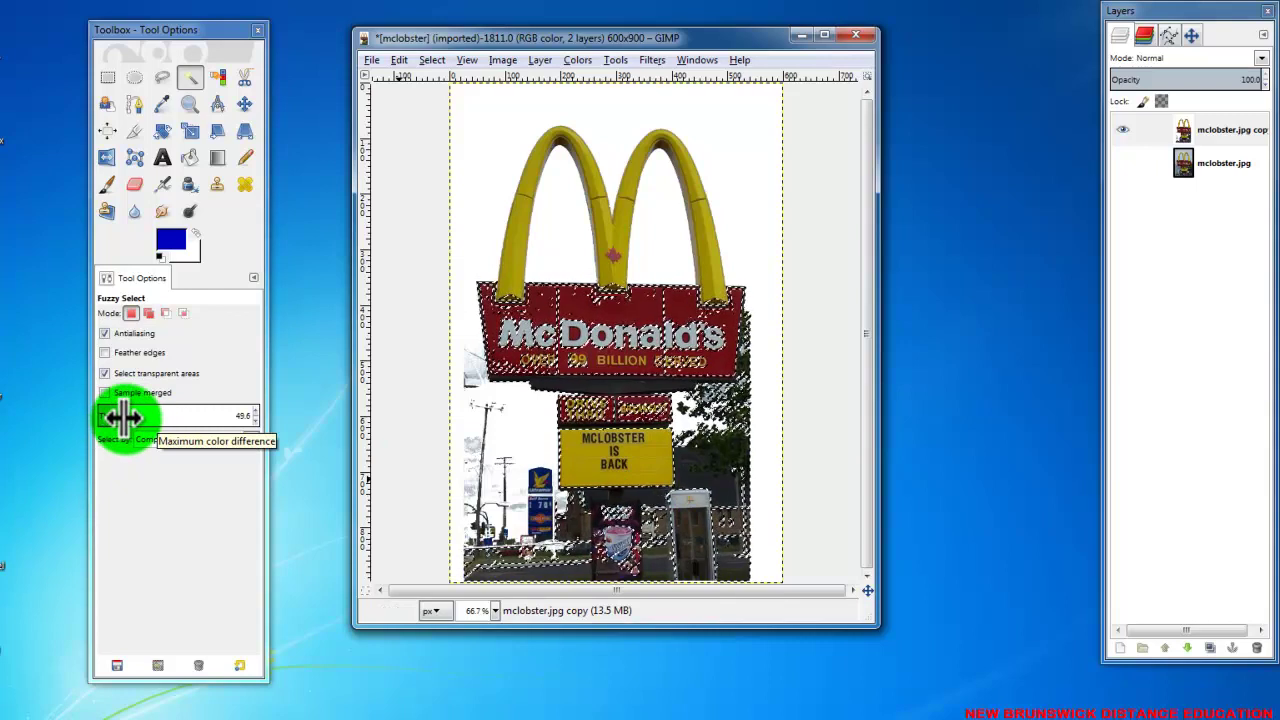
mouse_move(120, 418)
left_mouse_down()
mouse_move(157, 420)
mouse_move(106, 416)
left_mouse_up()
left_click(645, 495)
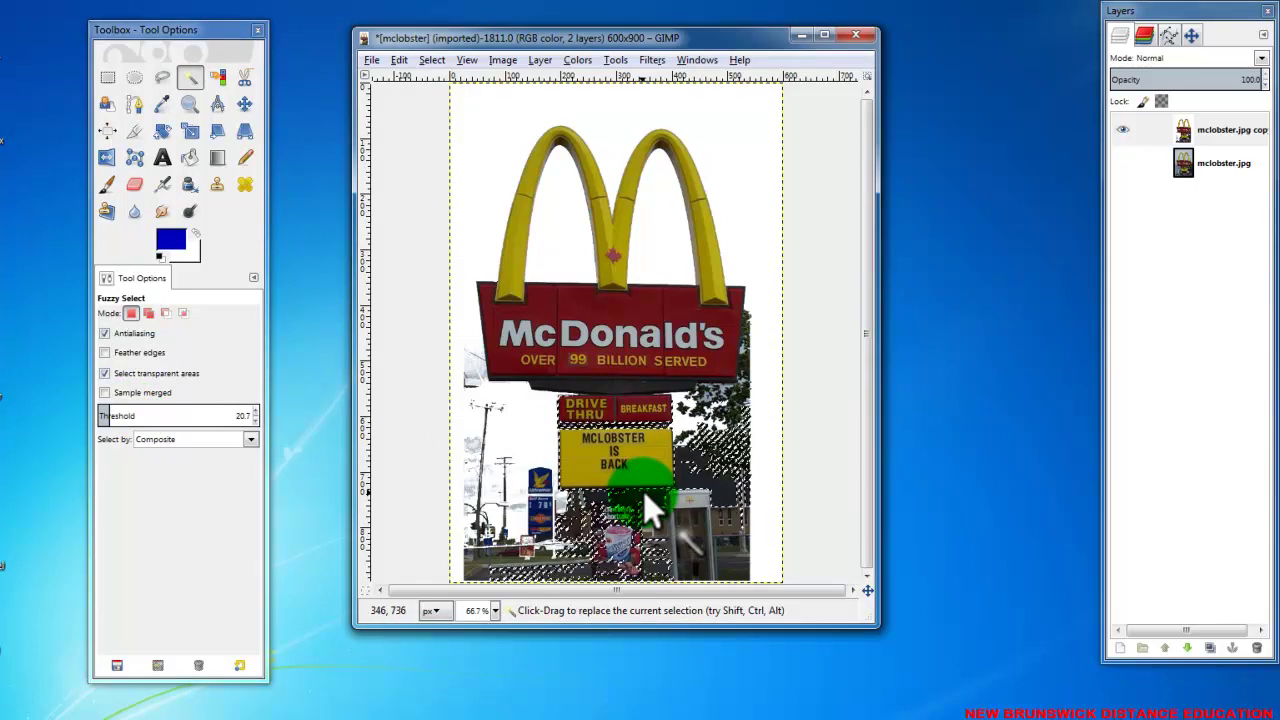
left_click(694, 466)
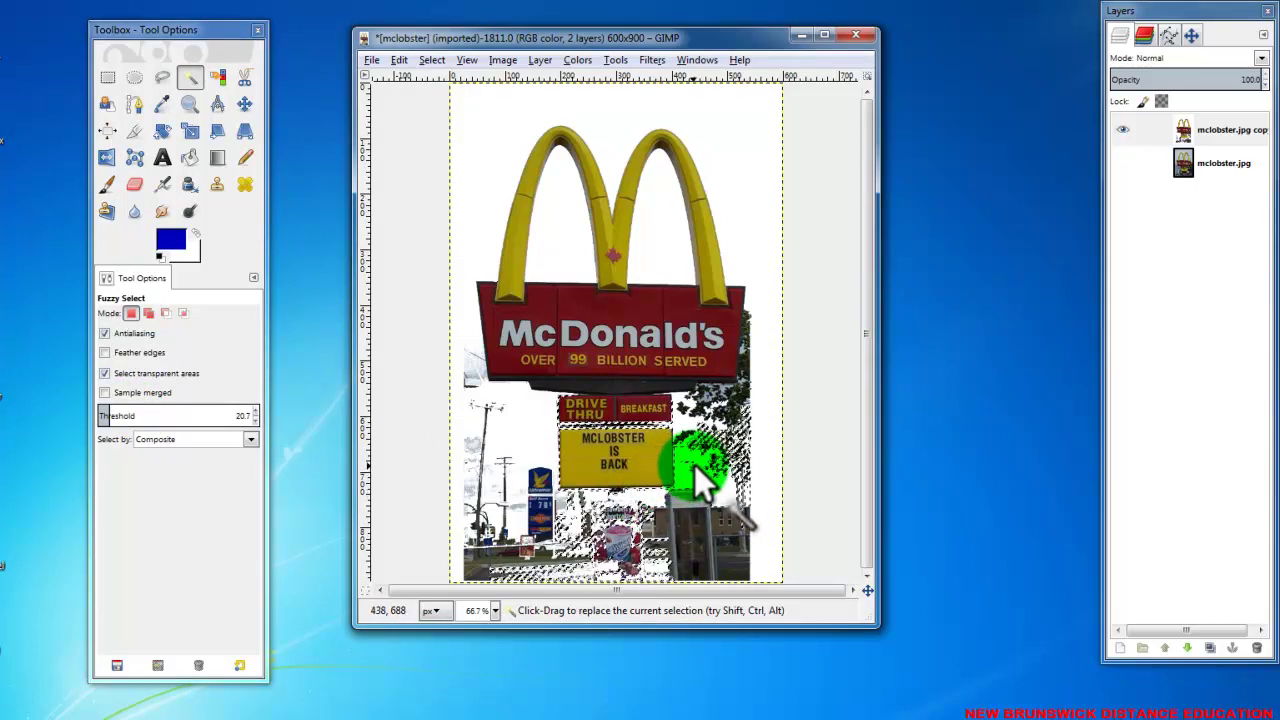
left_click_drag(694, 464, 695, 469)
left_click(437, 58)
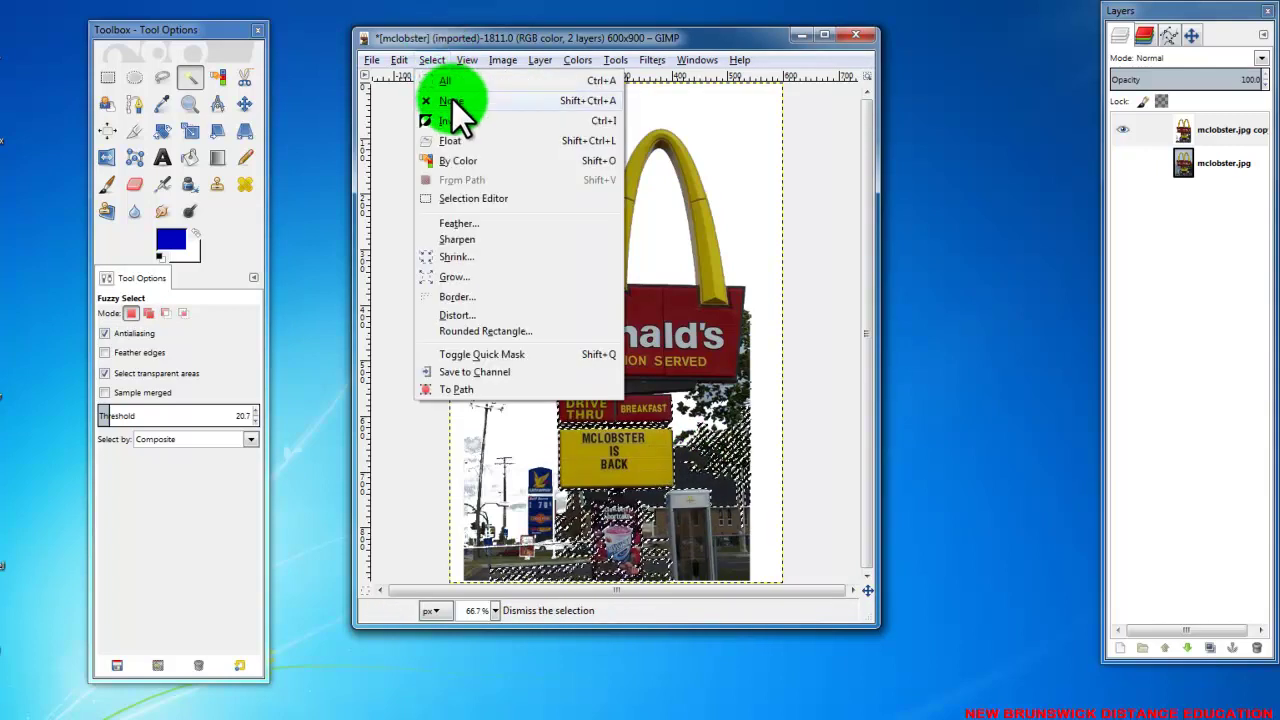
left_click(452, 102)
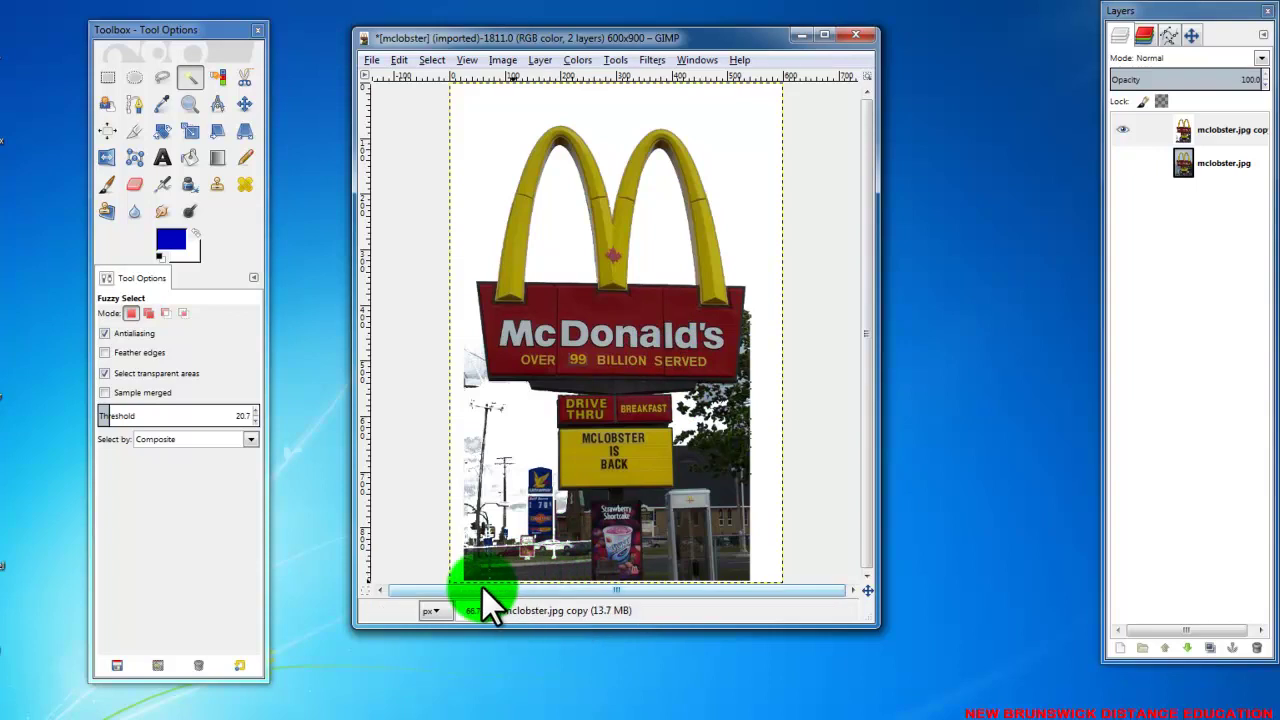
- Zoom to 200% on the bottom-right phone booth area and choose Free Select
left_click(492, 612)
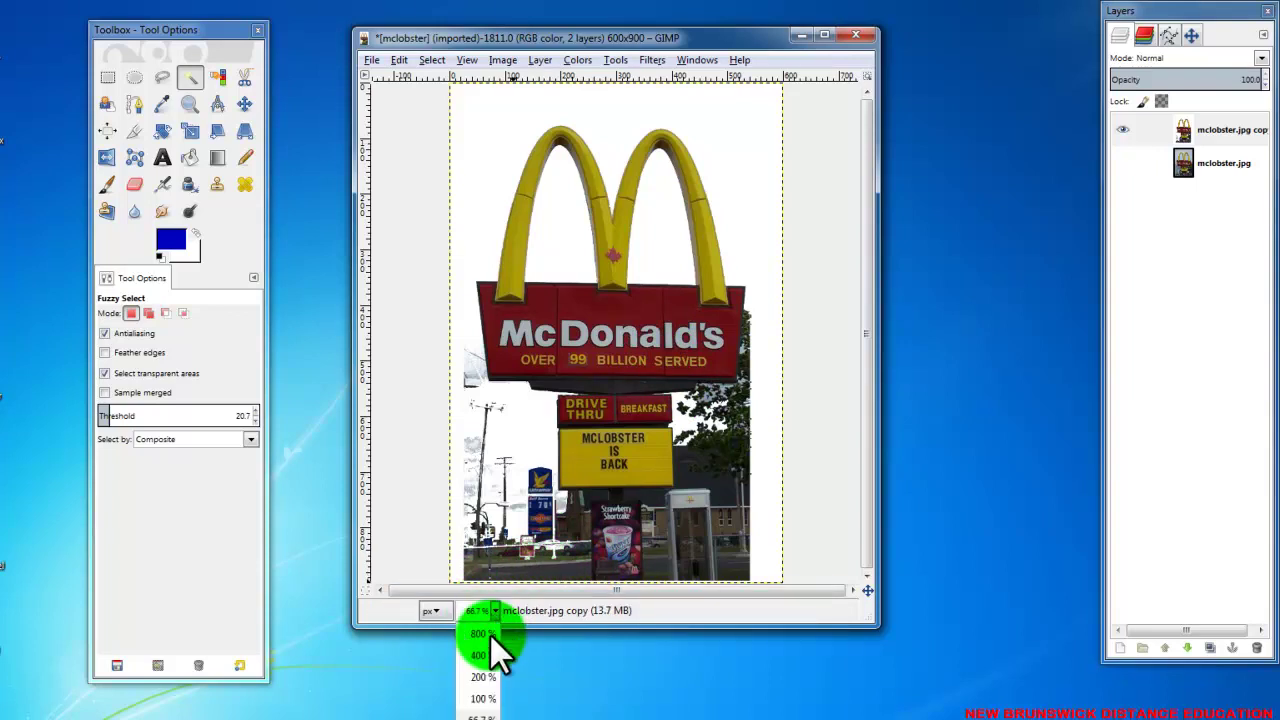
left_click(482, 690)
left_click_drag(862, 268, 854, 476)
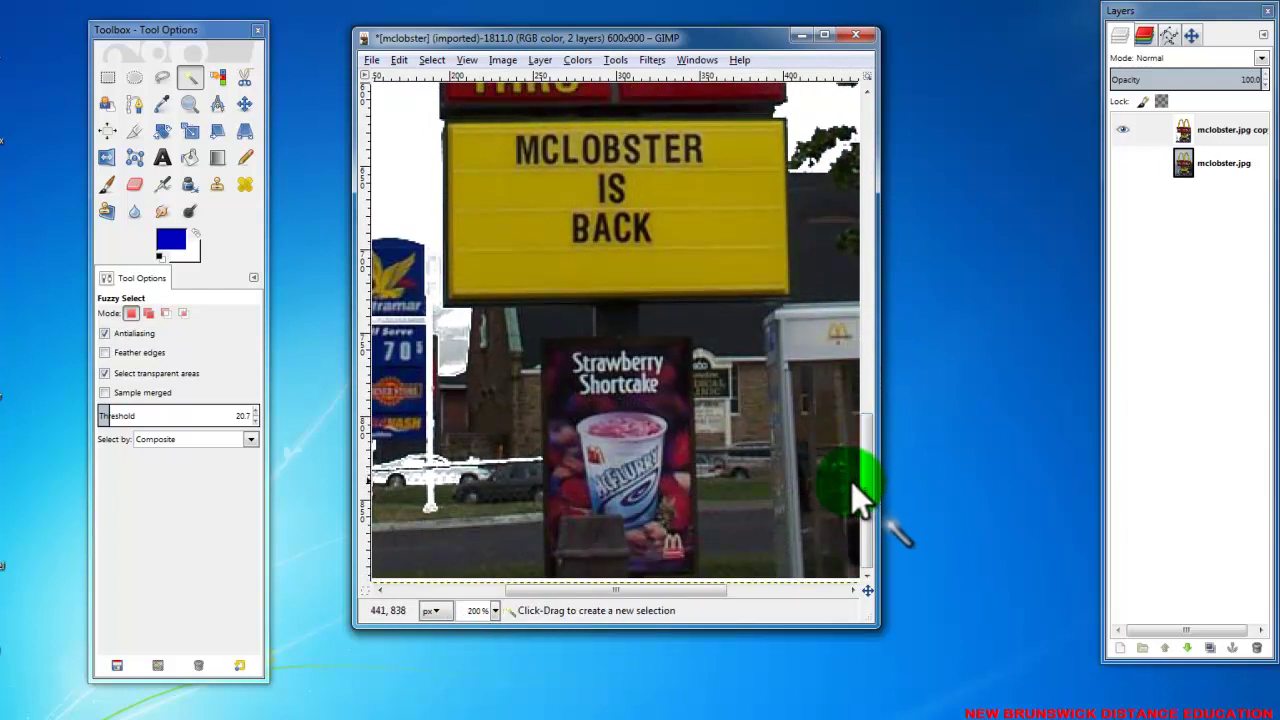
left_click_drag(587, 592, 670, 530)
left_click(219, 76)
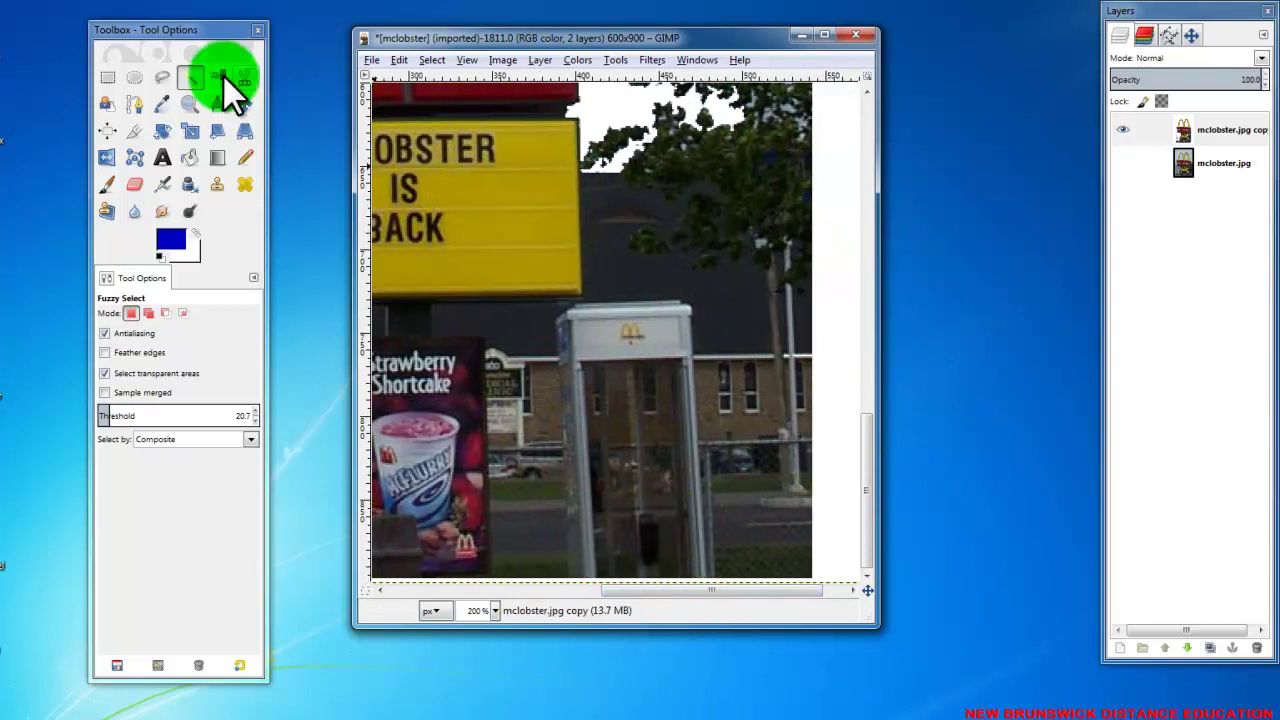
- Outline the phone booth area right of the Strawberry Shortcake sign as a closed polygon
left_click(160, 78)
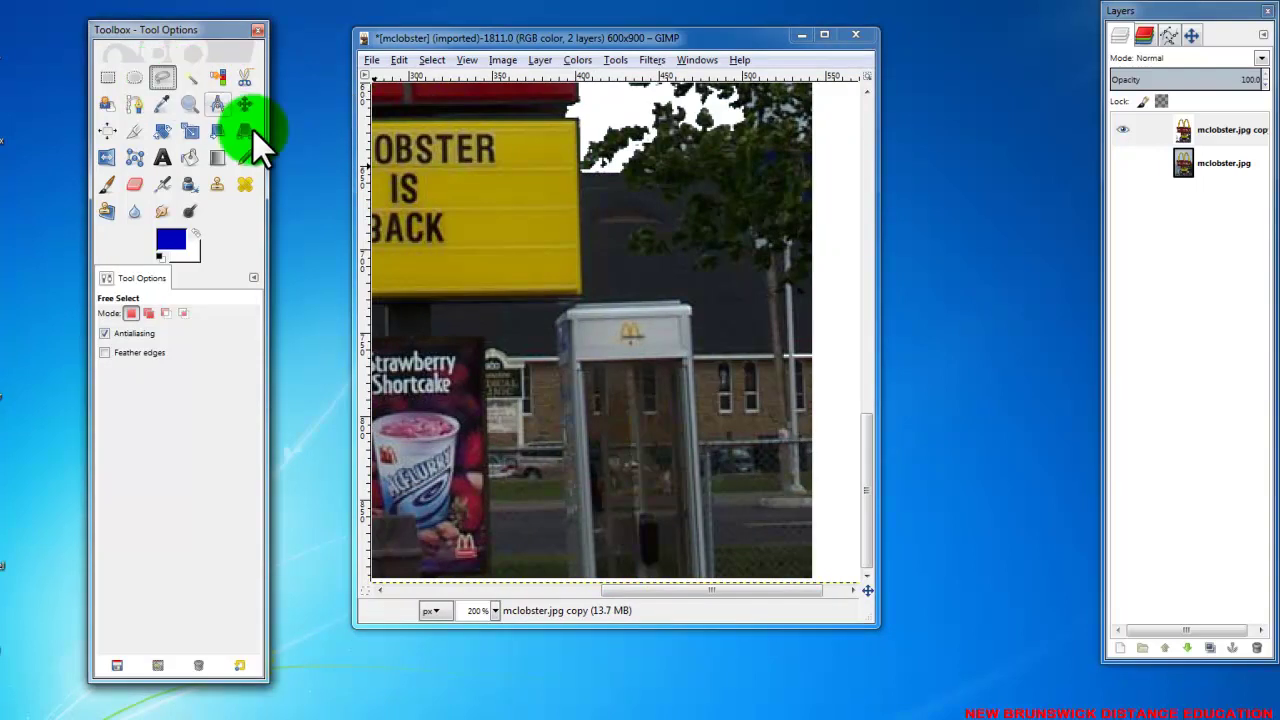
left_click(486, 344)
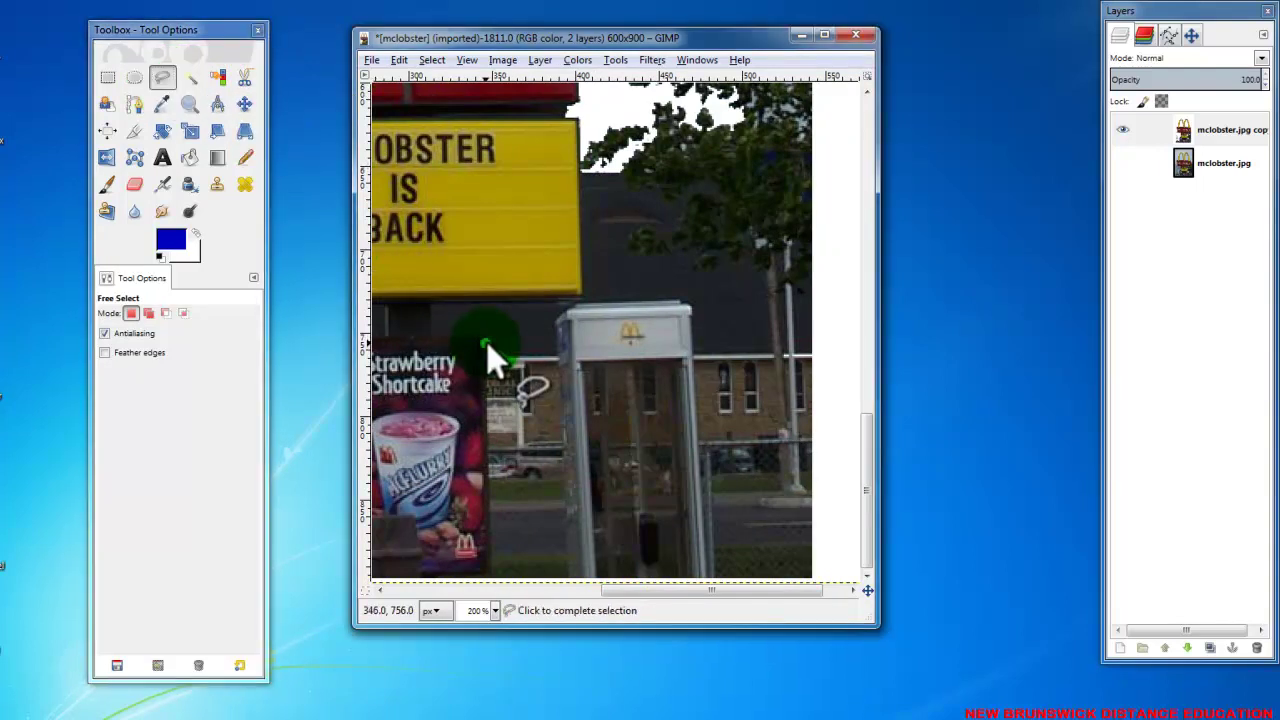
left_click(486, 389)
left_click_drag(493, 406, 492, 548)
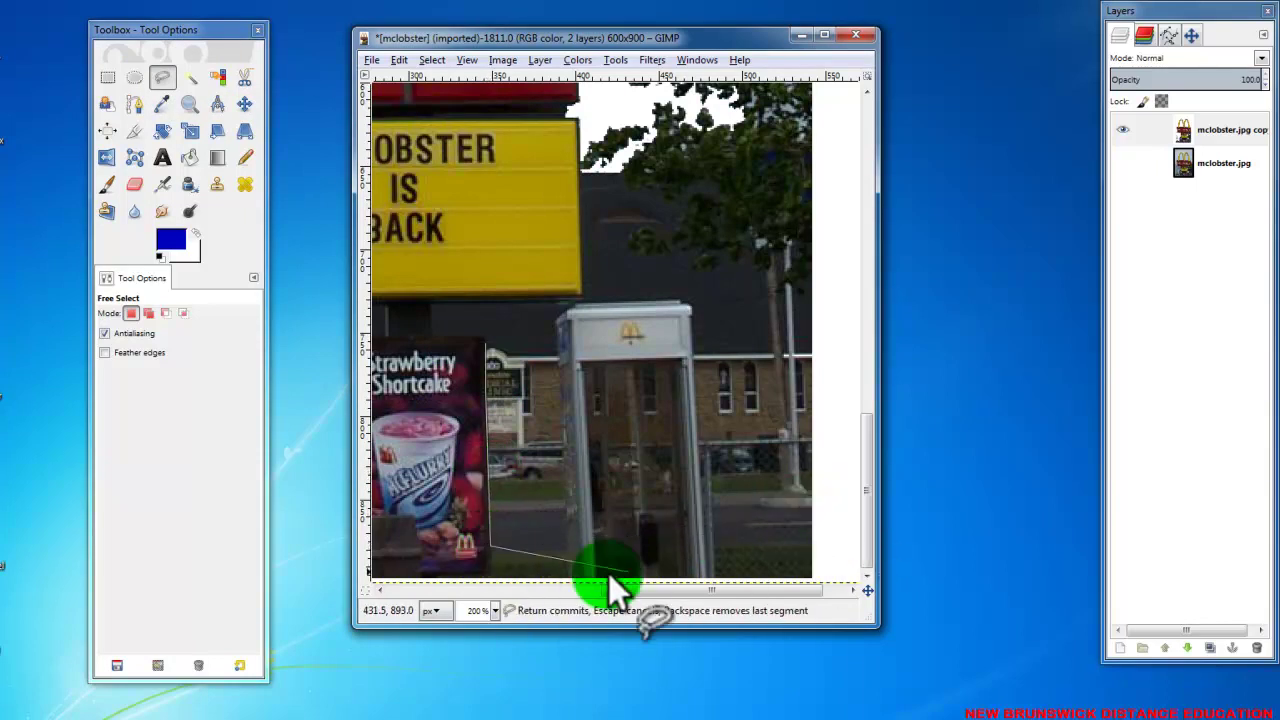
mouse_move(506, 580)
left_mouse_down()
mouse_move(496, 577)
mouse_move(778, 565)
mouse_move(810, 590)
mouse_move(733, 572)
mouse_move(740, 588)
mouse_move(728, 590)
left_mouse_up()
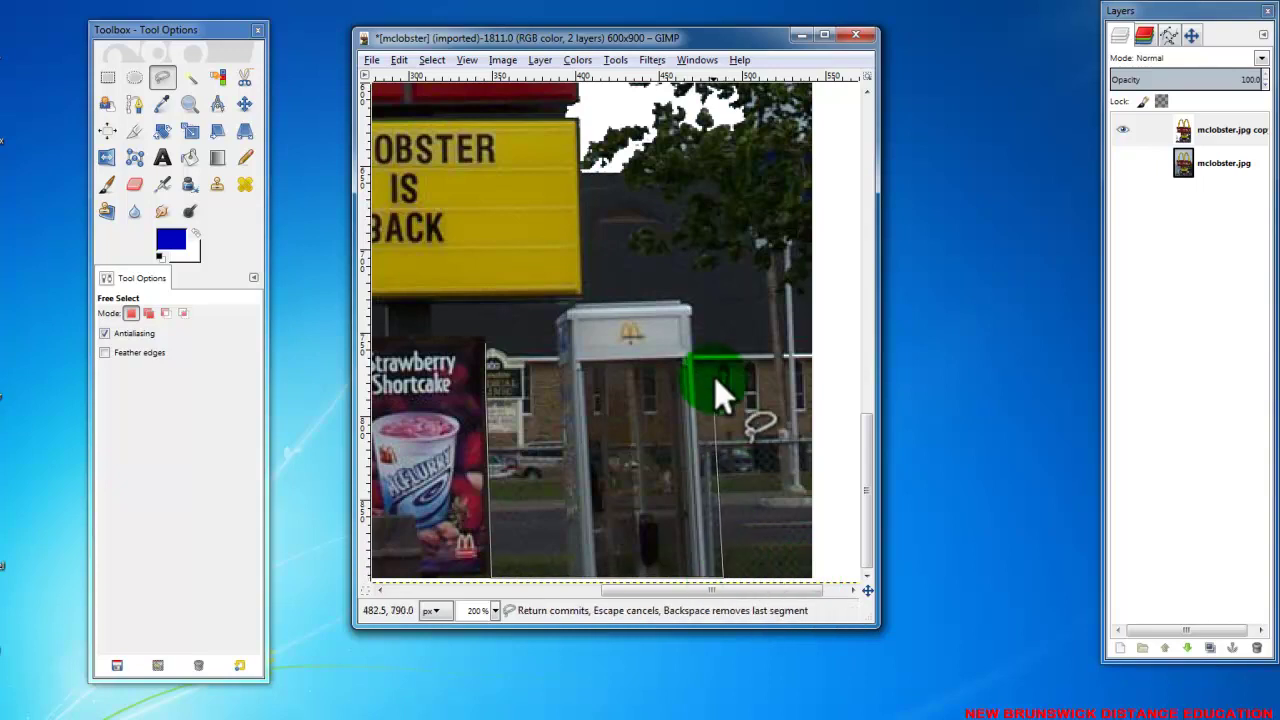
left_click(719, 250)
mouse_move(567, 316)
left_mouse_down()
mouse_move(490, 342)
mouse_move(634, 279)
mouse_move(487, 341)
left_mouse_up()
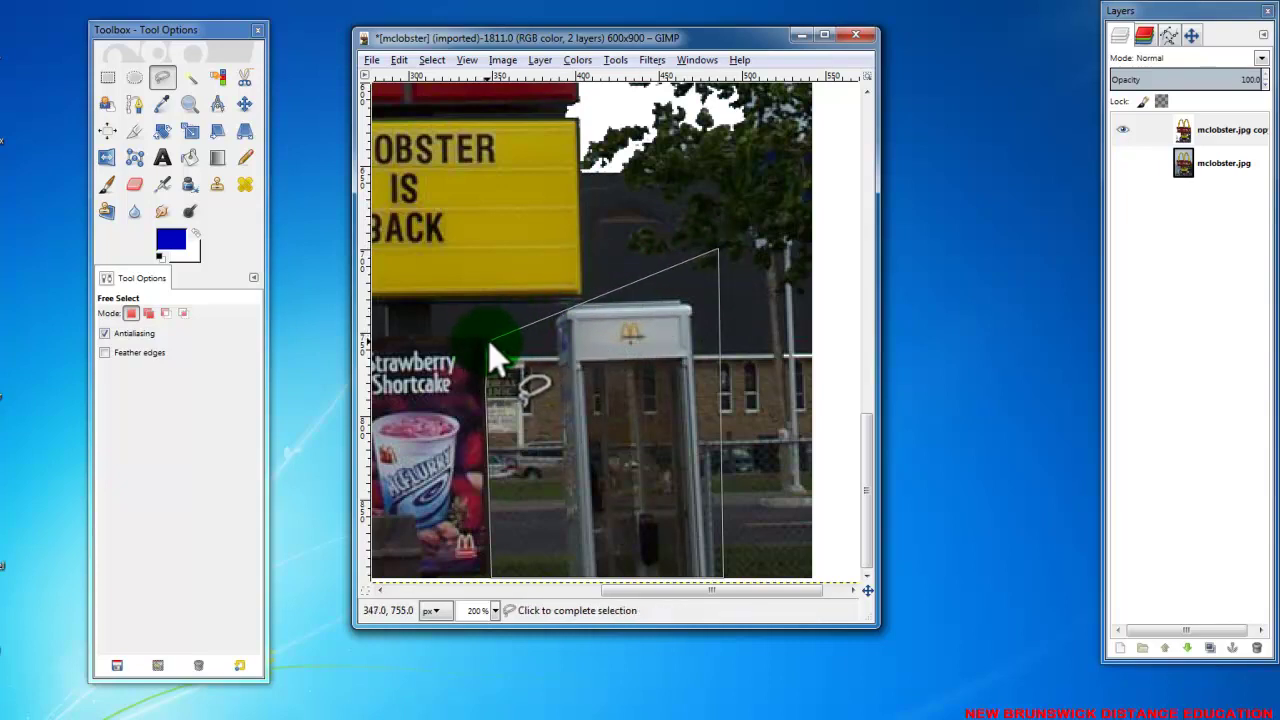
left_click(486, 341)
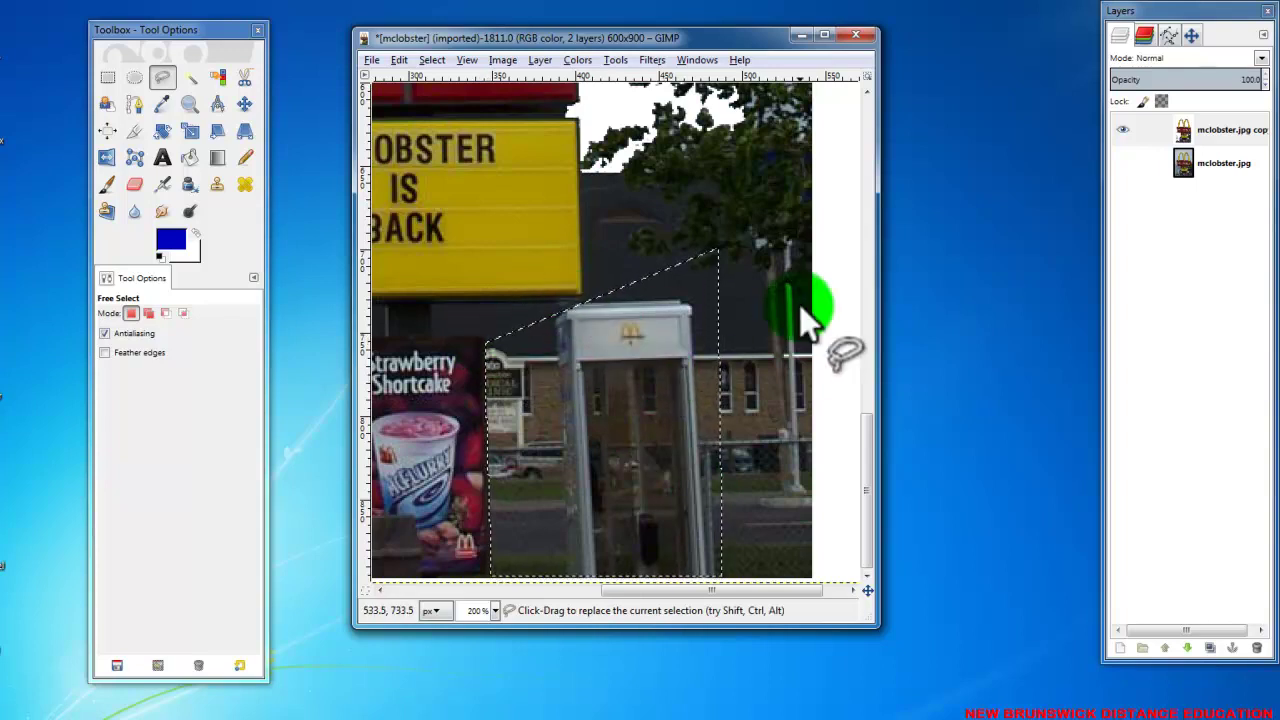
- Return to 100% zoom and clear the outlined area to white
left_click(490, 610)
left_click(490, 700)
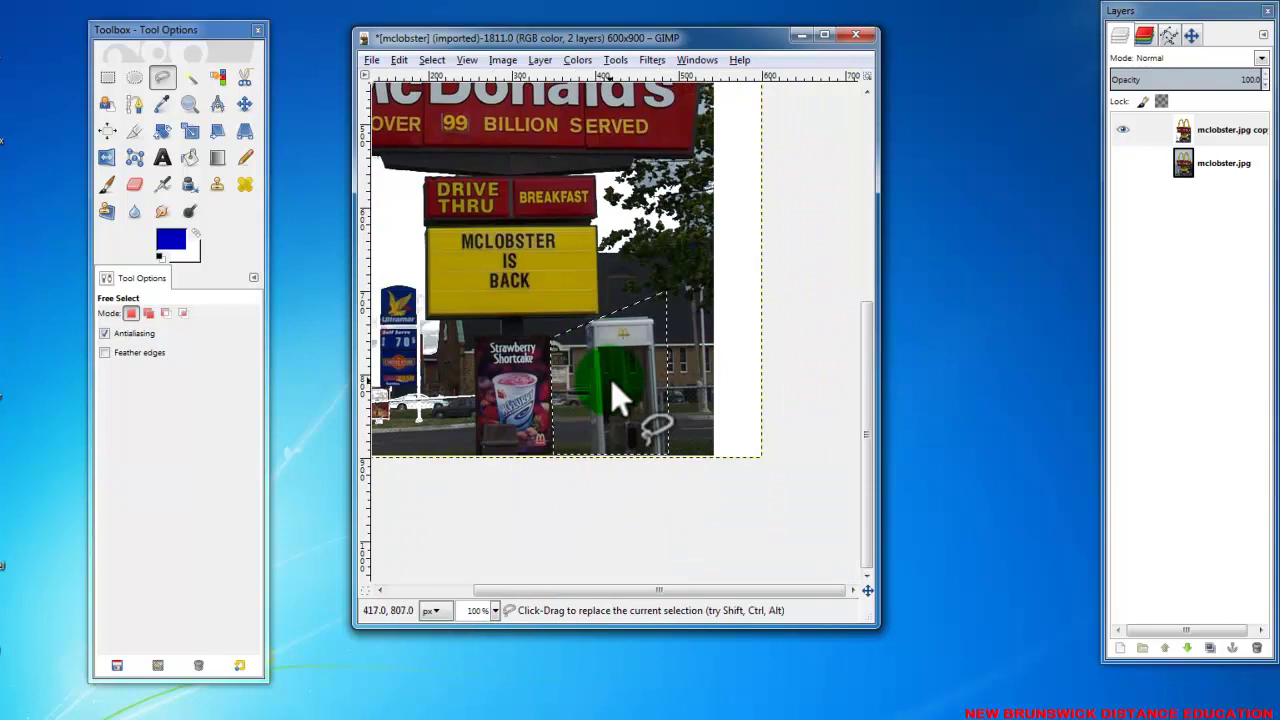
key("Delete")
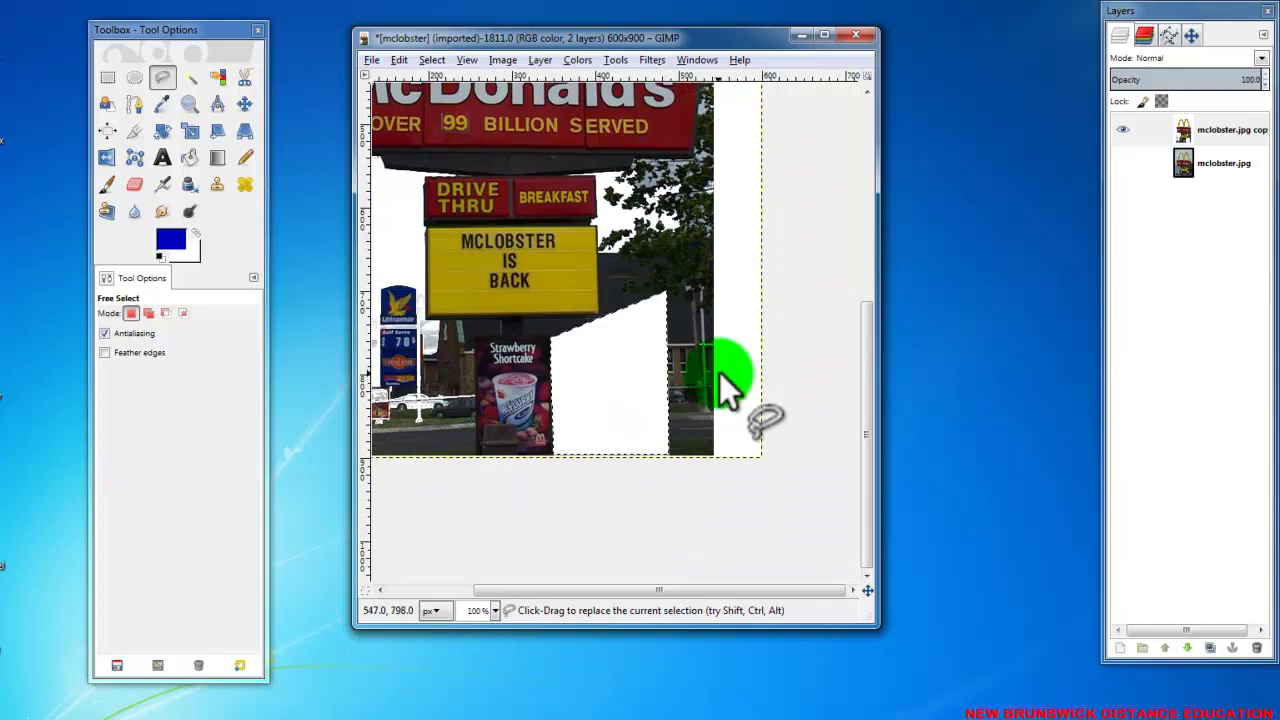
- Box the trees right of the sign column with Rectangle Select and clear them to white
left_click(107, 77)
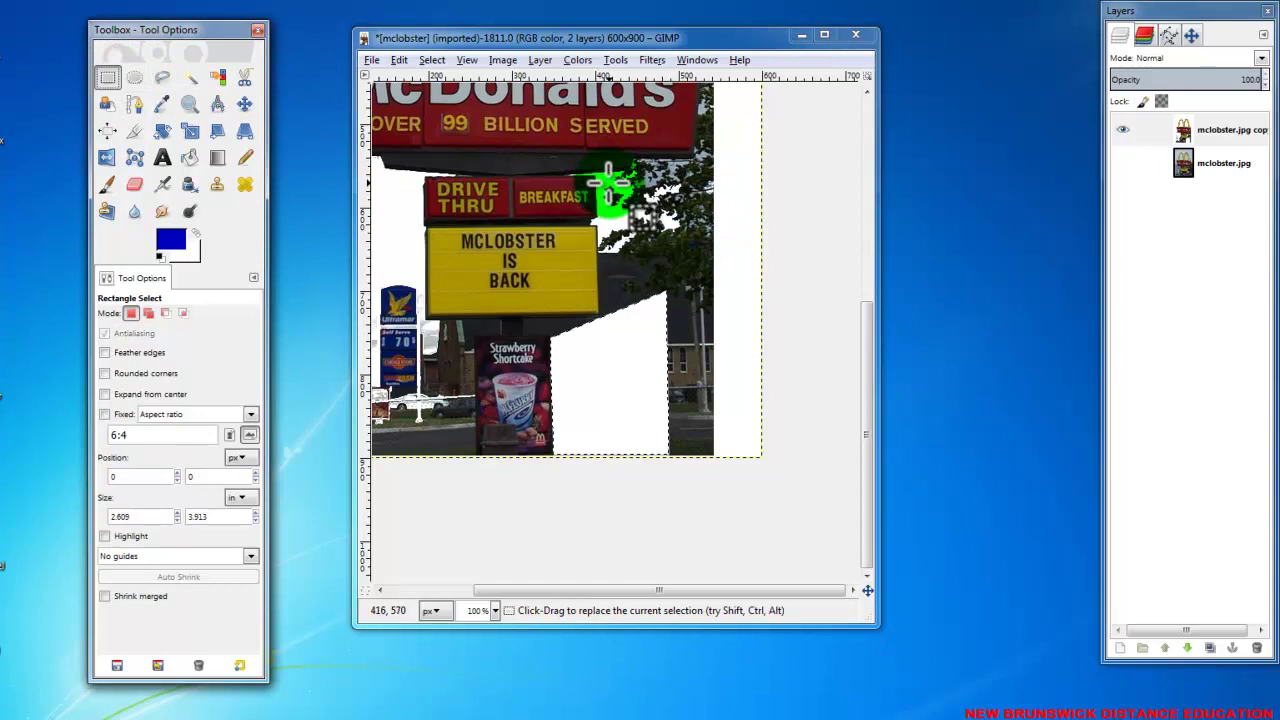
left_click_drag(605, 179, 733, 476)
key("Delete")
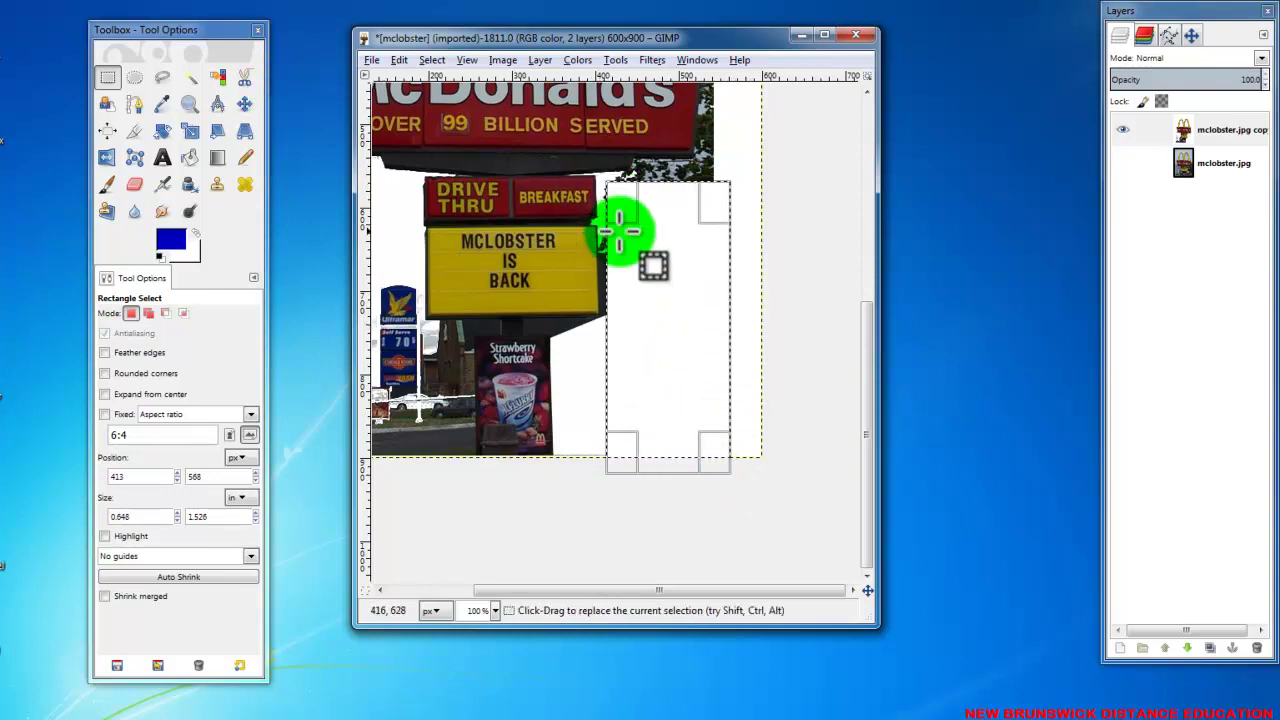
- Reposition the rectangle over leftover background and the gas-station scenery on the left
left_click_drag(657, 260, 663, 256)
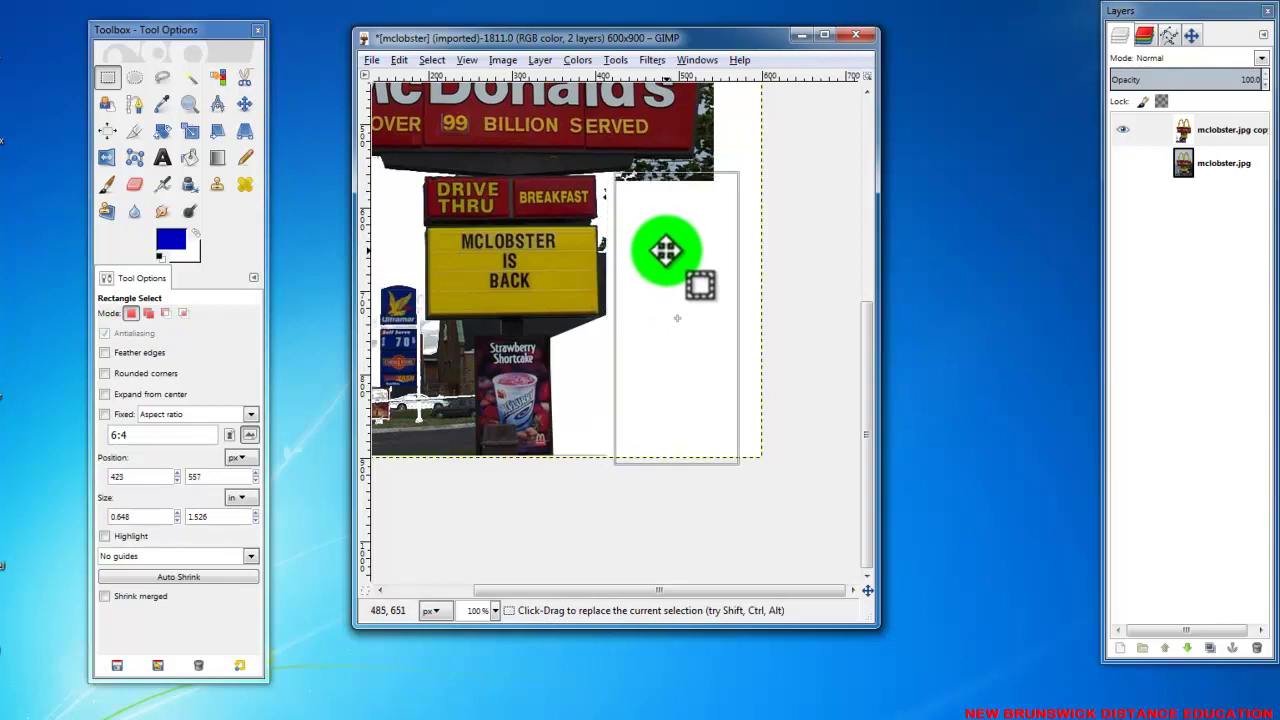
left_click_drag(665, 272, 668, 262)
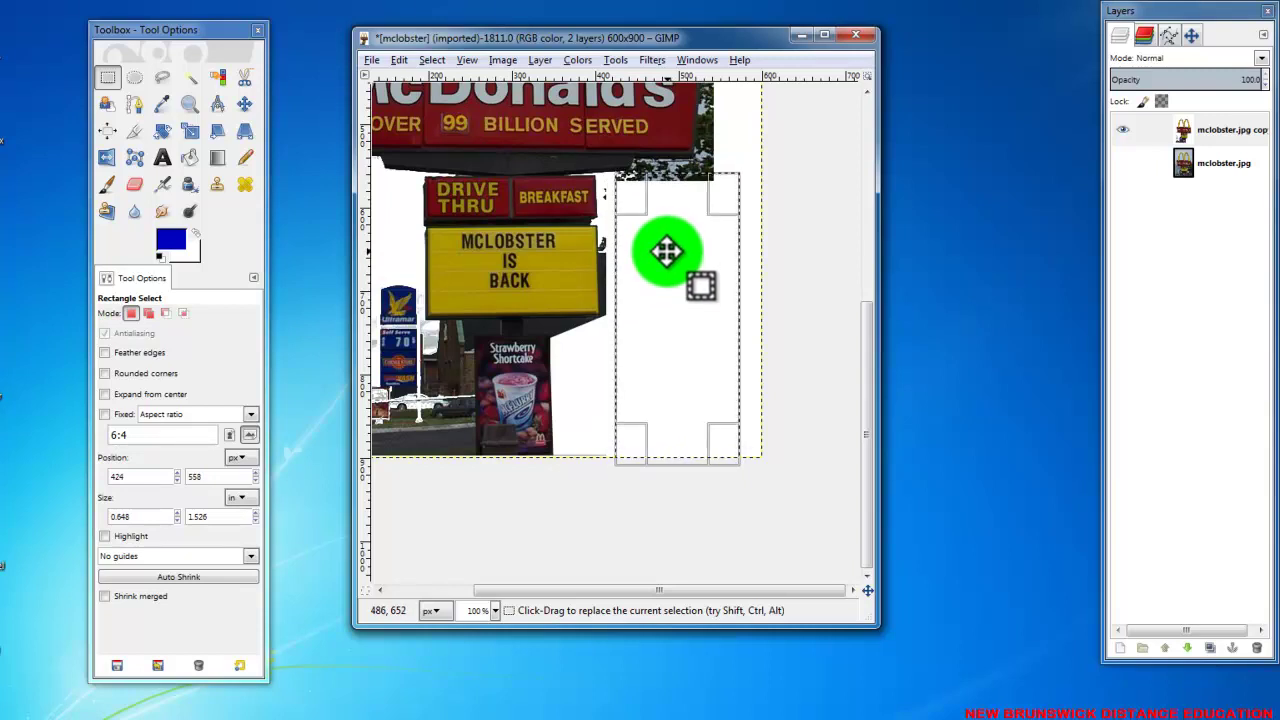
left_click_drag(670, 258, 649, 282)
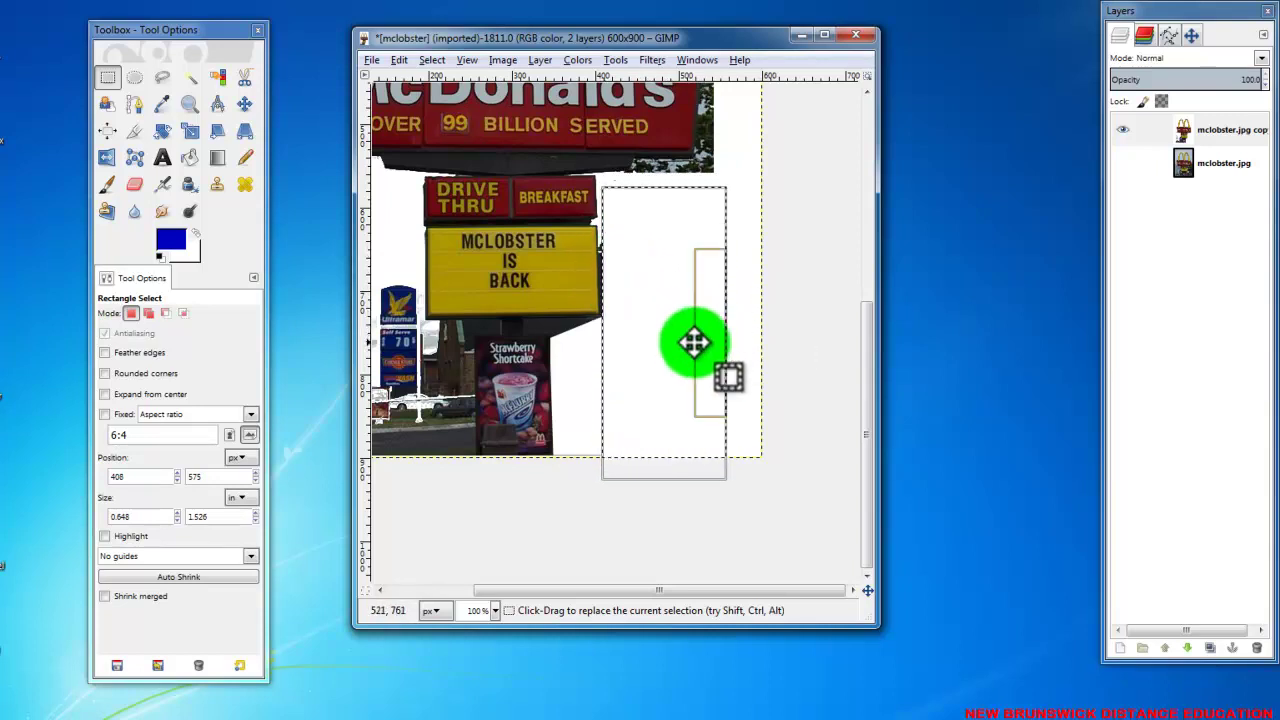
left_click_drag(689, 343, 387, 418)
left_click_drag(600, 590, 483, 596)
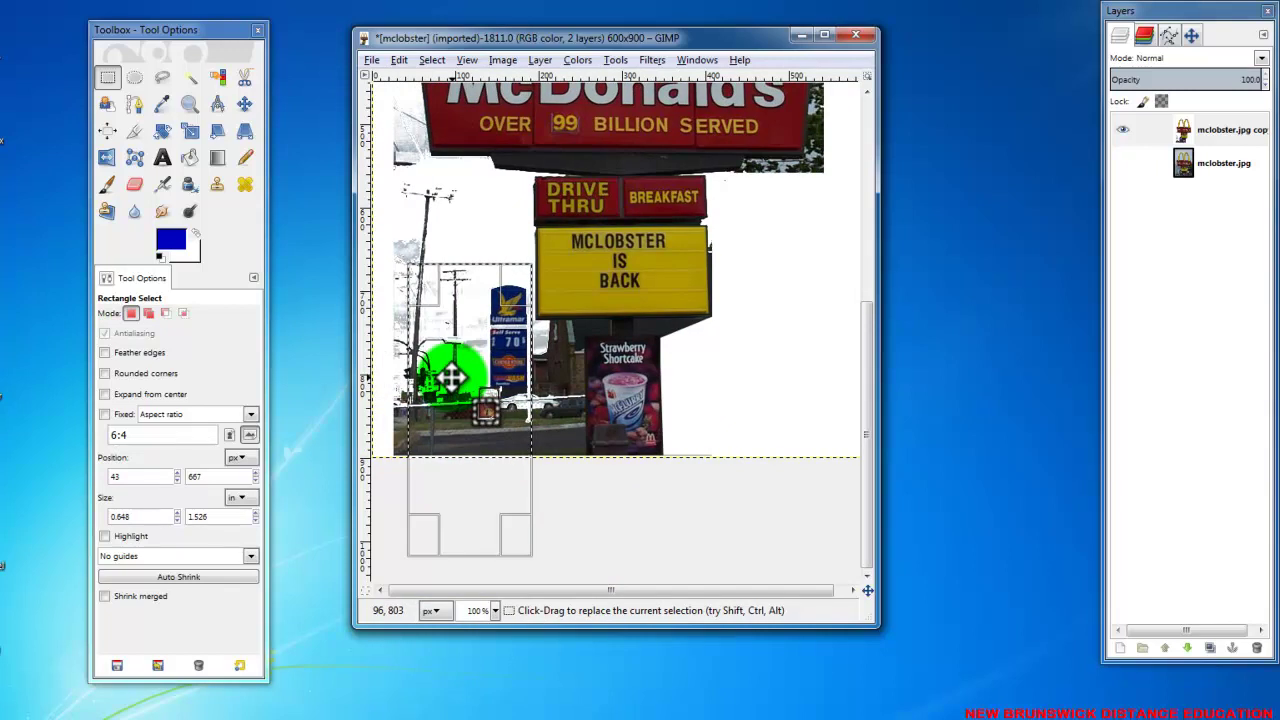
left_click_drag(451, 376, 429, 279)
left_click_drag(489, 457, 392, 135)
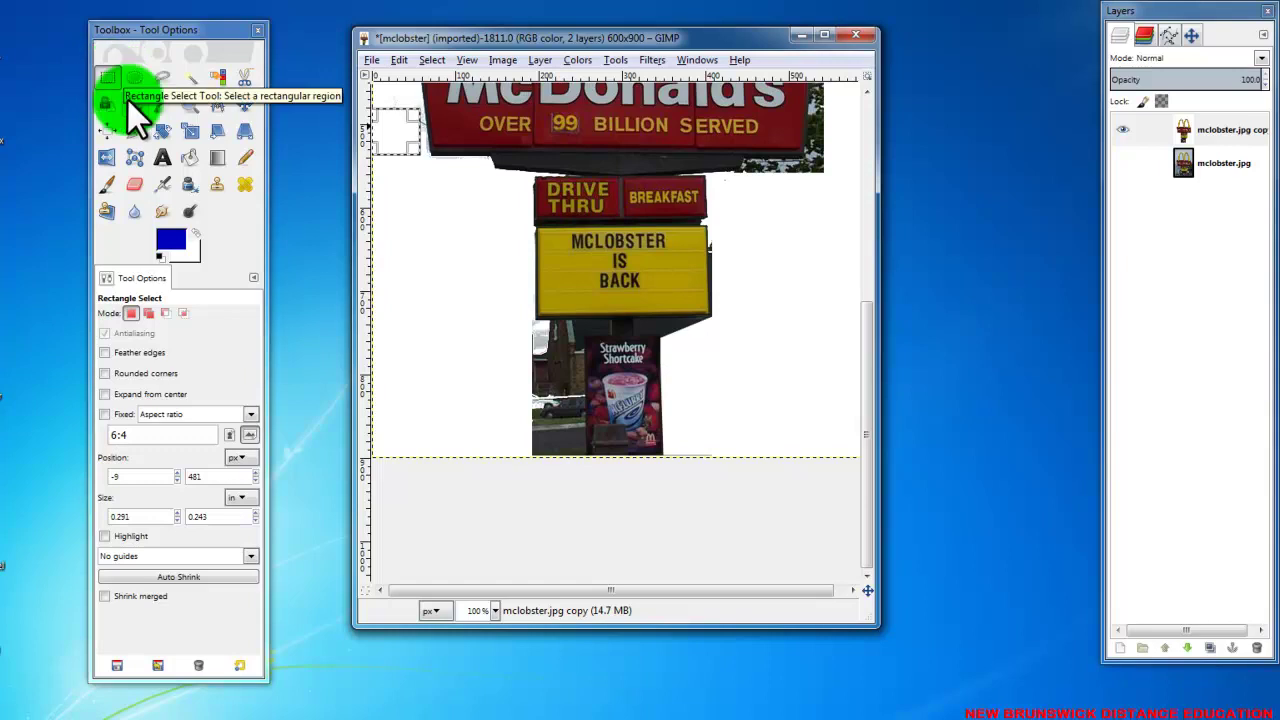
- Switch to the Eraser and give it a hard round brush
left_click(144, 186)
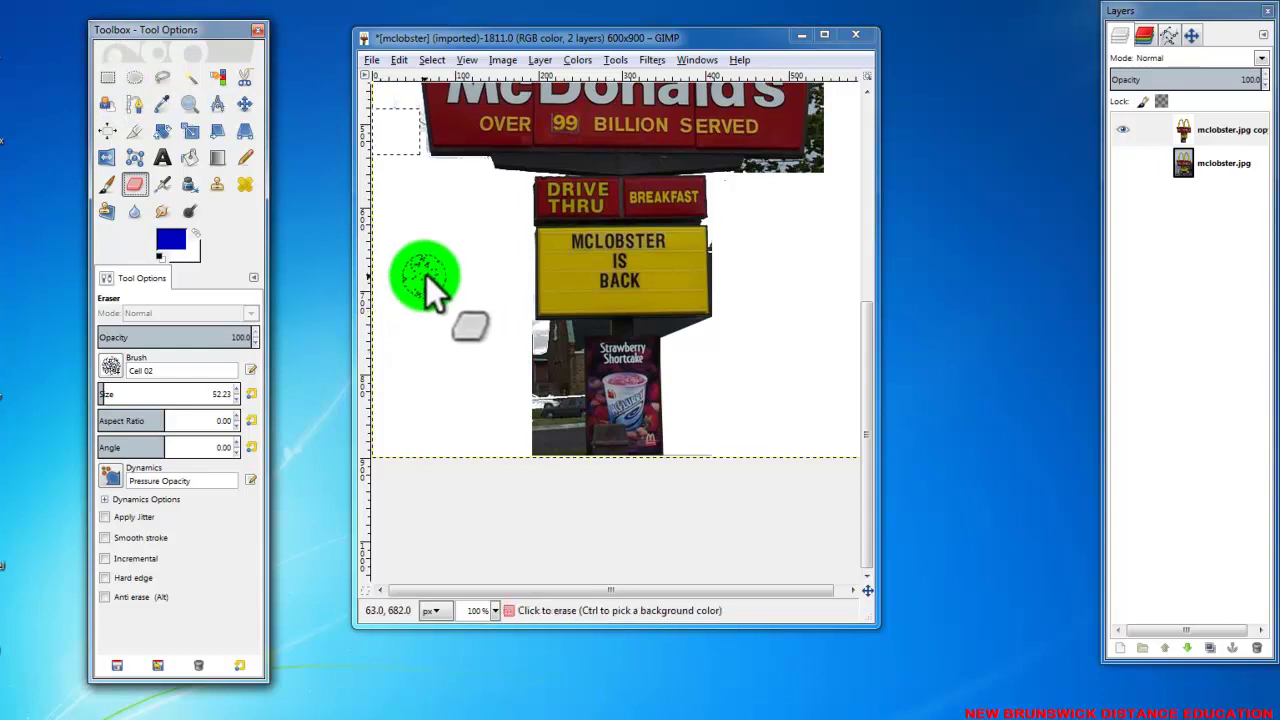
left_click(112, 366)
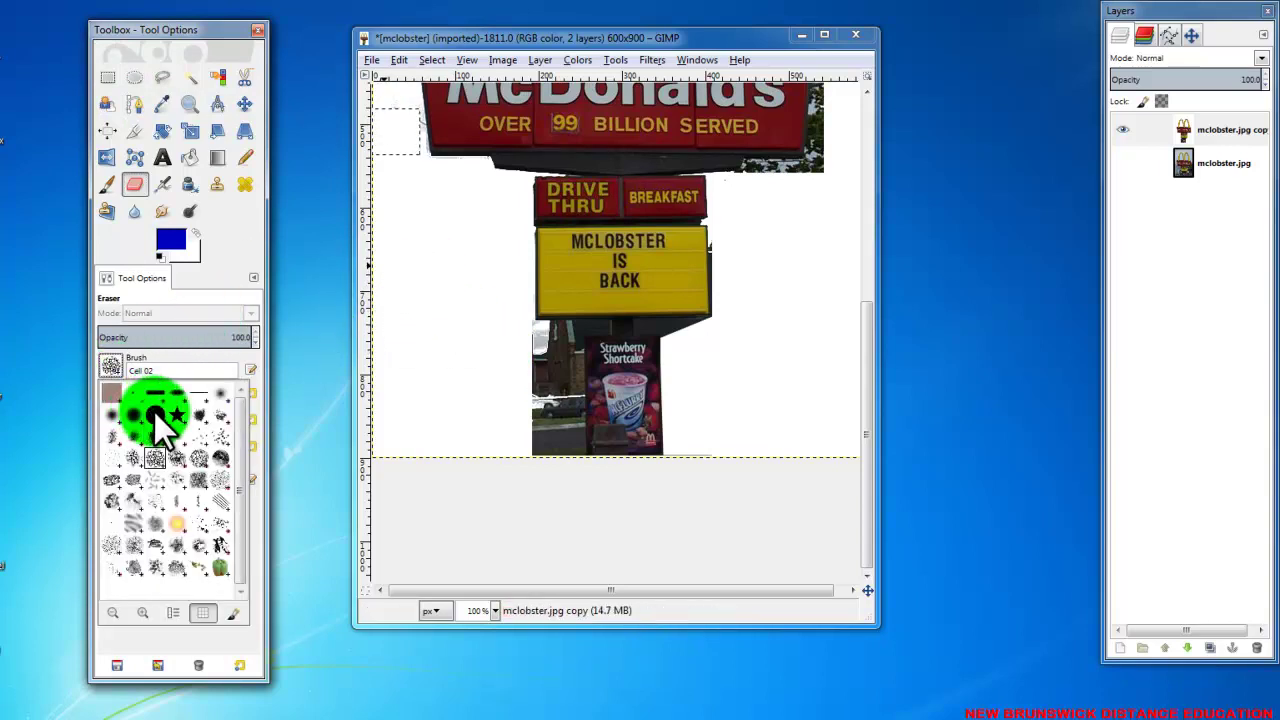
left_click(153, 410)
left_click(100, 366)
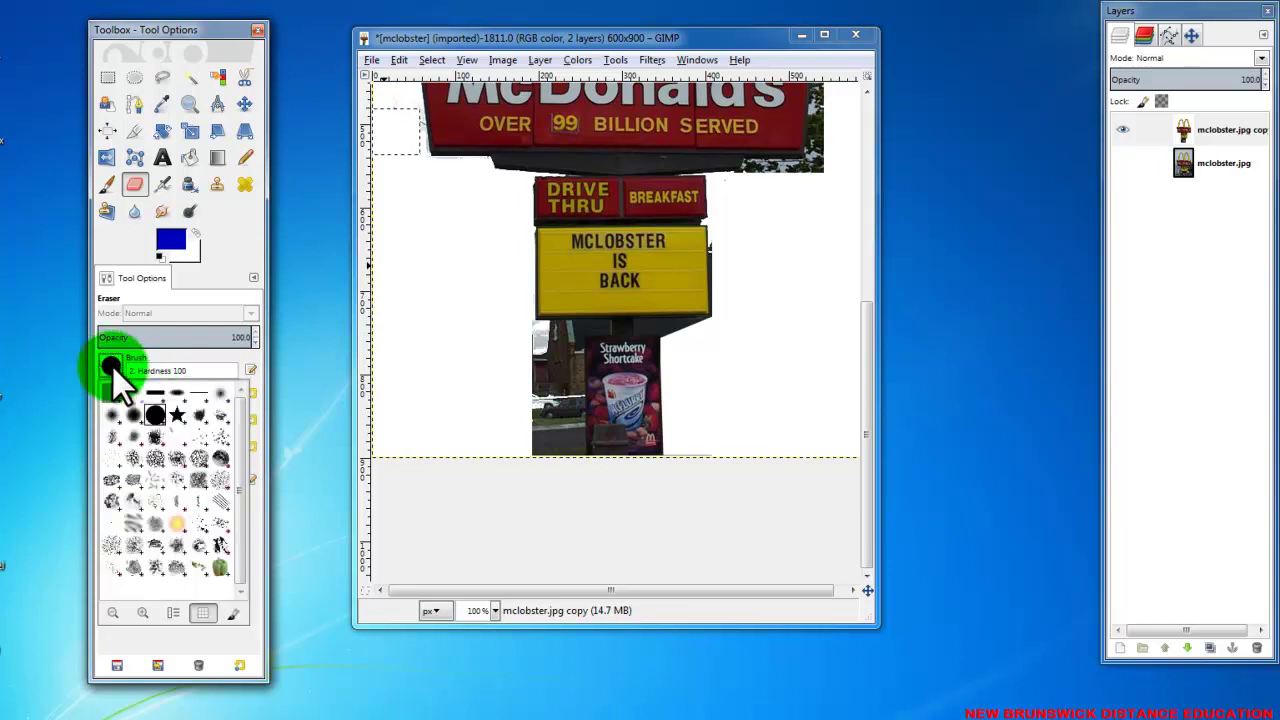
left_click(435, 354)
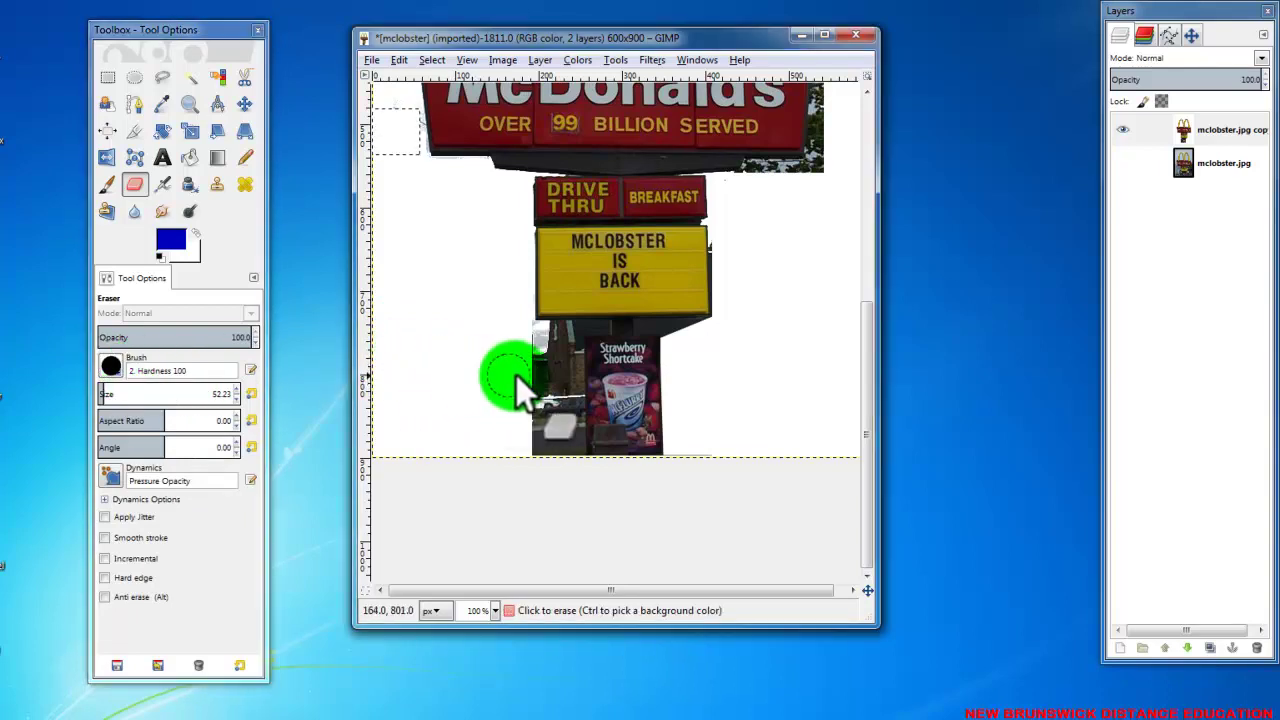
- Erase background beside the pole on the top copy layer and clear the leftover selection
left_click_drag(522, 376, 503, 387)
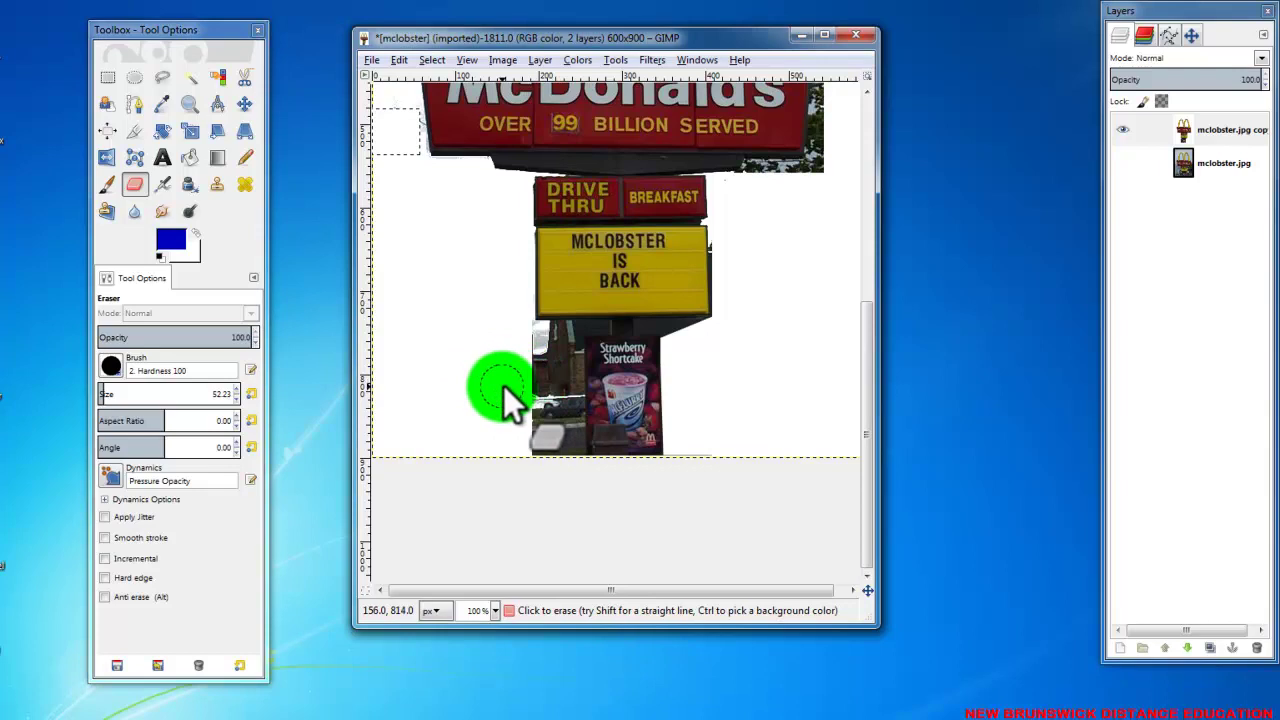
left_click(1229, 135)
mouse_move(522, 382)
left_mouse_down()
mouse_move(492, 335)
mouse_move(563, 364)
mouse_move(558, 381)
mouse_move(526, 381)
mouse_move(540, 398)
left_mouse_up()
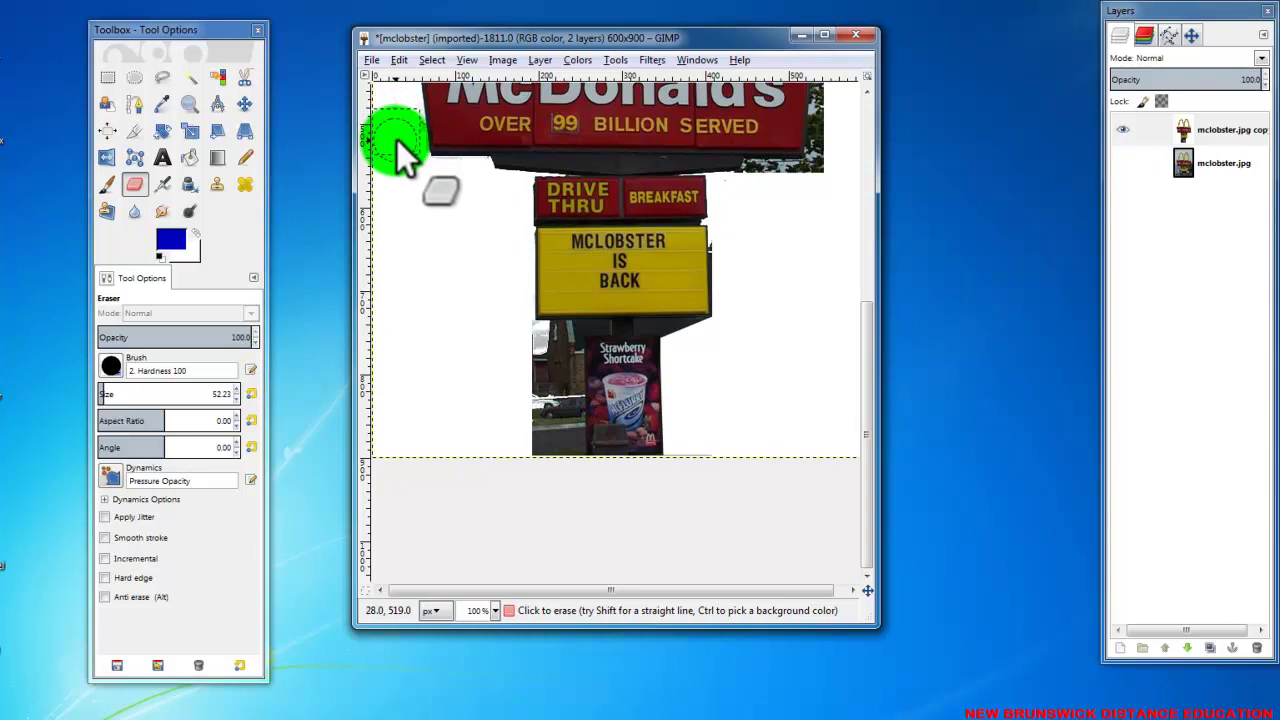
left_click(432, 60)
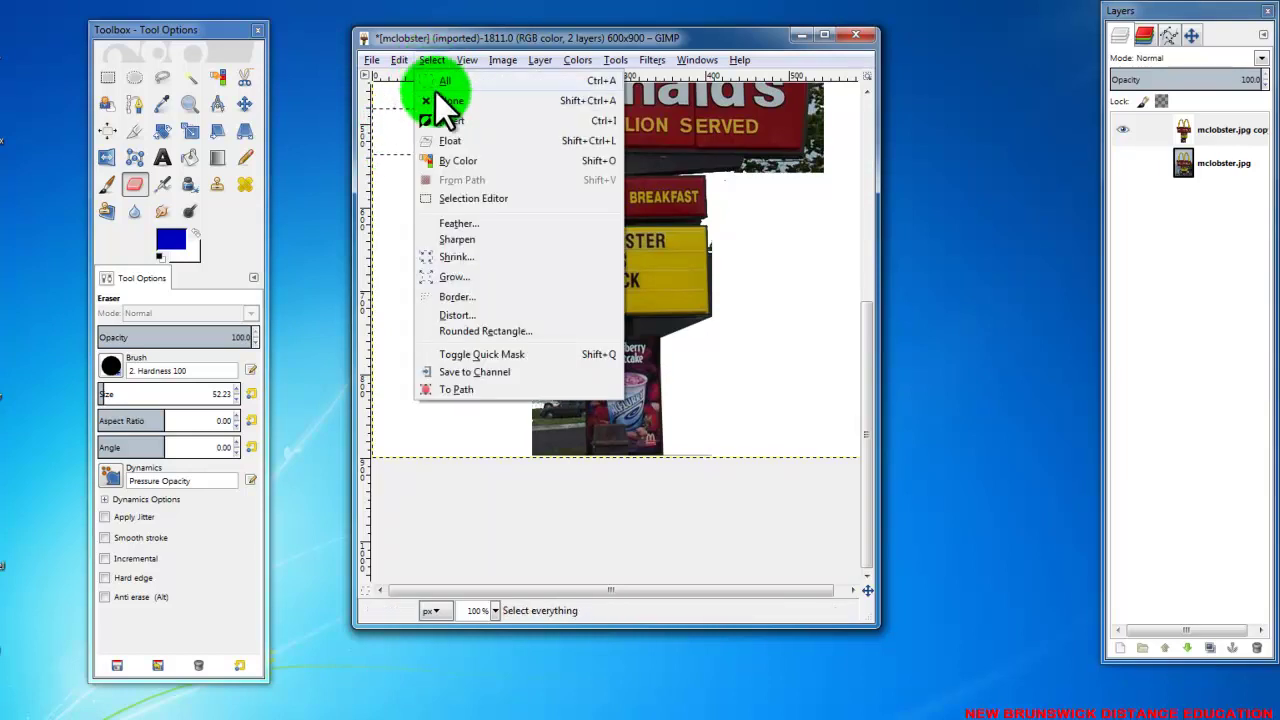
left_click(445, 101)
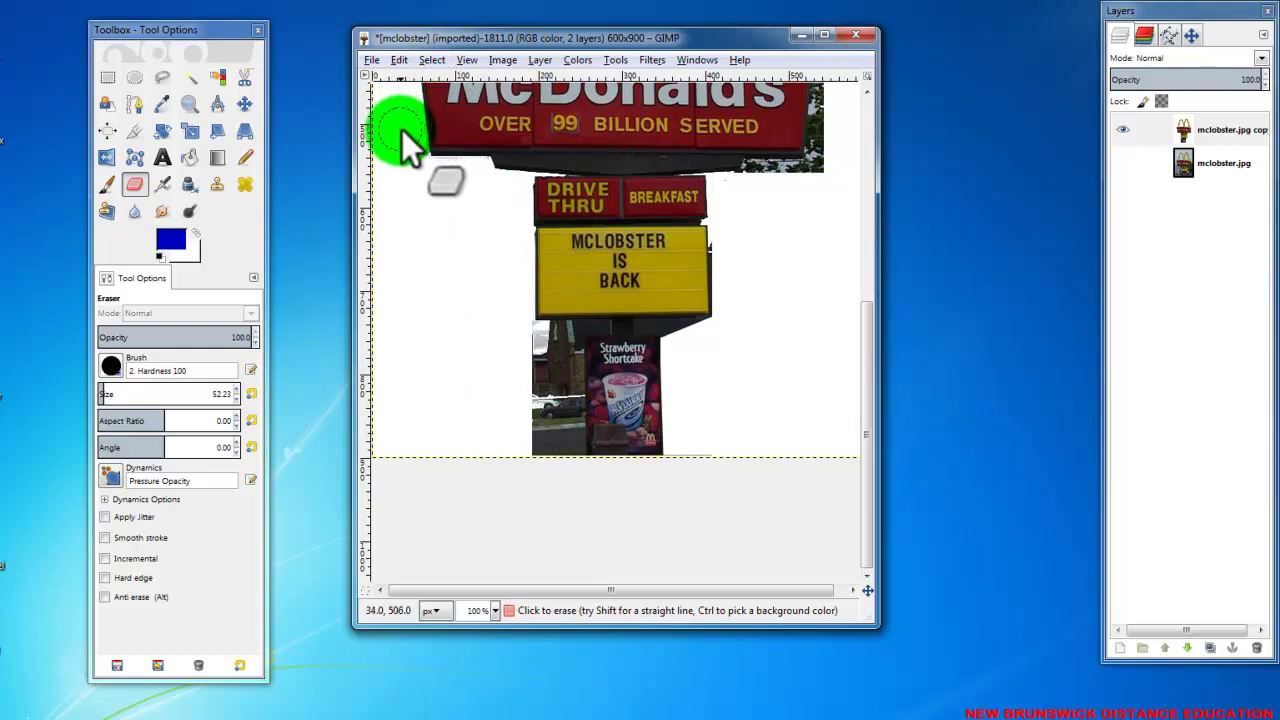
- Erase the buildings left of the pole, then reduce the eraser size to 27.56
mouse_move(401, 163)
left_mouse_down()
mouse_move(528, 366)
mouse_move(550, 374)
mouse_move(540, 430)
mouse_move(371, 414)
left_mouse_up()
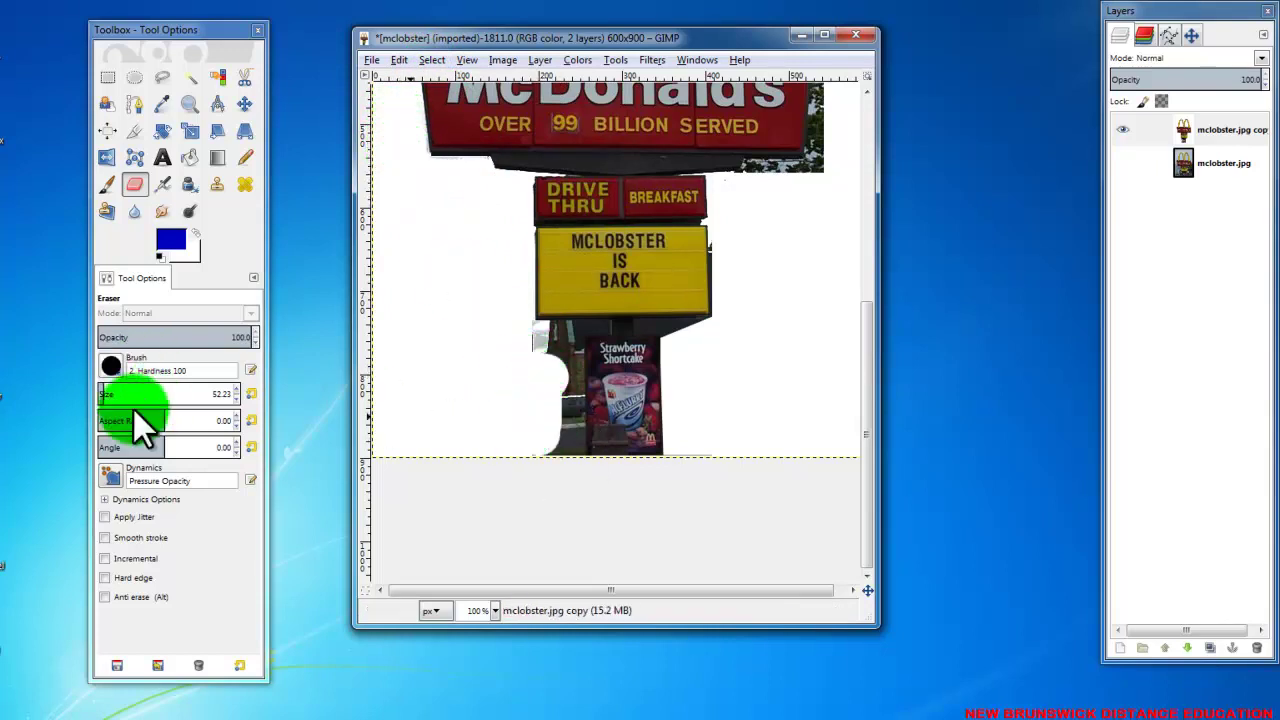
mouse_move(106, 405)
left_mouse_down()
mouse_move(109, 394)
mouse_move(94, 397)
left_mouse_up()
left_click_drag(499, 625, 499, 625)
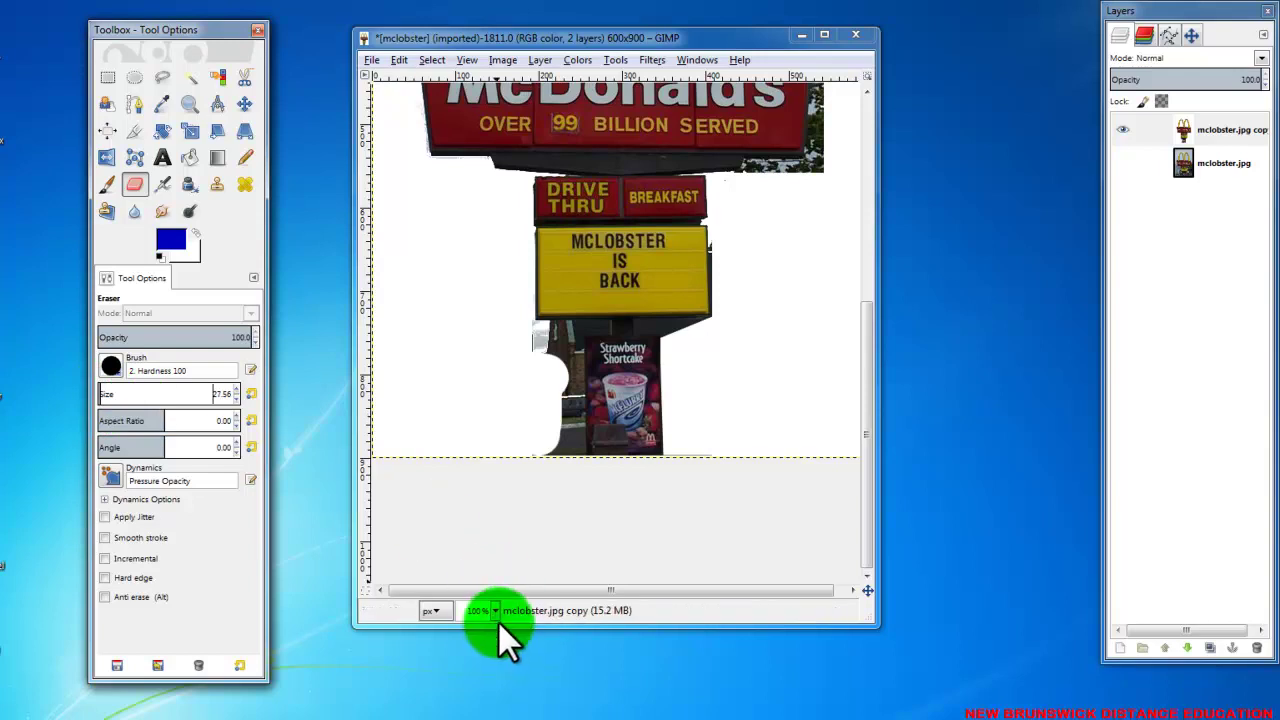
- Zoom to 400% and erase the background left of the pole
left_click(492, 610)
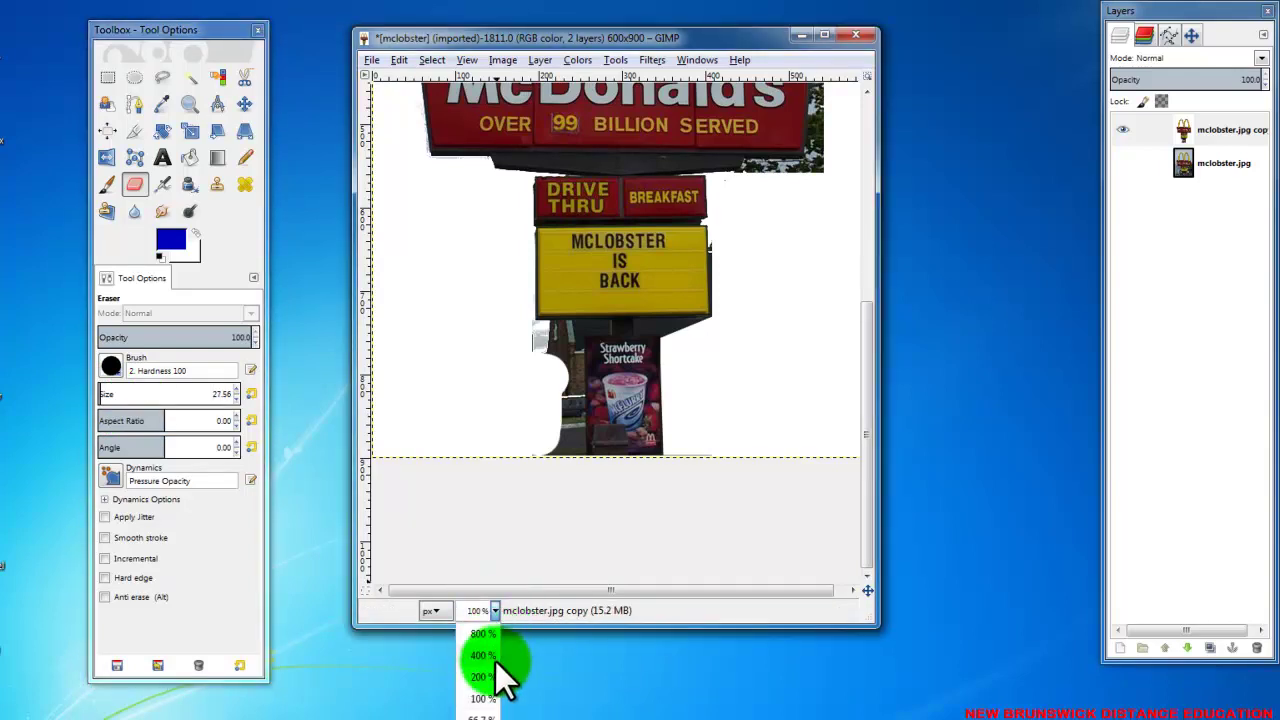
left_click(488, 656)
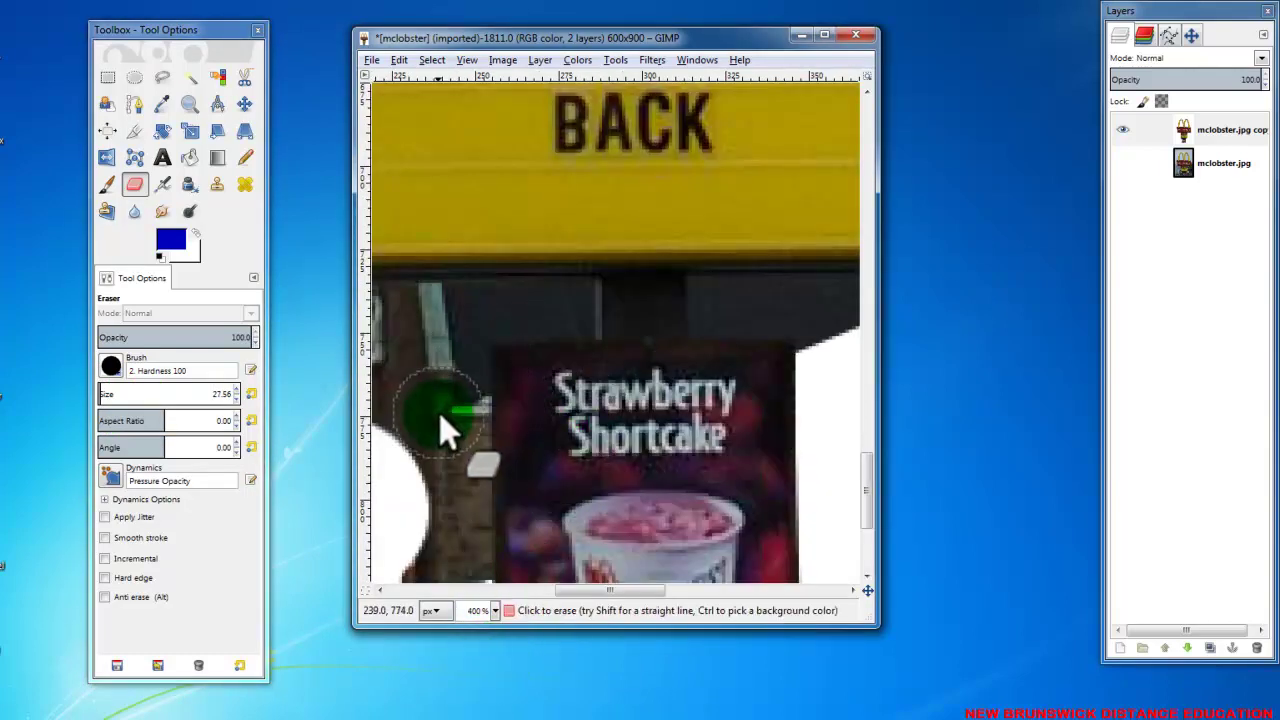
mouse_move(440, 419)
left_mouse_down()
mouse_move(417, 413)
mouse_move(438, 490)
mouse_move(449, 429)
mouse_move(443, 408)
mouse_move(448, 540)
mouse_move(445, 355)
mouse_move(439, 343)
mouse_move(410, 361)
mouse_move(464, 346)
mouse_move(423, 374)
mouse_move(503, 403)
mouse_move(396, 394)
mouse_move(510, 374)
mouse_move(460, 353)
left_mouse_up()
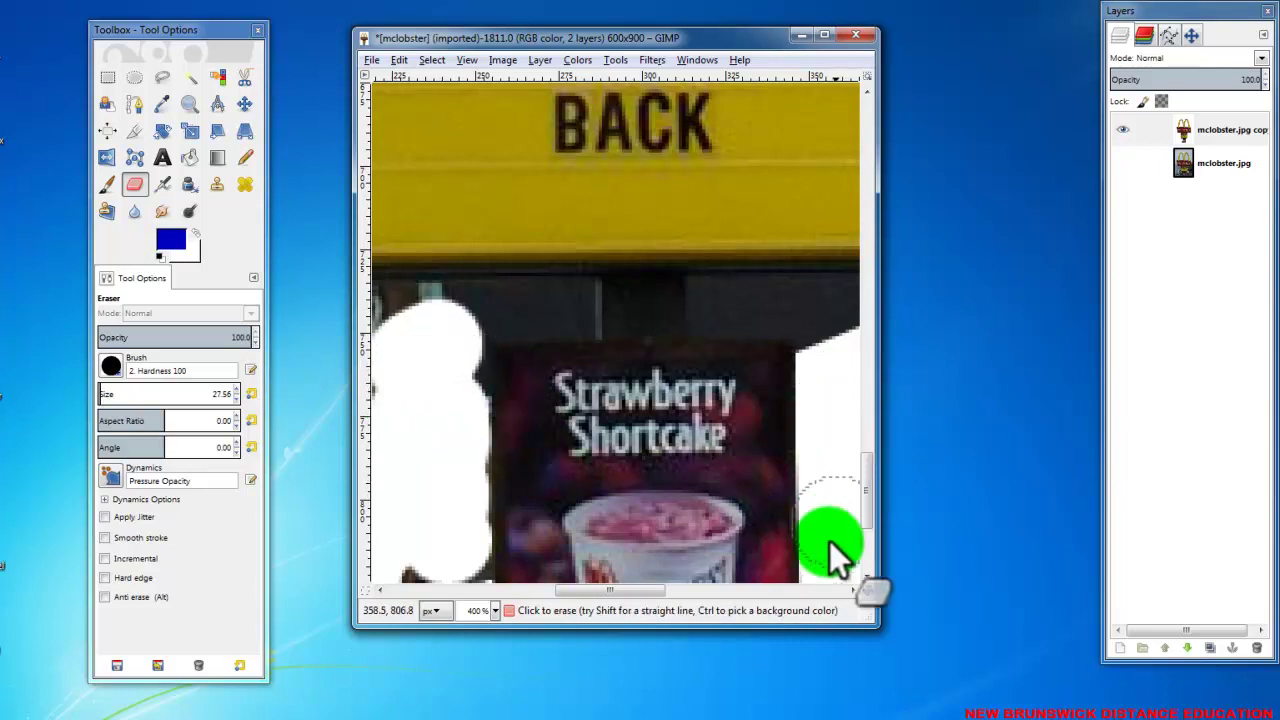
left_click_drag(585, 592, 638, 589)
mouse_move(648, 397)
left_mouse_down()
mouse_move(624, 236)
mouse_move(664, 307)
mouse_move(640, 233)
mouse_move(662, 253)
mouse_move(709, 243)
mouse_move(659, 250)
mouse_move(691, 212)
mouse_move(494, 255)
mouse_move(596, 262)
mouse_move(547, 273)
mouse_move(577, 261)
left_mouse_up()
- Erase the dark band right of the sign, undoing stray strokes with Ctrl+Z
key("ctrl+z")
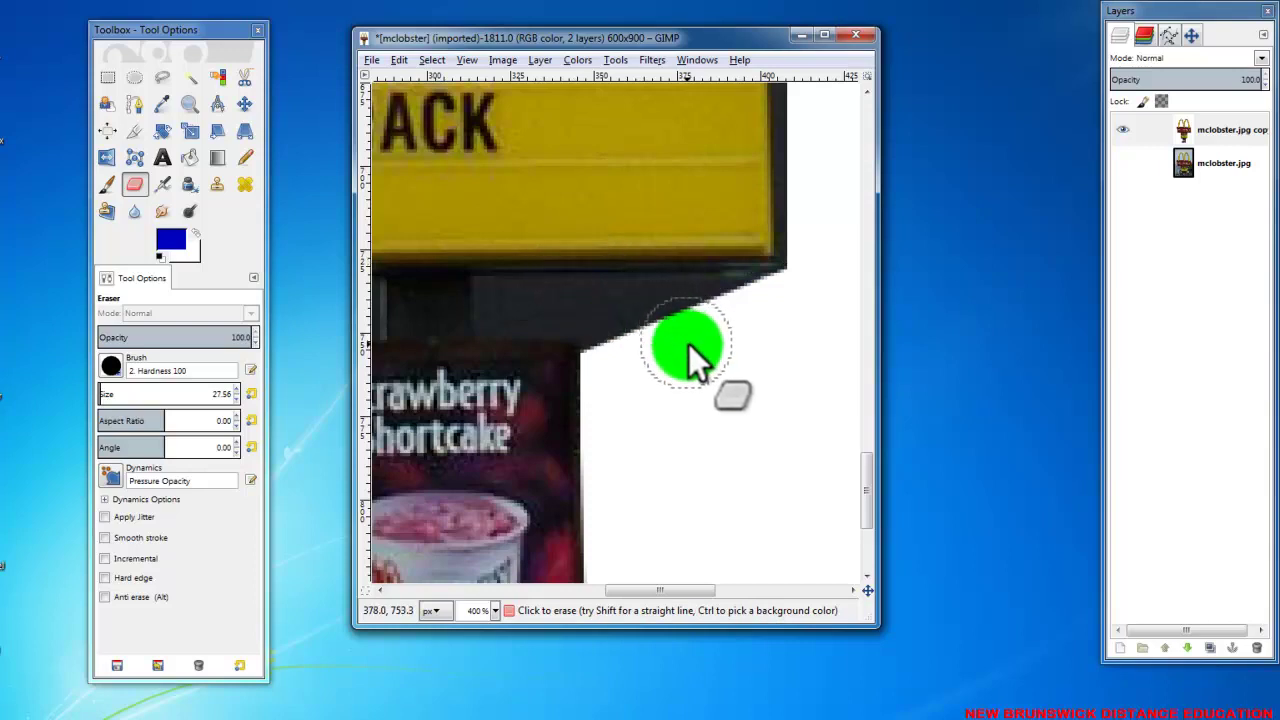
mouse_move(631, 335)
left_mouse_down()
mouse_move(781, 352)
mouse_move(807, 309)
mouse_move(716, 325)
mouse_move(525, 325)
mouse_move(834, 349)
left_mouse_up()
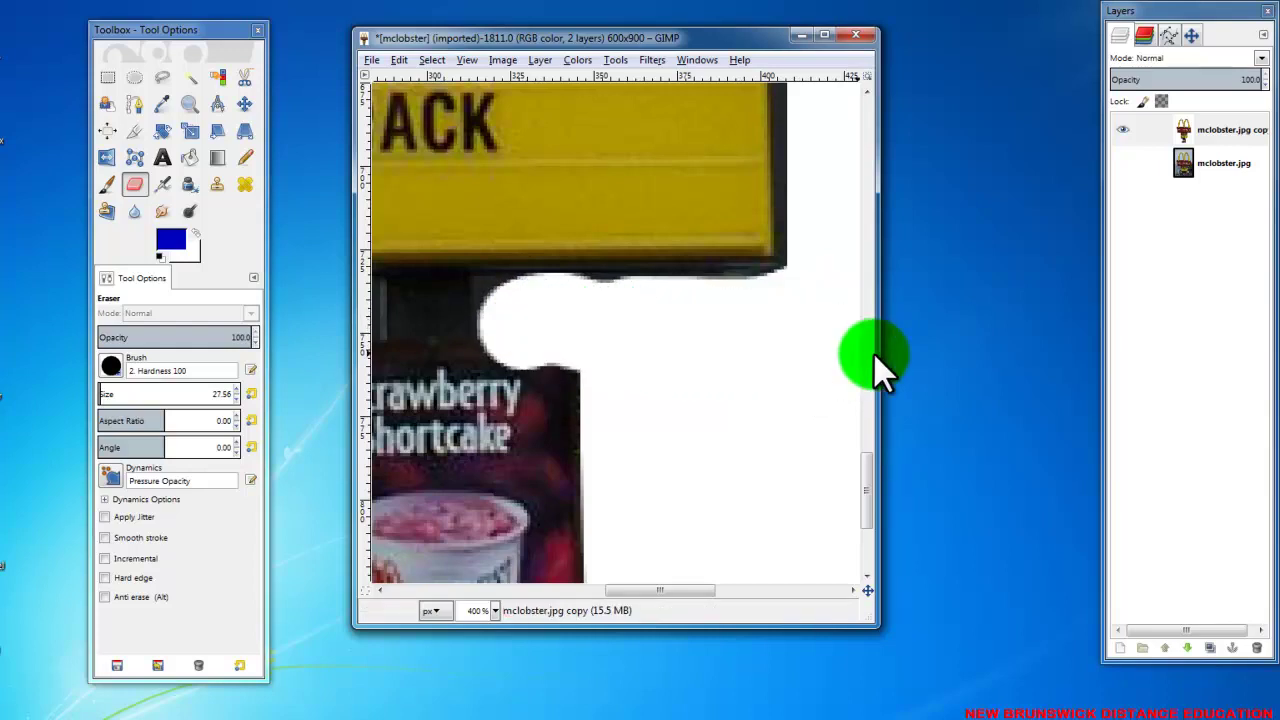
key("ctrl+z")
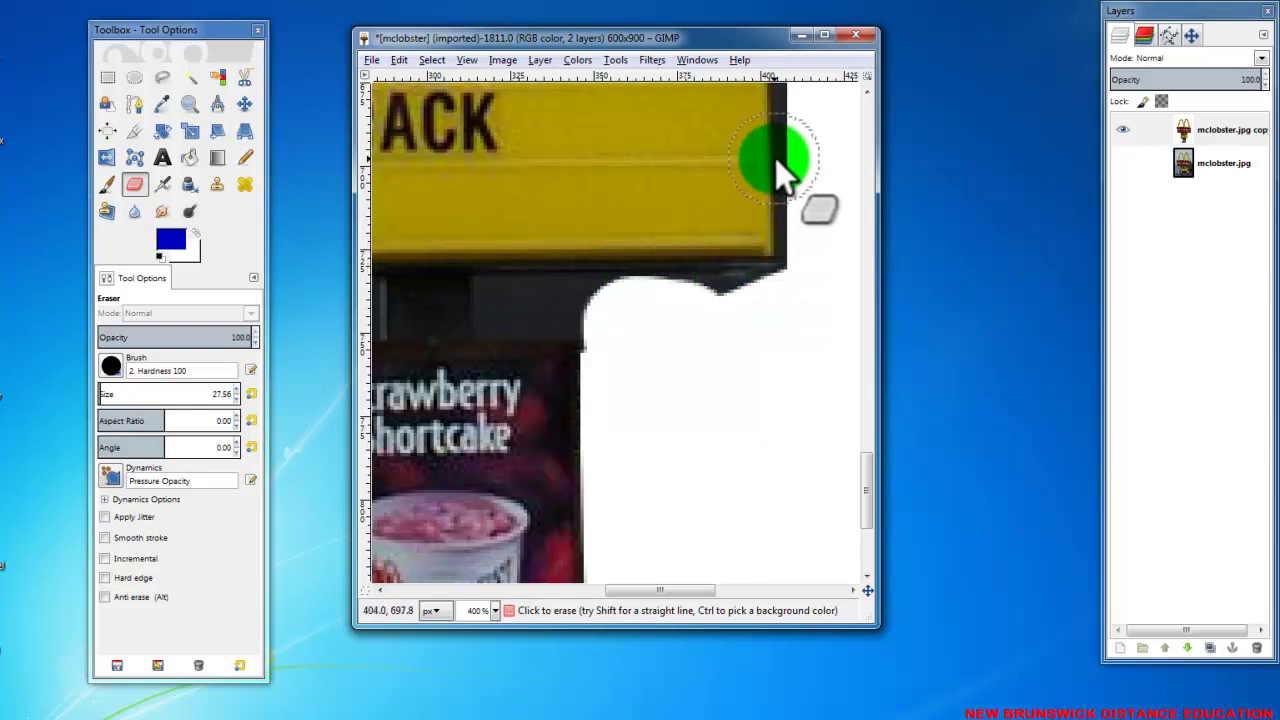
mouse_move(776, 268)
left_mouse_down()
mouse_move(505, 280)
mouse_move(461, 262)
mouse_move(516, 298)
mouse_move(553, 301)
mouse_move(471, 300)
left_mouse_up()
left_click(240, 338)
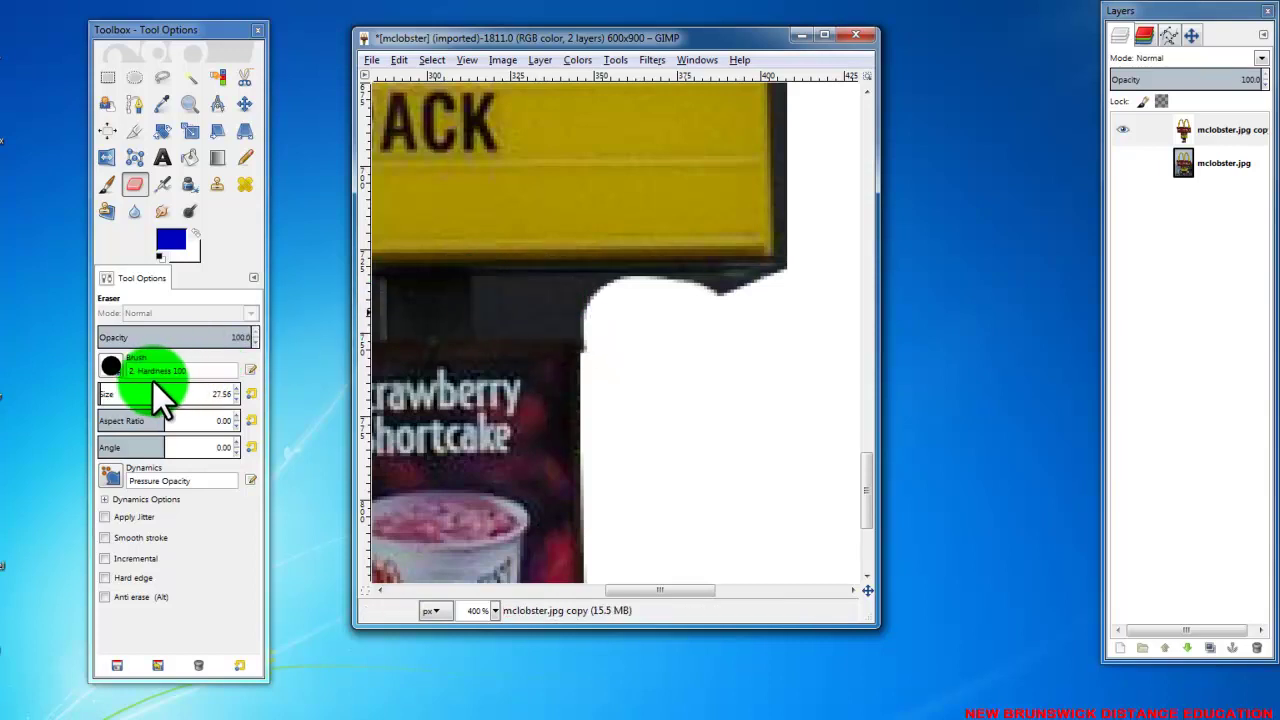
- Shrink the eraser to size 4.70 and erase a thin strip along the dark band
left_click(102, 395)
mouse_move(109, 394)
left_mouse_down()
mouse_move(97, 394)
mouse_move(143, 386)
mouse_move(100, 391)
mouse_move(137, 370)
left_mouse_up()
left_click(106, 395)
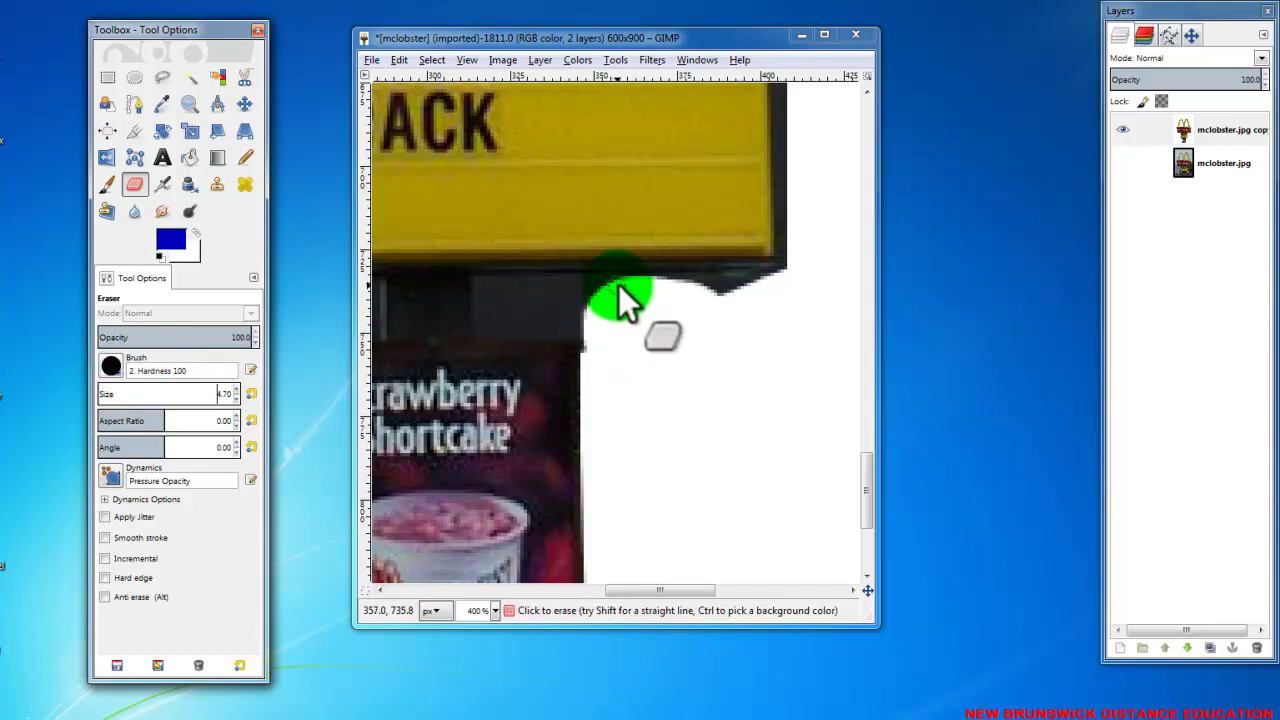
left_click_drag(620, 287, 480, 290)
- Switch the eraser brush to the softer 2. Hardness 050
left_click(172, 372)
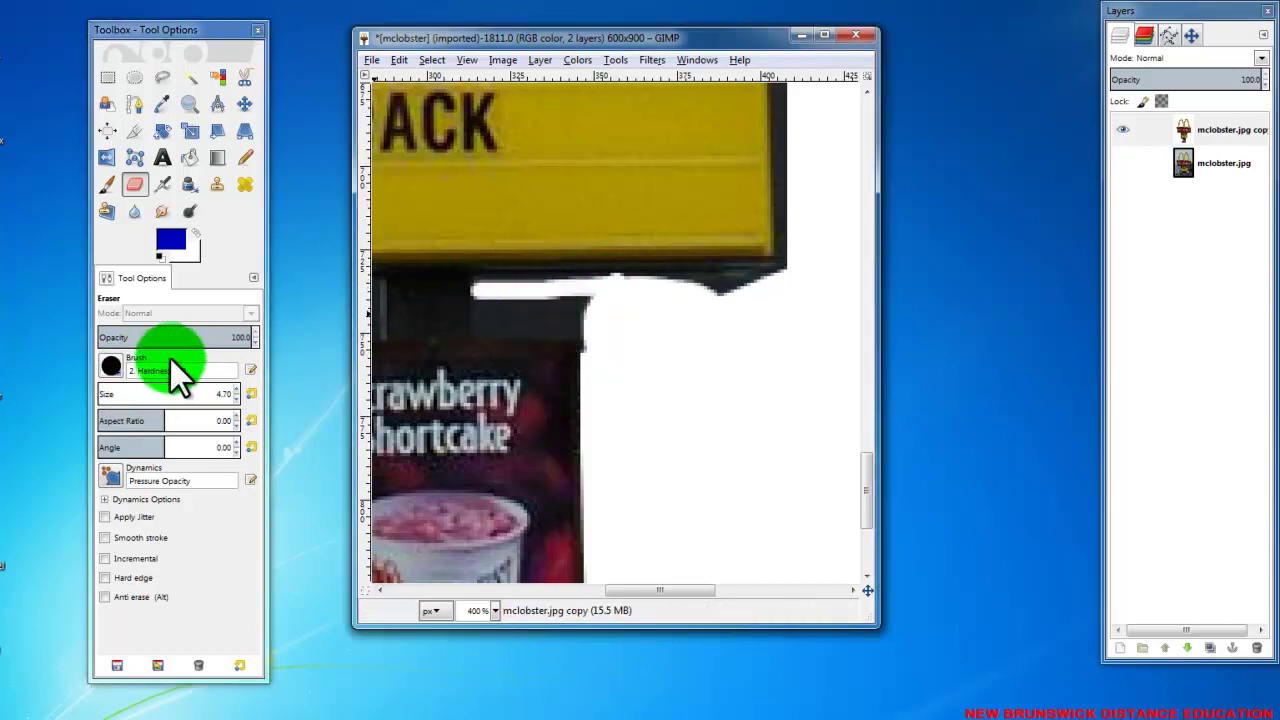
left_click(113, 368)
left_click(134, 416)
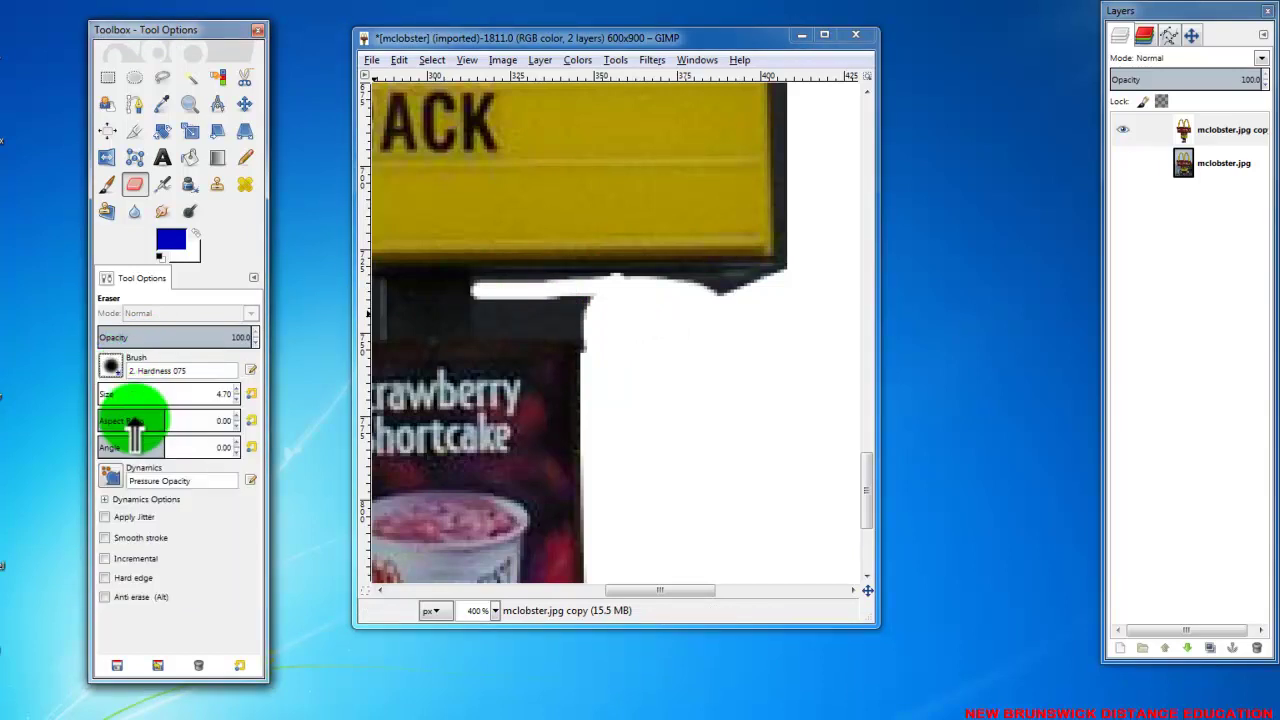
left_click(114, 367)
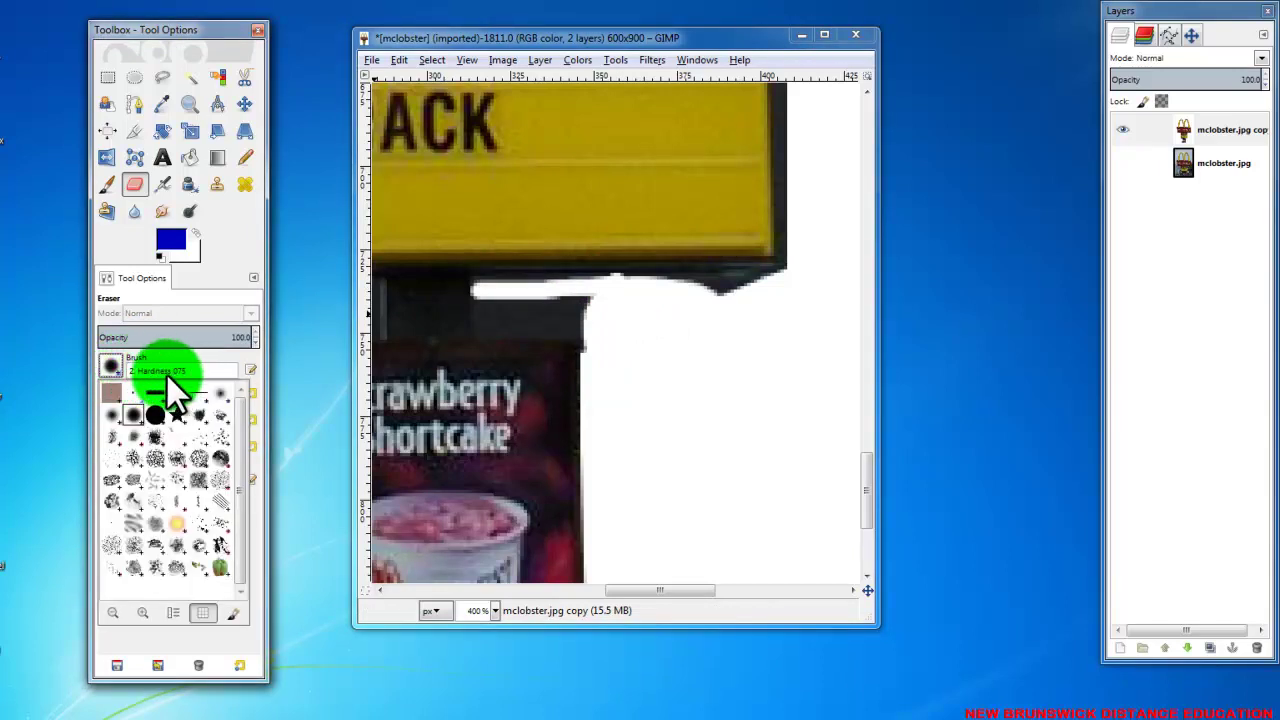
left_click(112, 416)
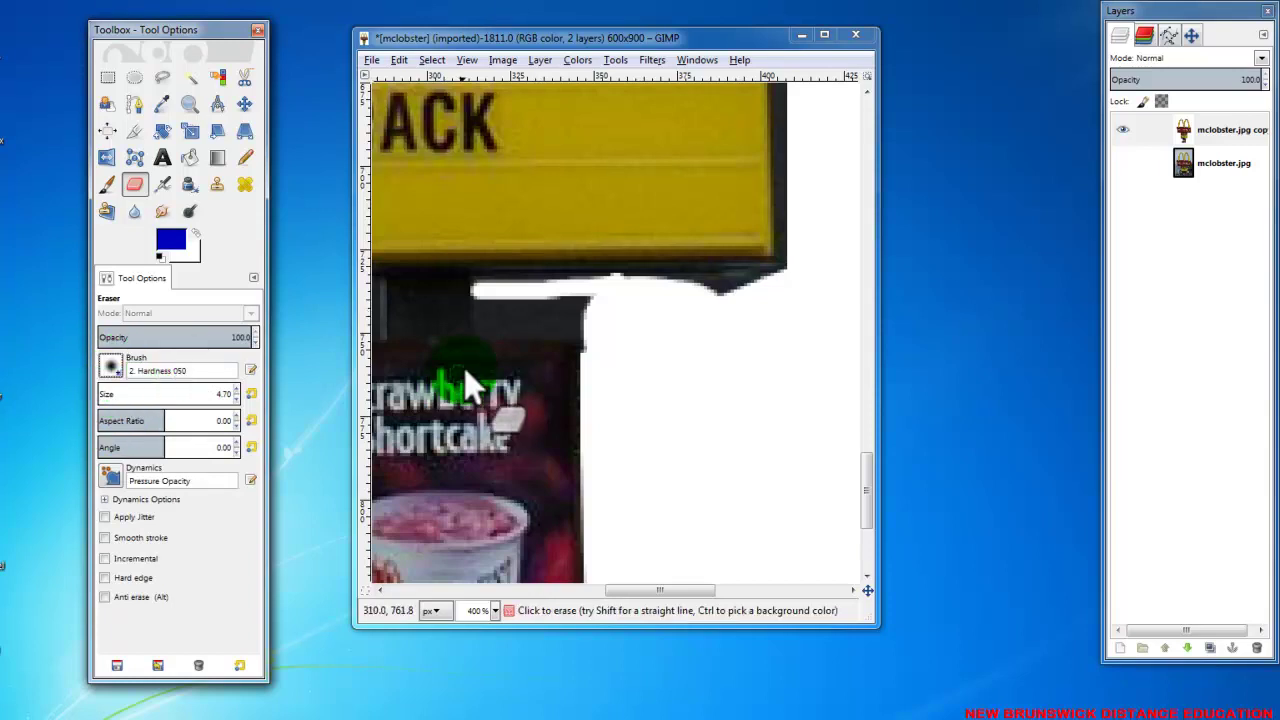
- Erase a straight test line across the dark band, then undo the trial strokes
left_click(562, 368)
mouse_move(442, 318)
left_mouse_down()
mouse_move(527, 322)
mouse_move(477, 316)
mouse_move(533, 305)
mouse_move(556, 281)
mouse_move(452, 285)
mouse_move(611, 281)
mouse_move(443, 281)
mouse_move(762, 285)
left_mouse_up()
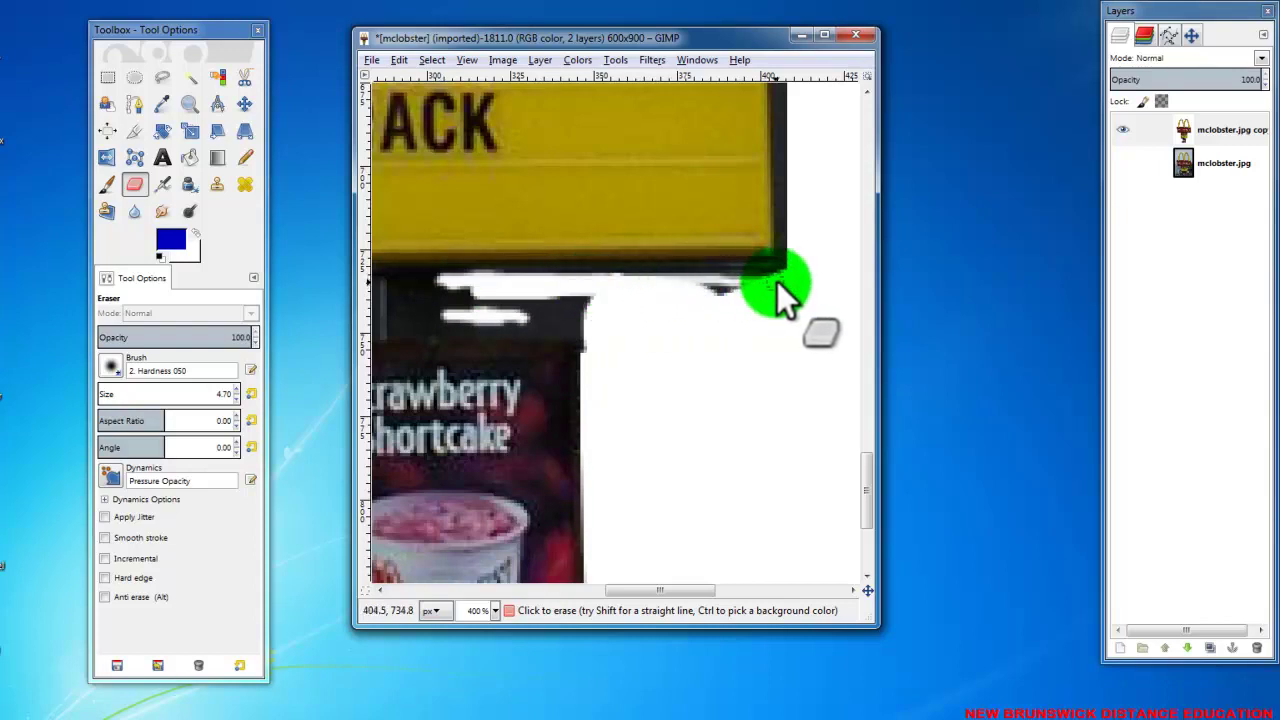
key("ctrl+z")
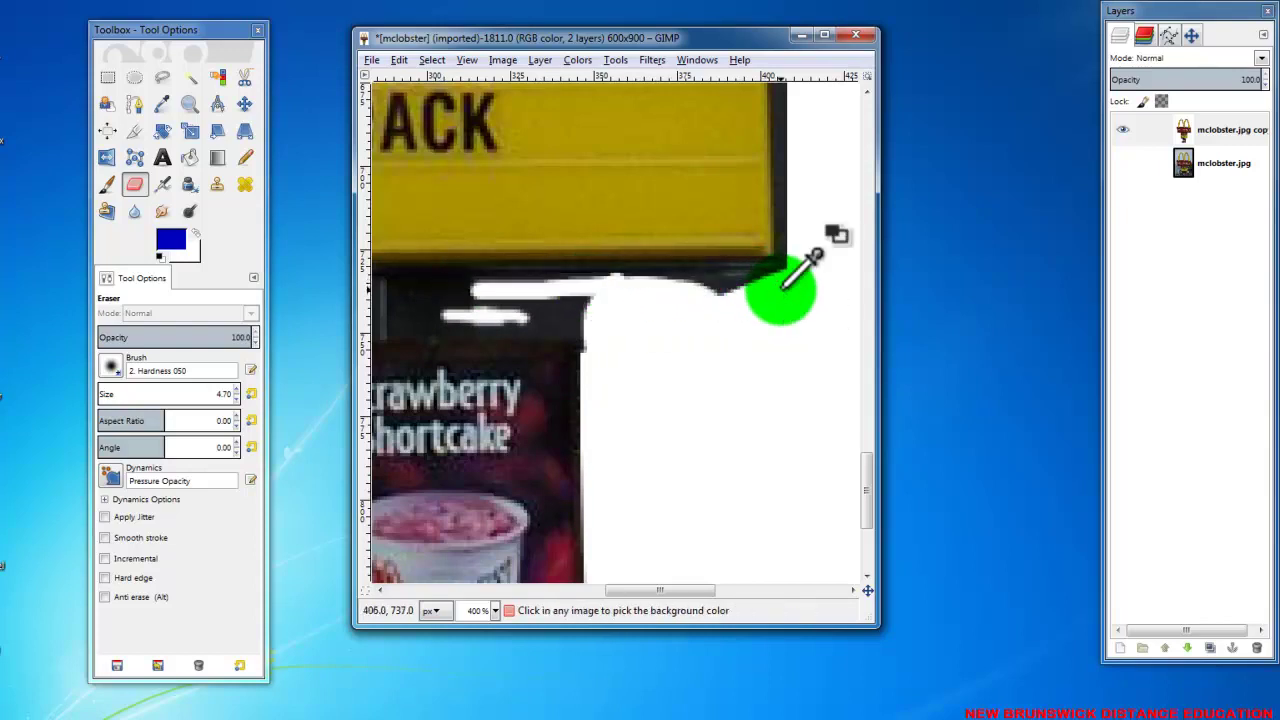
key("ctrl+z")
key("ctrl+z")
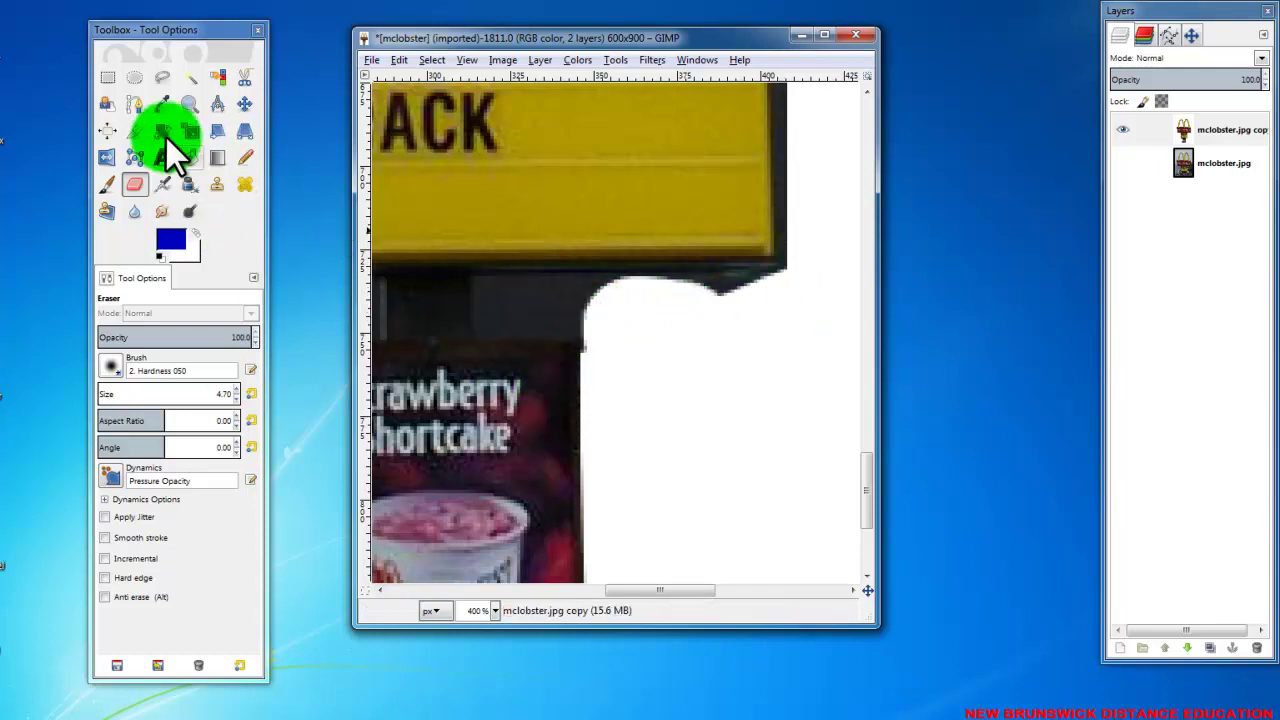
- Draw a rectangular selection over the dark strip beneath the yellow sign
left_click(106, 78)
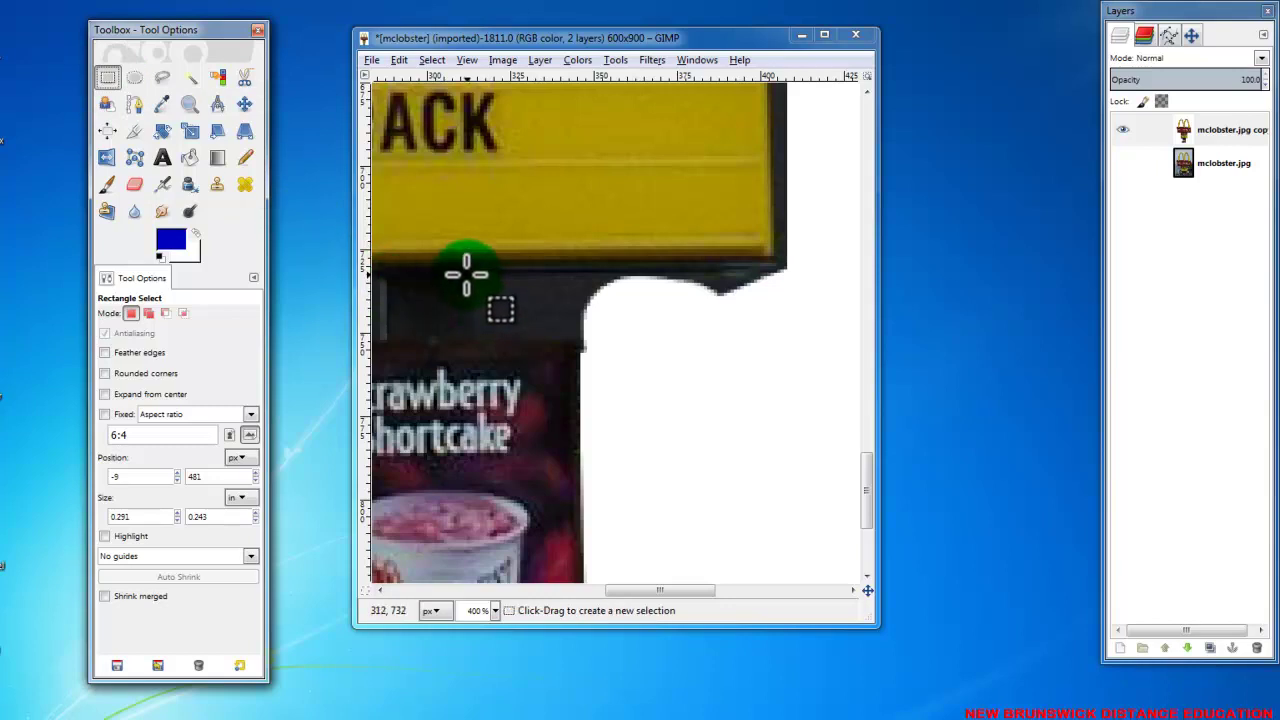
left_click_drag(467, 277, 603, 328)
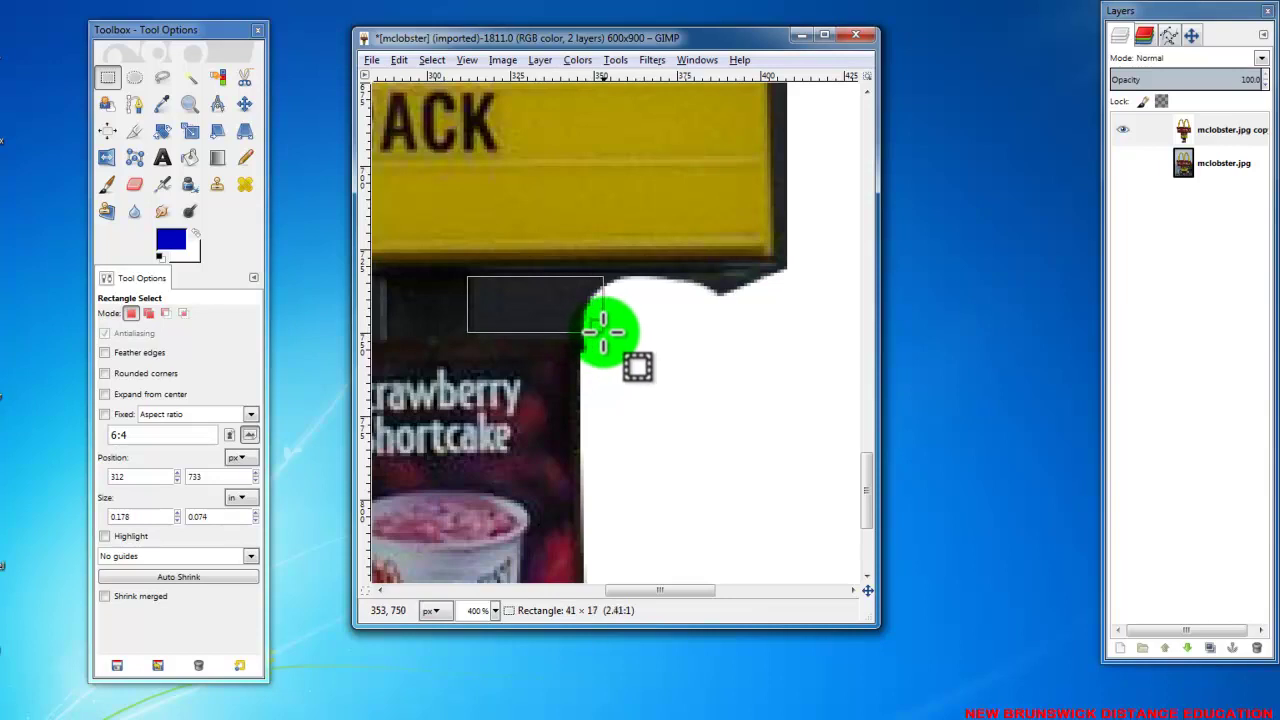
left_click_drag(603, 332, 799, 339)
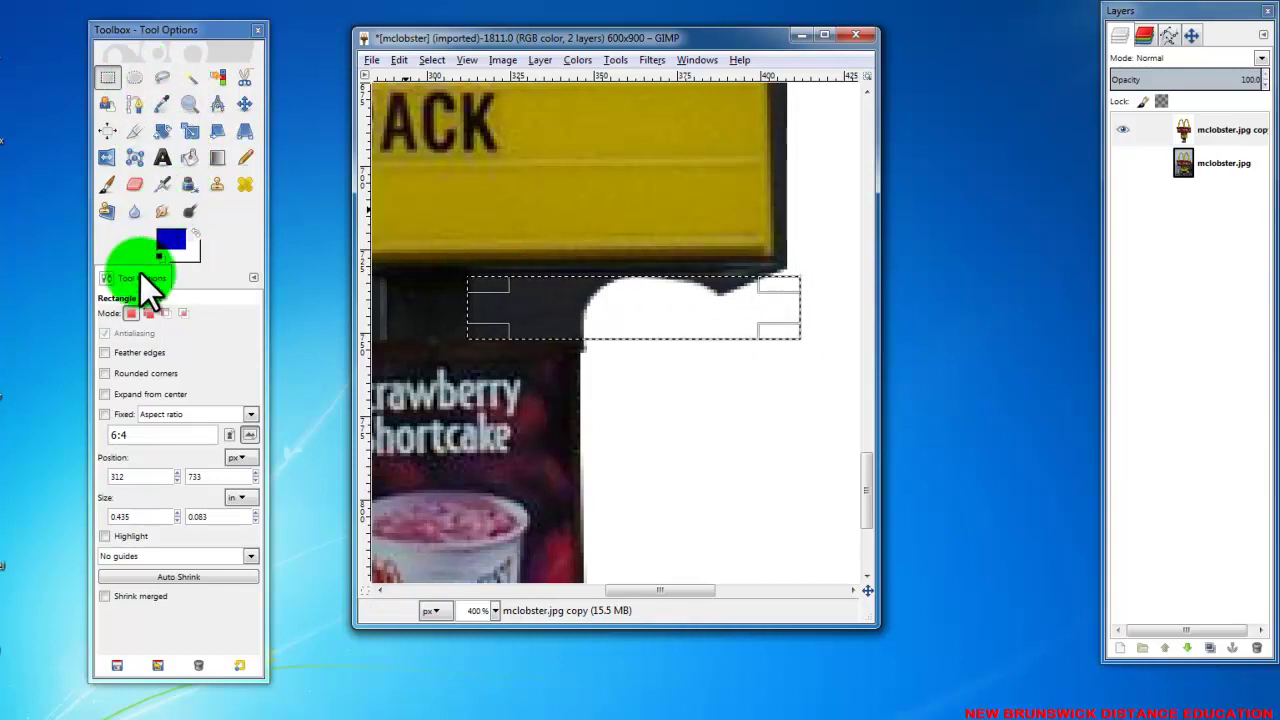
- Erase the dark strip inside the selection to white, undoing an accidental layer move
left_click(135, 184)
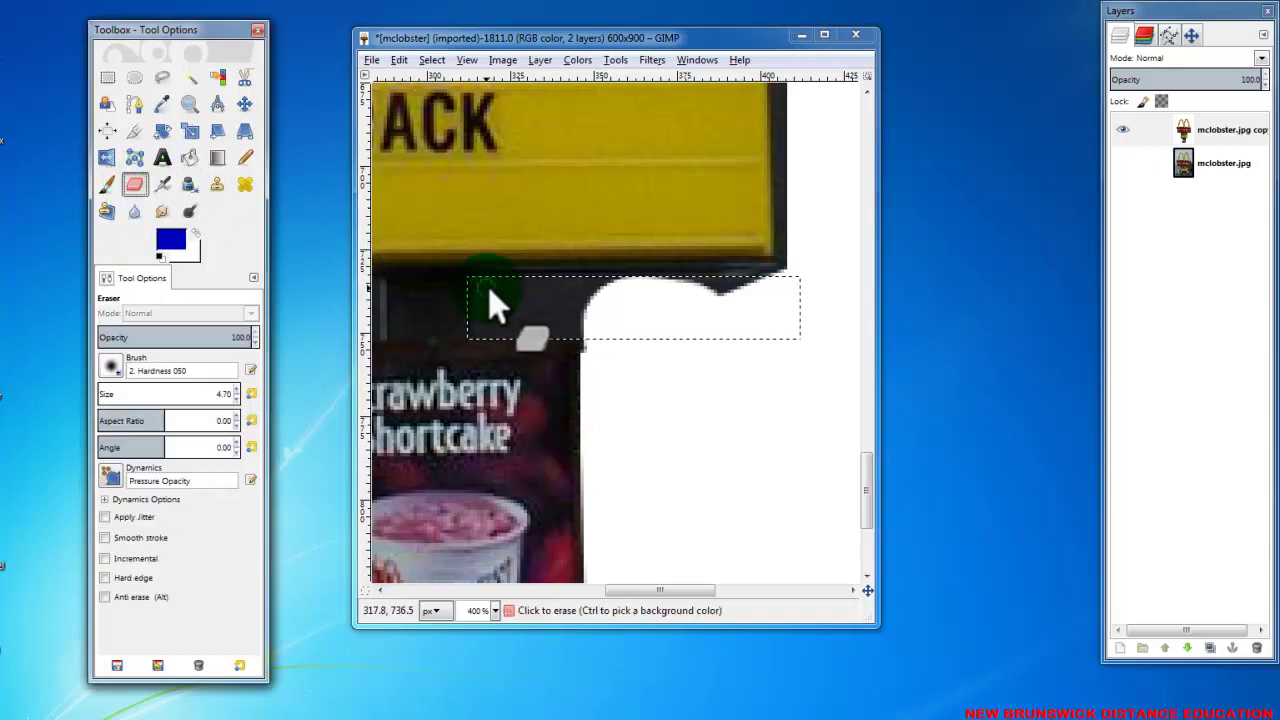
left_click_drag(483, 291, 565, 309)
mouse_move(628, 342)
left_mouse_down()
mouse_move(602, 305)
mouse_move(506, 242)
mouse_move(561, 278)
mouse_move(642, 290)
mouse_move(606, 275)
mouse_move(540, 272)
mouse_move(629, 279)
mouse_move(532, 278)
mouse_move(795, 284)
mouse_move(503, 298)
mouse_move(634, 272)
mouse_move(538, 272)
mouse_move(493, 288)
mouse_move(516, 278)
mouse_move(441, 276)
mouse_move(550, 279)
mouse_move(472, 296)
mouse_move(529, 280)
mouse_move(444, 284)
mouse_move(524, 289)
mouse_move(473, 307)
mouse_move(555, 299)
mouse_move(594, 311)
mouse_move(448, 325)
mouse_move(632, 296)
mouse_move(422, 345)
mouse_move(594, 336)
mouse_move(523, 346)
mouse_move(486, 350)
mouse_move(659, 317)
mouse_move(606, 325)
mouse_move(559, 311)
mouse_move(575, 322)
mouse_move(501, 340)
mouse_move(566, 334)
mouse_move(590, 300)
left_mouse_up()
mouse_move(516, 312)
left_mouse_down()
mouse_move(728, 282)
mouse_move(633, 295)
mouse_move(729, 296)
left_mouse_up()
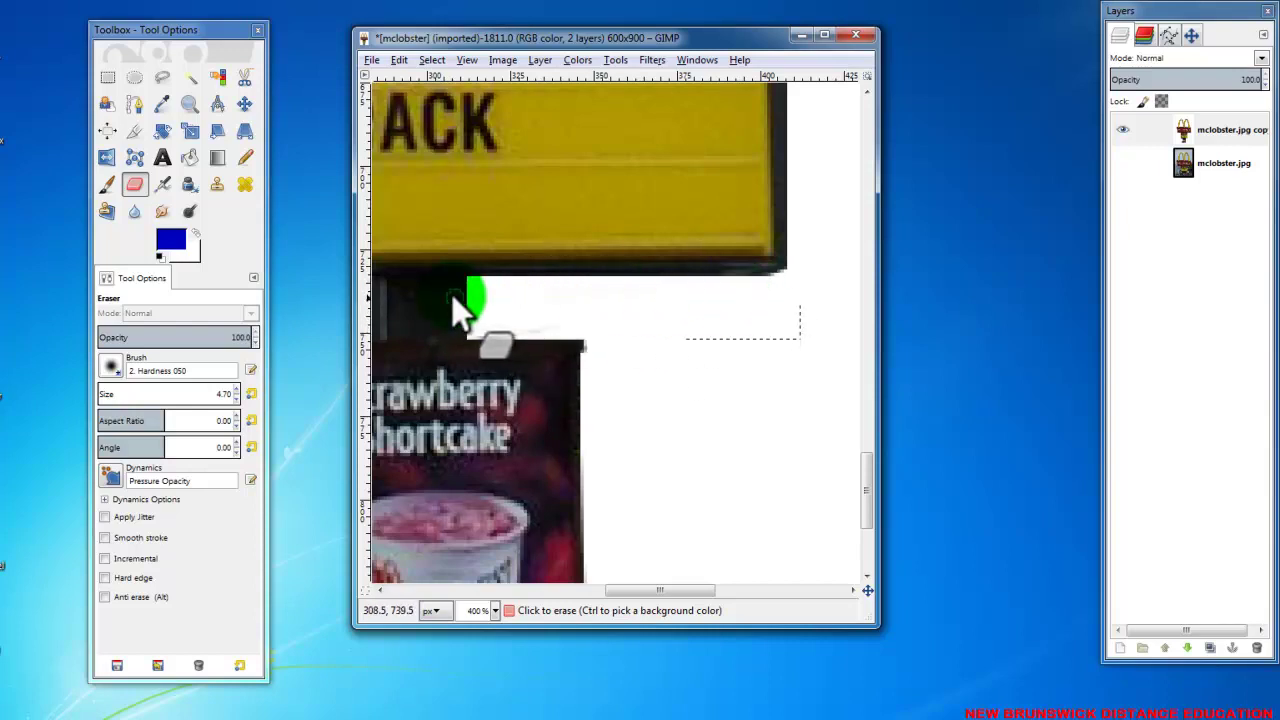
mouse_move(452, 297)
left_mouse_down()
mouse_move(481, 281)
mouse_move(500, 340)
mouse_move(410, 342)
mouse_move(525, 322)
mouse_move(592, 328)
mouse_move(592, 357)
mouse_move(653, 326)
left_mouse_up()
left_click_drag(672, 383, 638, 312)
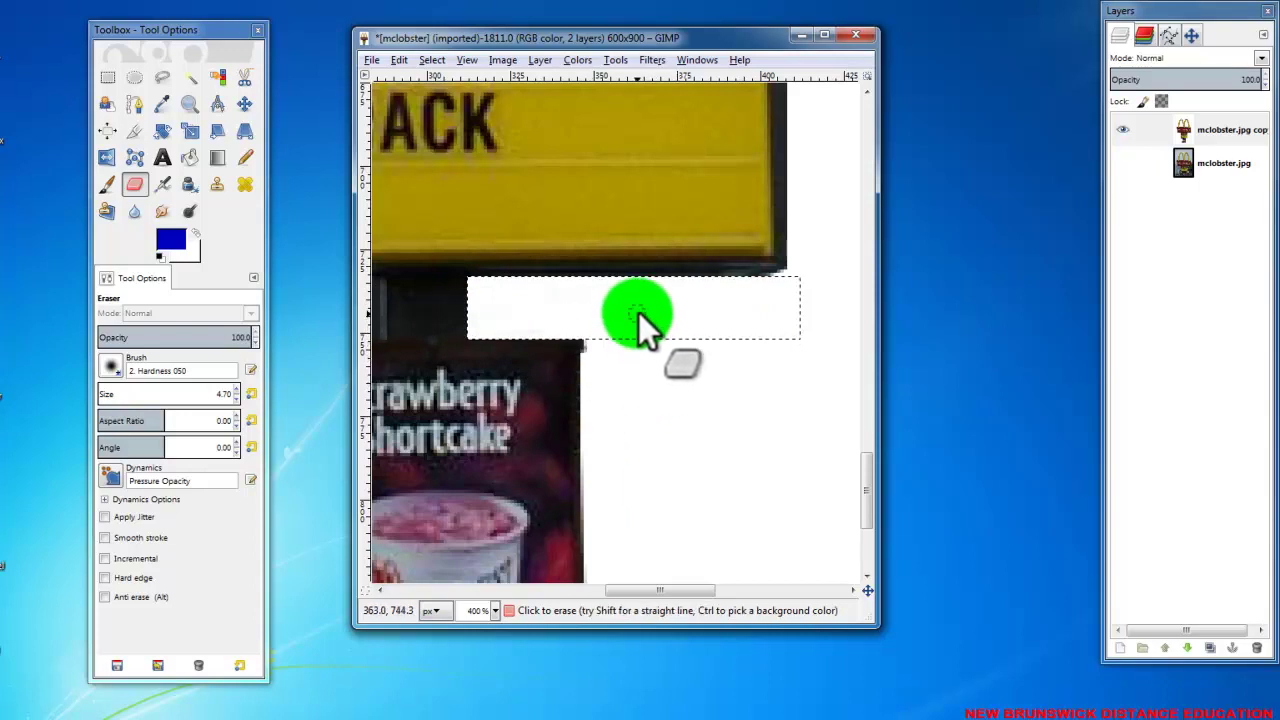
left_click(246, 104)
left_click_drag(592, 313, 631, 330)
key("ctrl+z")
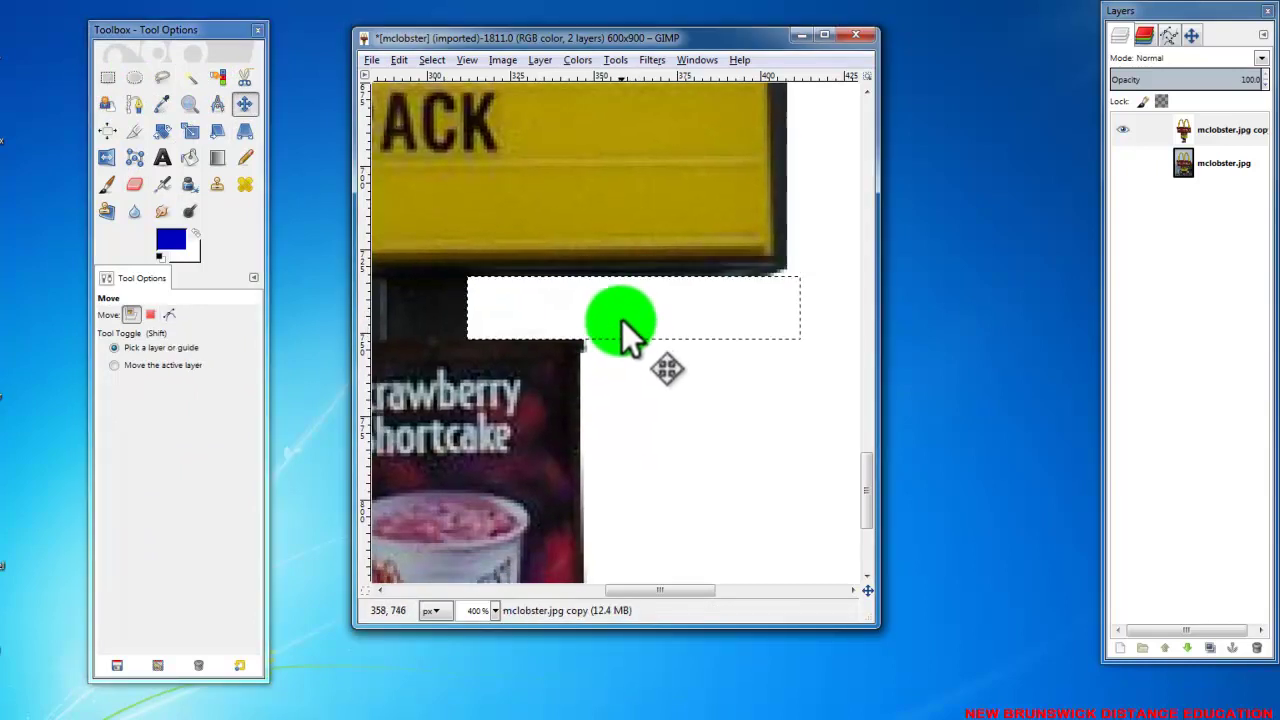
- With Rectangle Select, clear the existing and trial selections
left_click(100, 80)
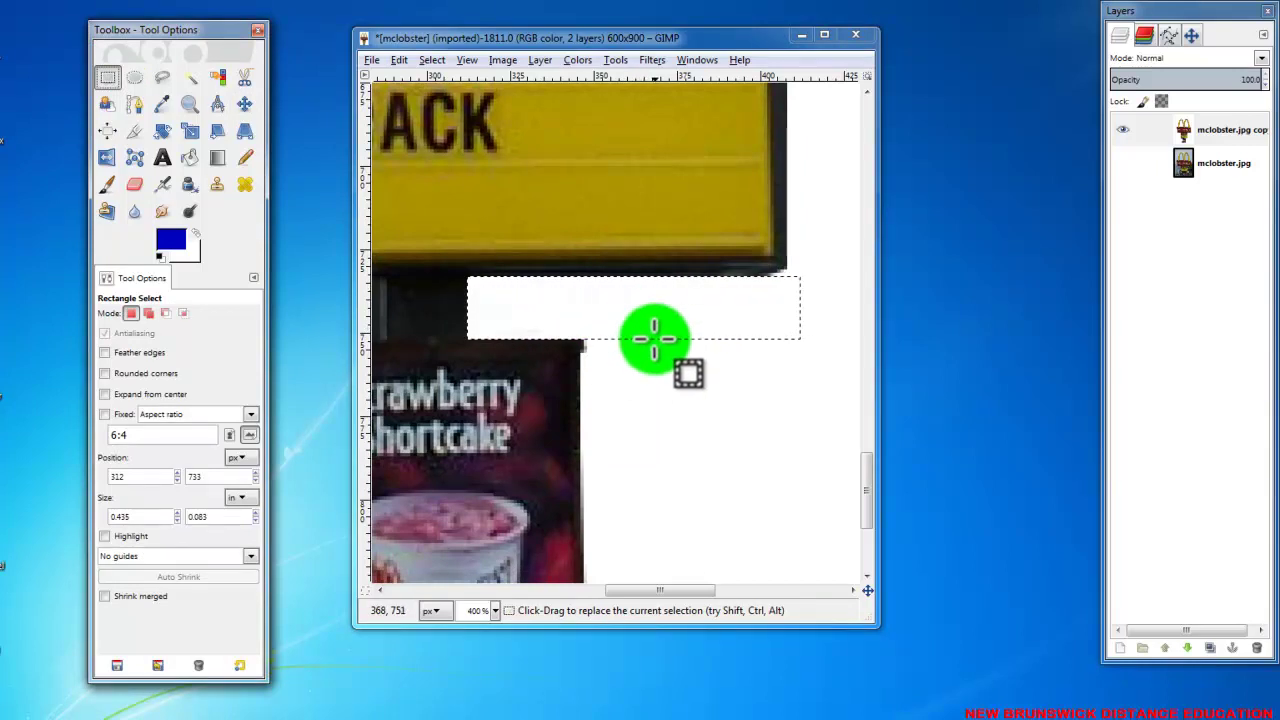
left_click(581, 337)
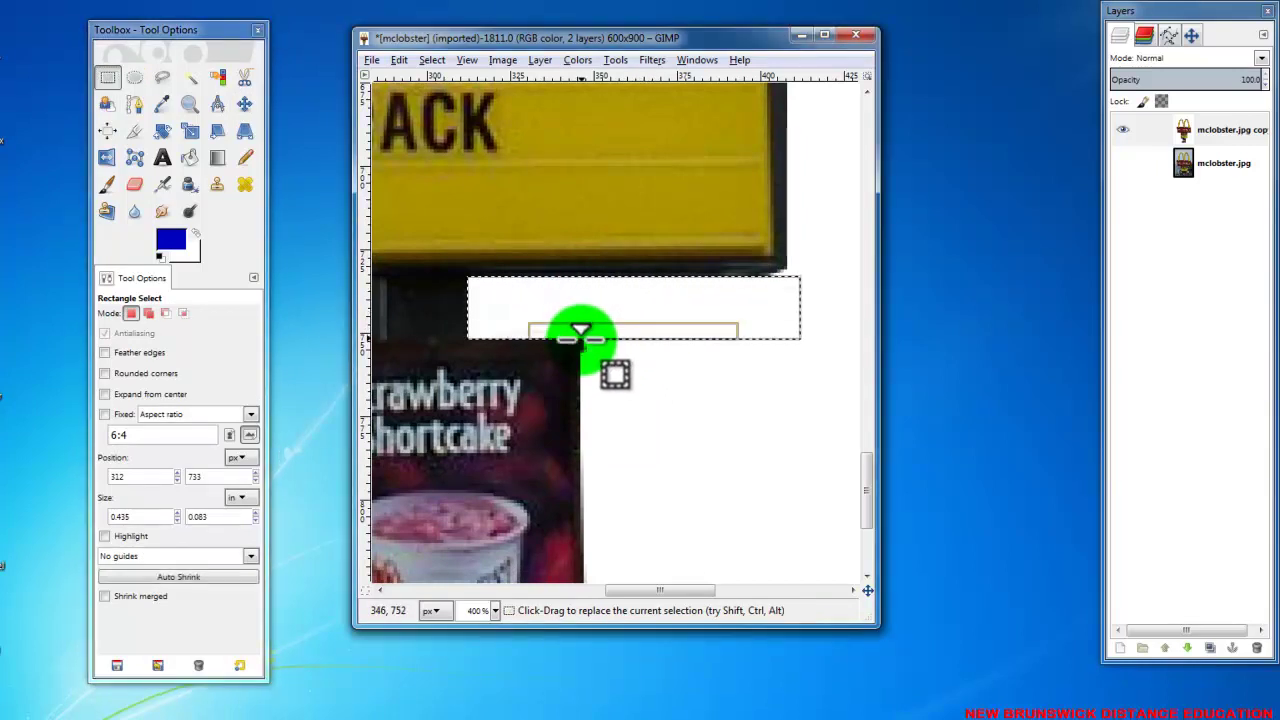
left_click(591, 337)
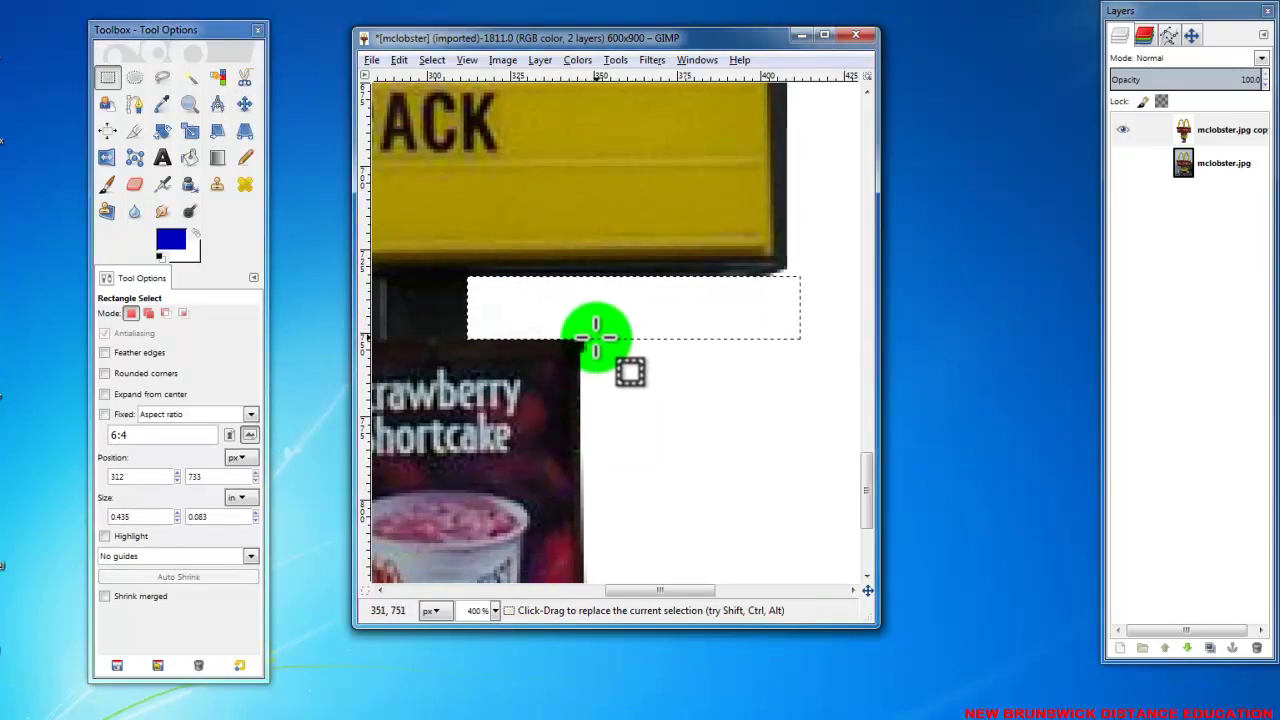
left_click(604, 305)
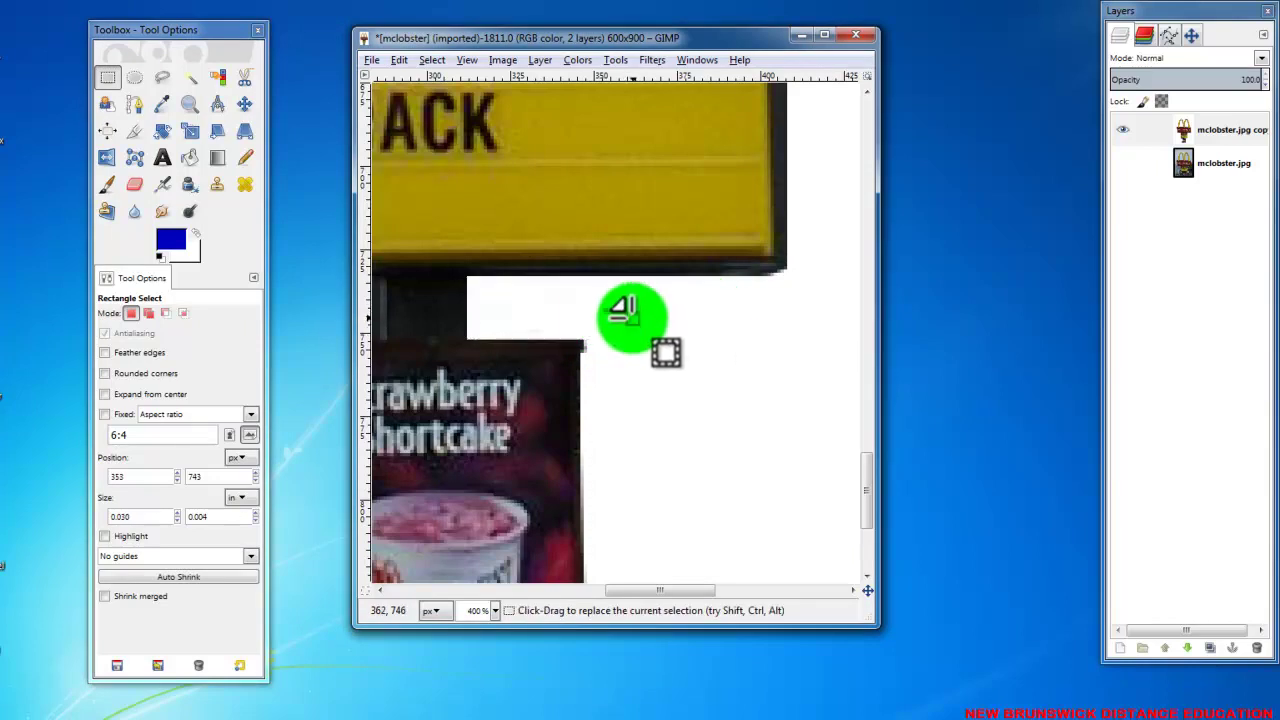
left_click_drag(582, 335, 593, 400)
left_click(581, 314)
- Select the leftover background patch beside the Strawberry Shortcake poster
left_click_drag(655, 590, 605, 596)
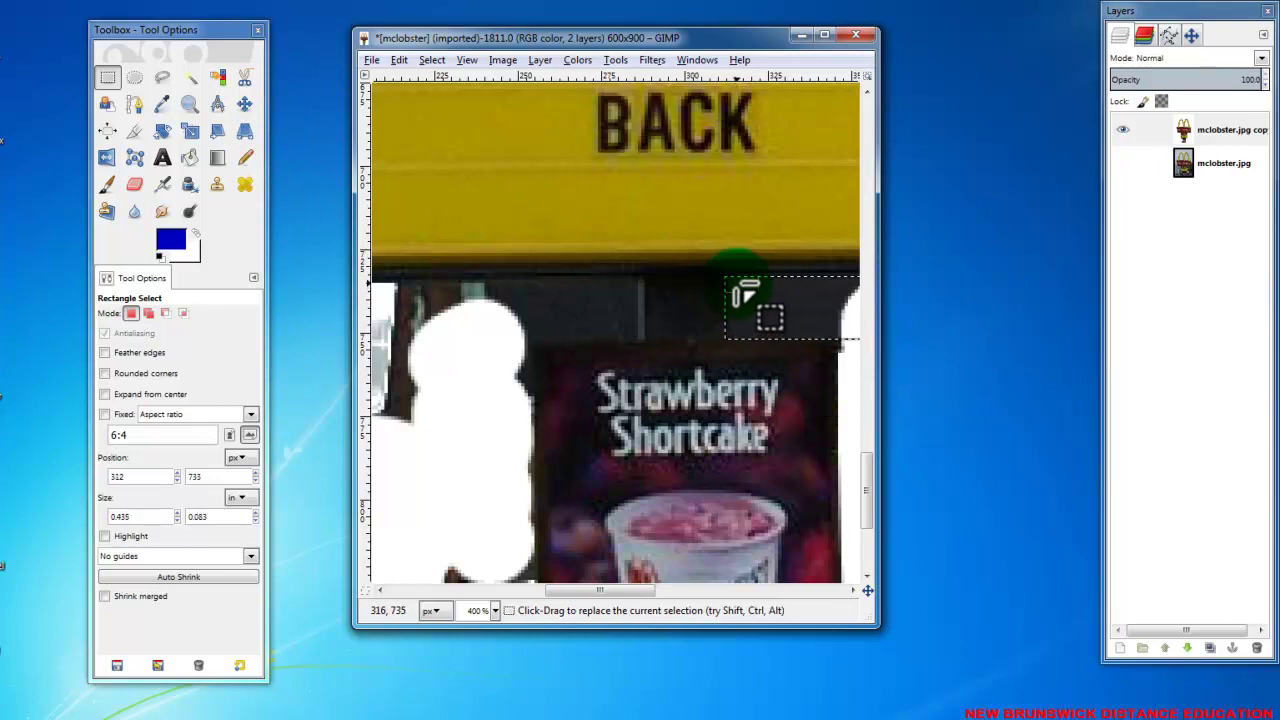
left_click(838, 390)
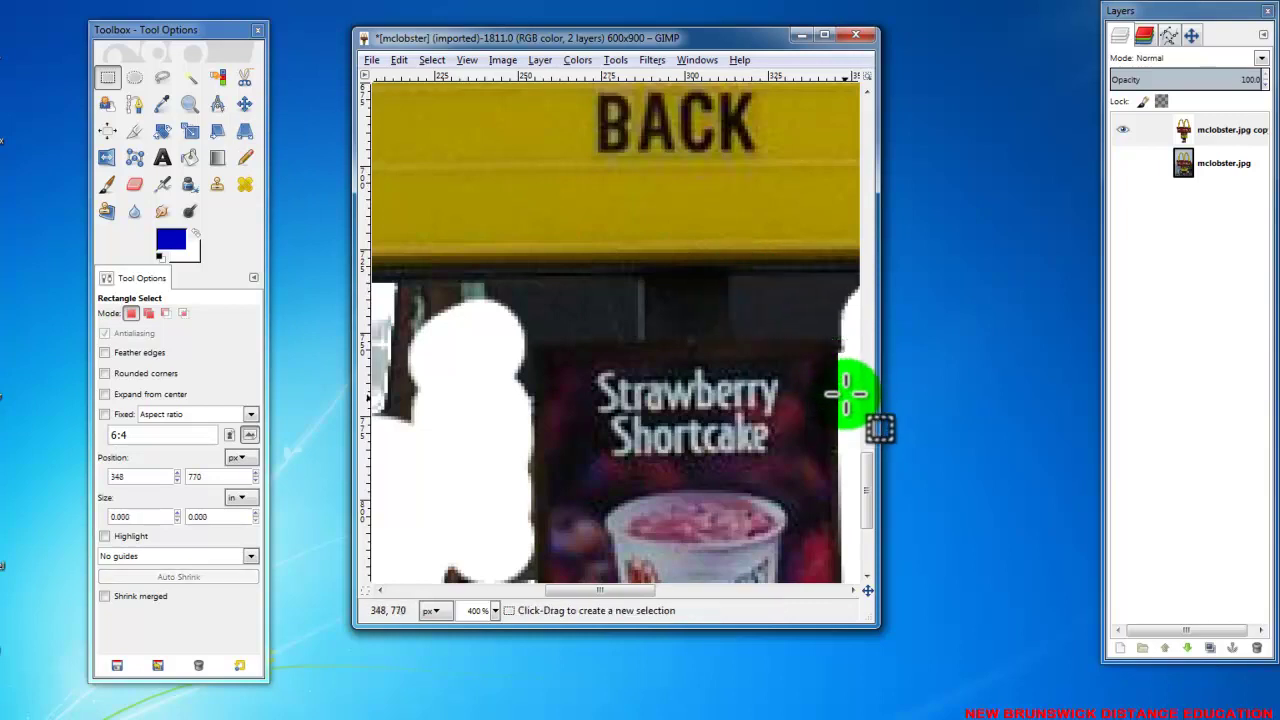
left_click_drag(729, 277, 748, 289)
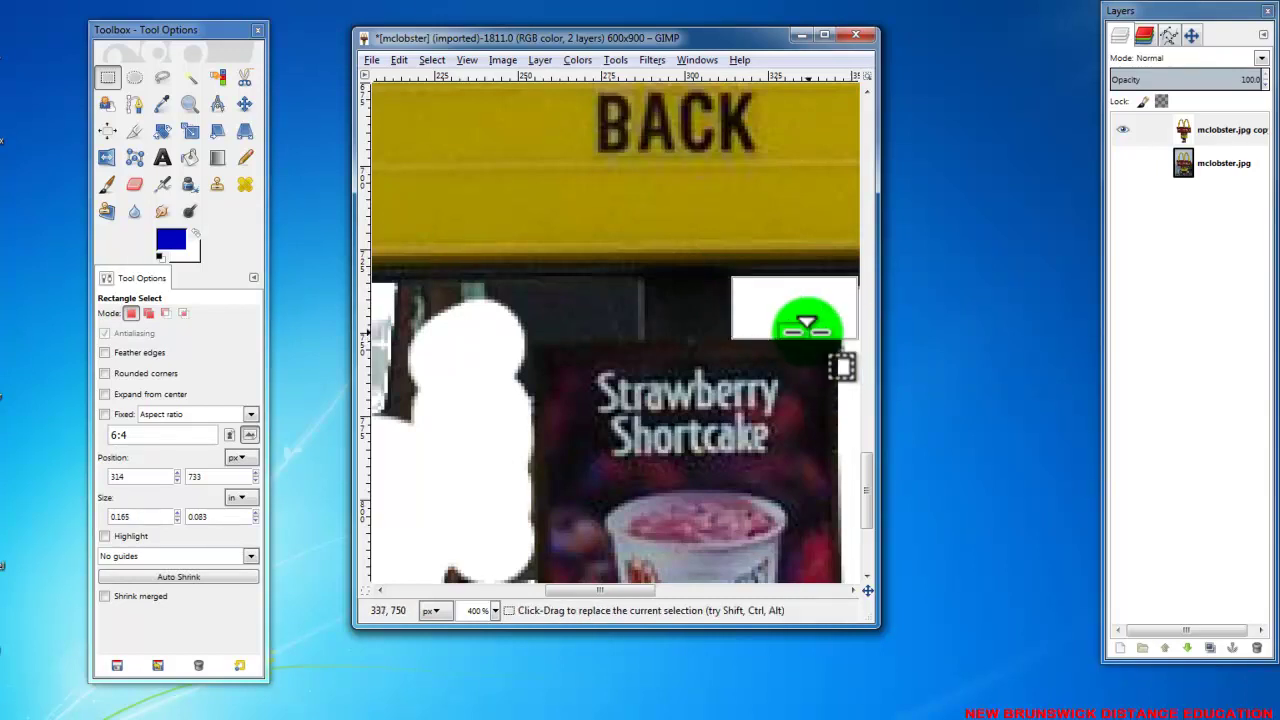
left_click_drag(470, 326, 362, 425)
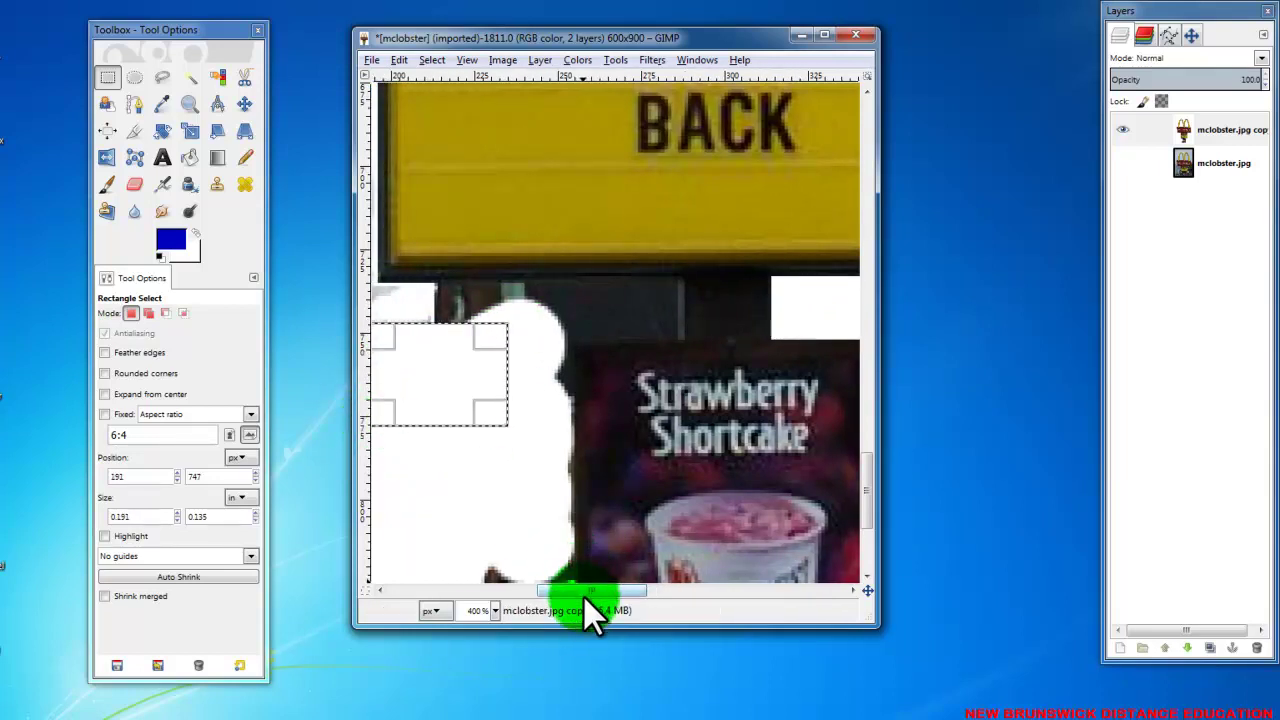
- Select the leftover background near the pole's bottom and delete it to white
left_click_drag(584, 592, 554, 531)
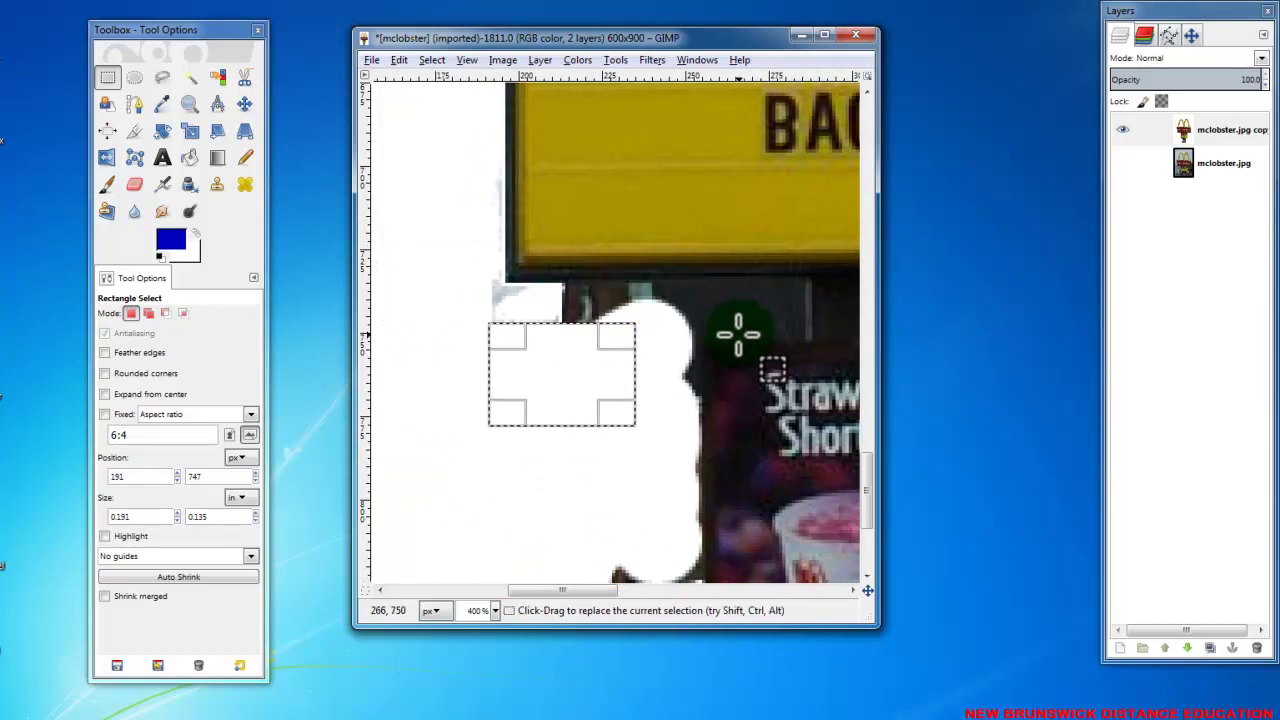
left_click_drag(741, 337, 452, 283)
left_click_drag(572, 589, 431, 587)
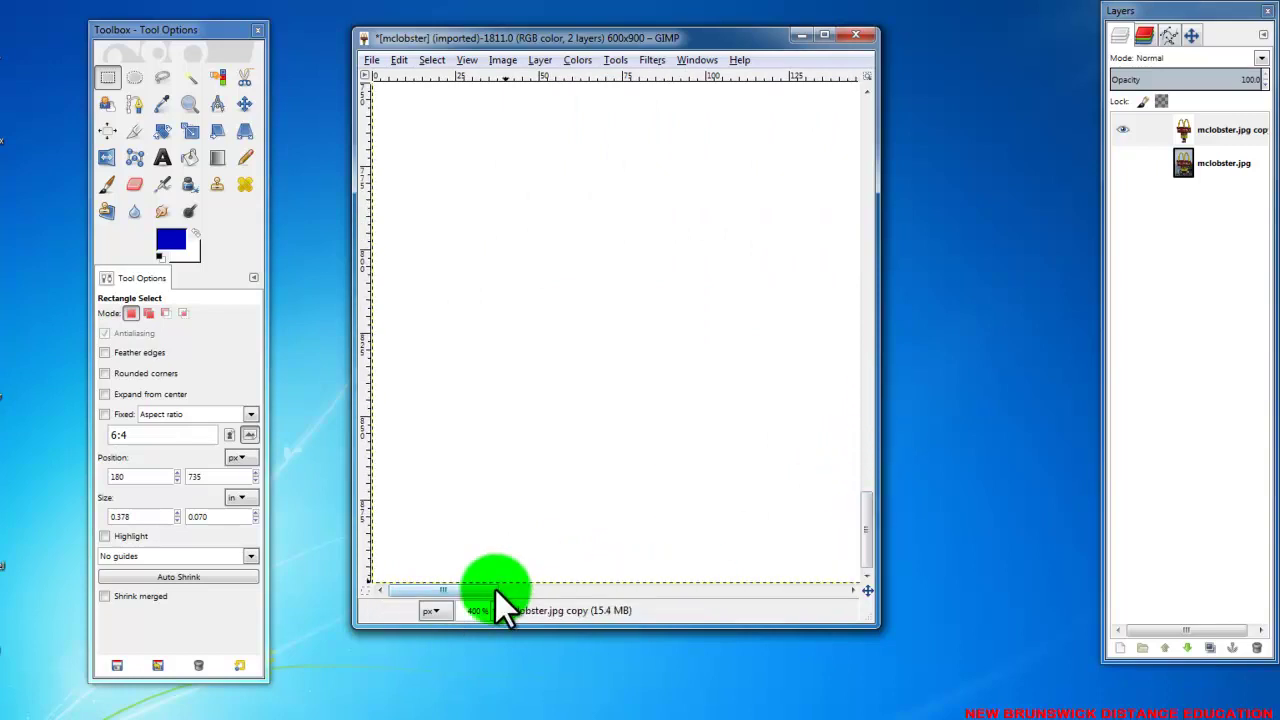
left_click_drag(493, 588, 585, 590)
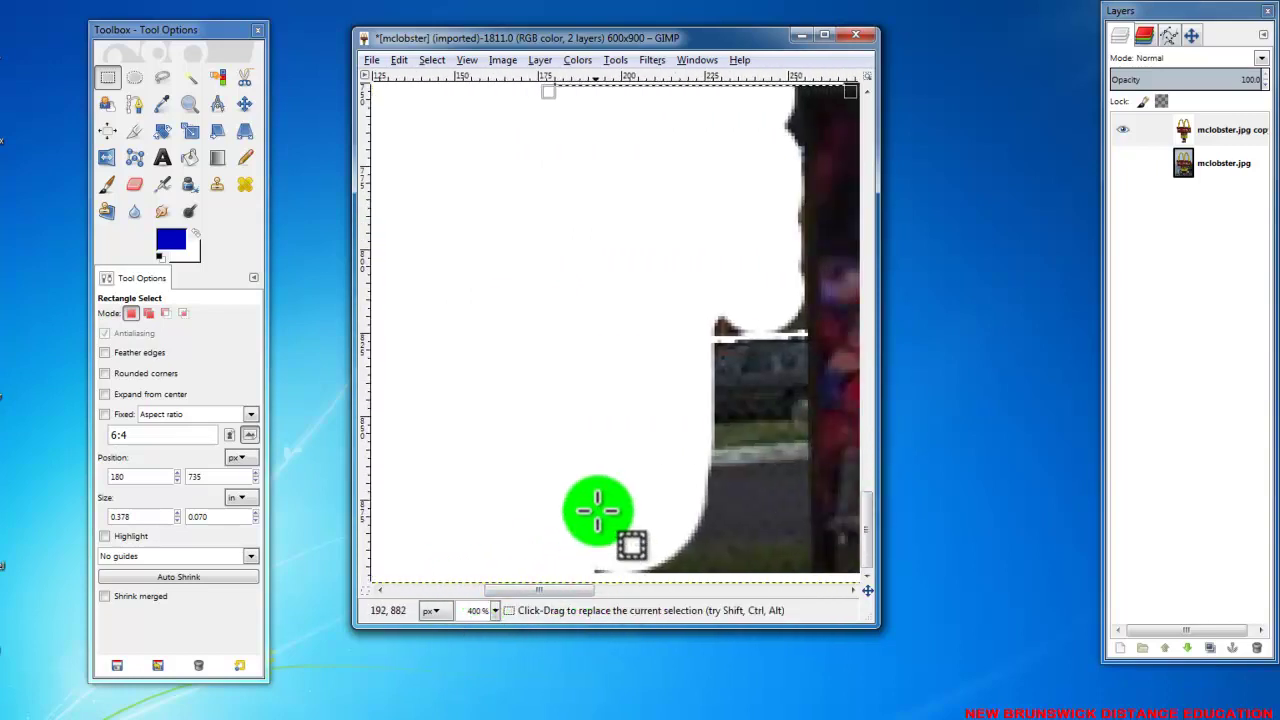
left_click_drag(565, 280, 810, 578)
key("Delete")
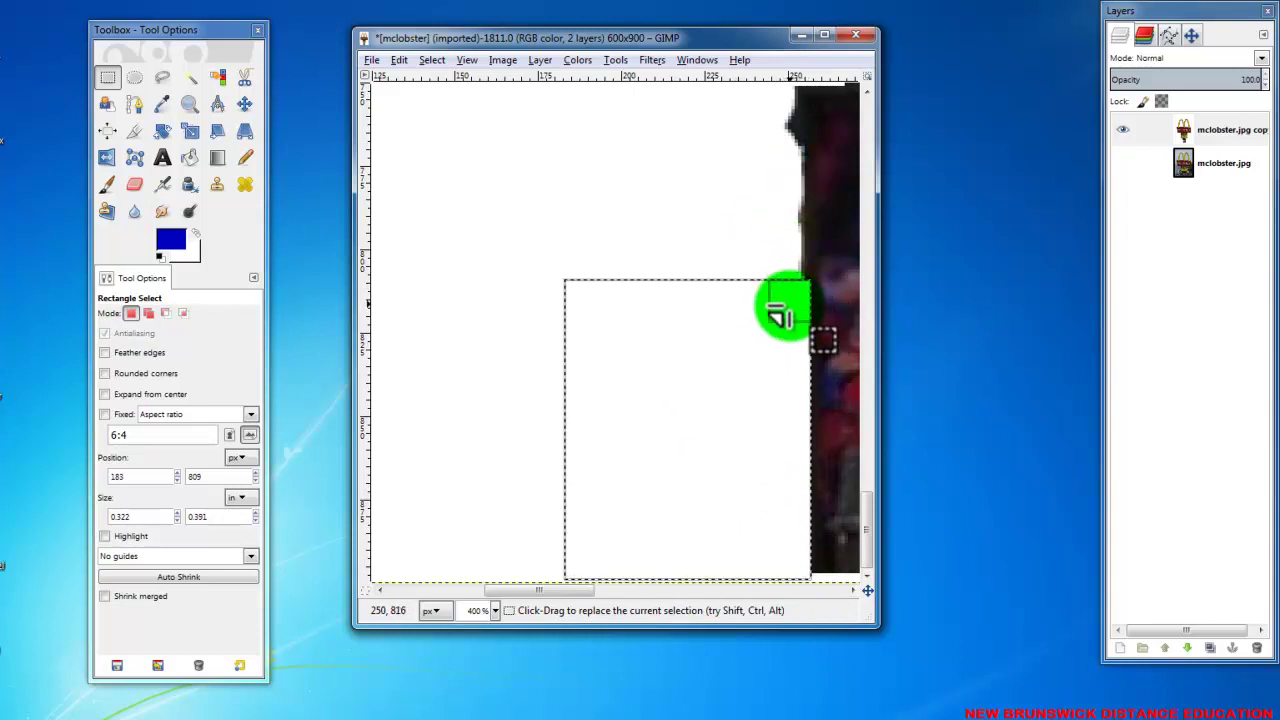
- Select the background strip above the McFlurry poster, panning between areas
left_click_drag(744, 322, 747, 136)
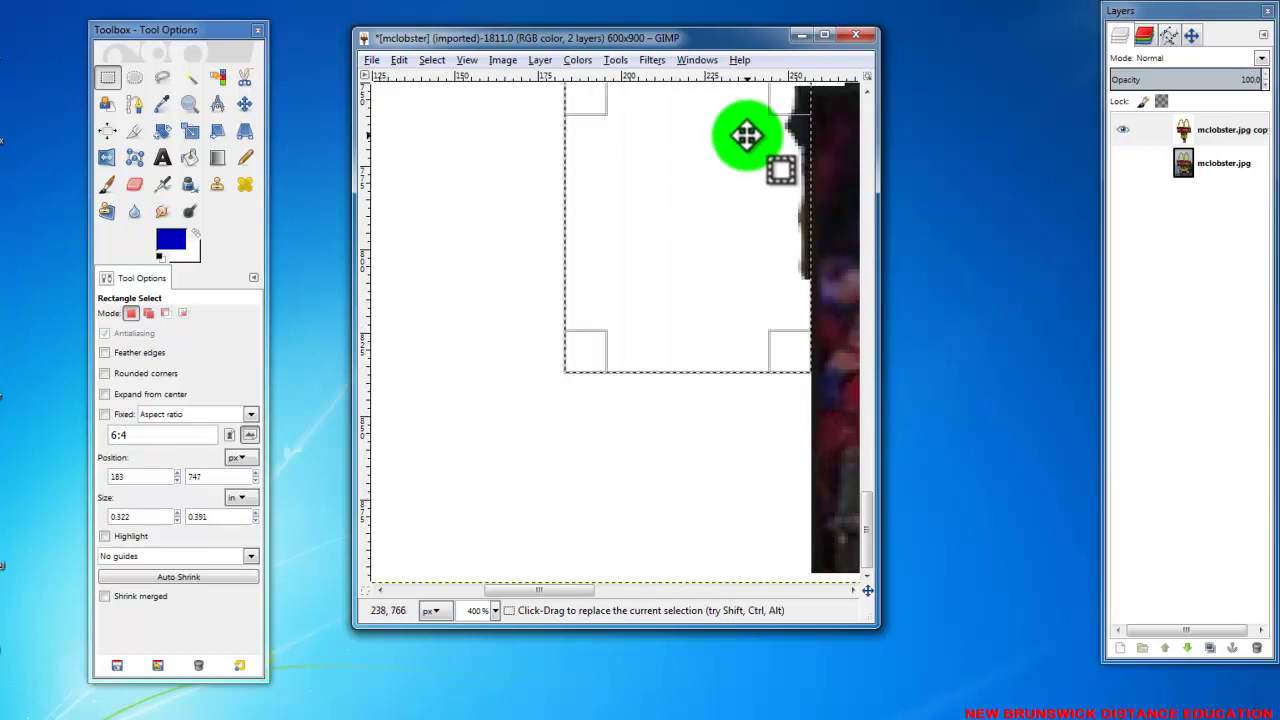
left_click_drag(866, 504, 876, 484)
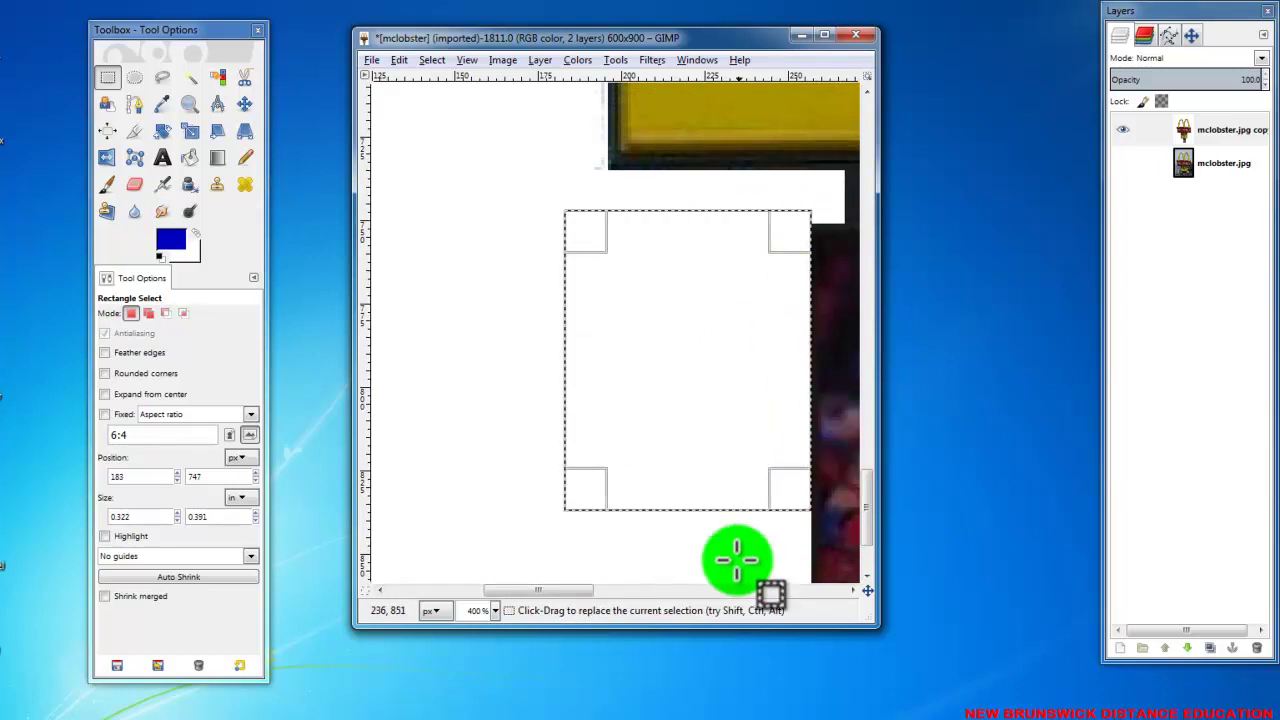
left_click_drag(569, 591, 678, 590)
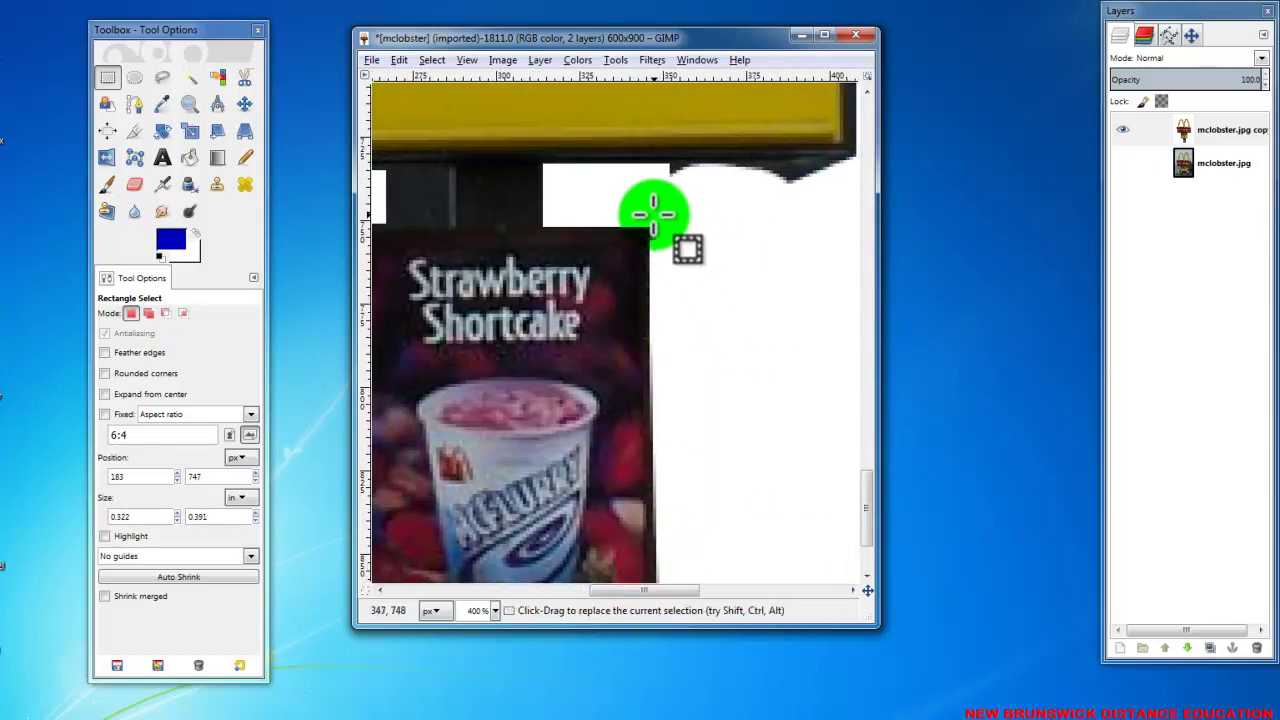
left_click_drag(652, 213, 668, 246)
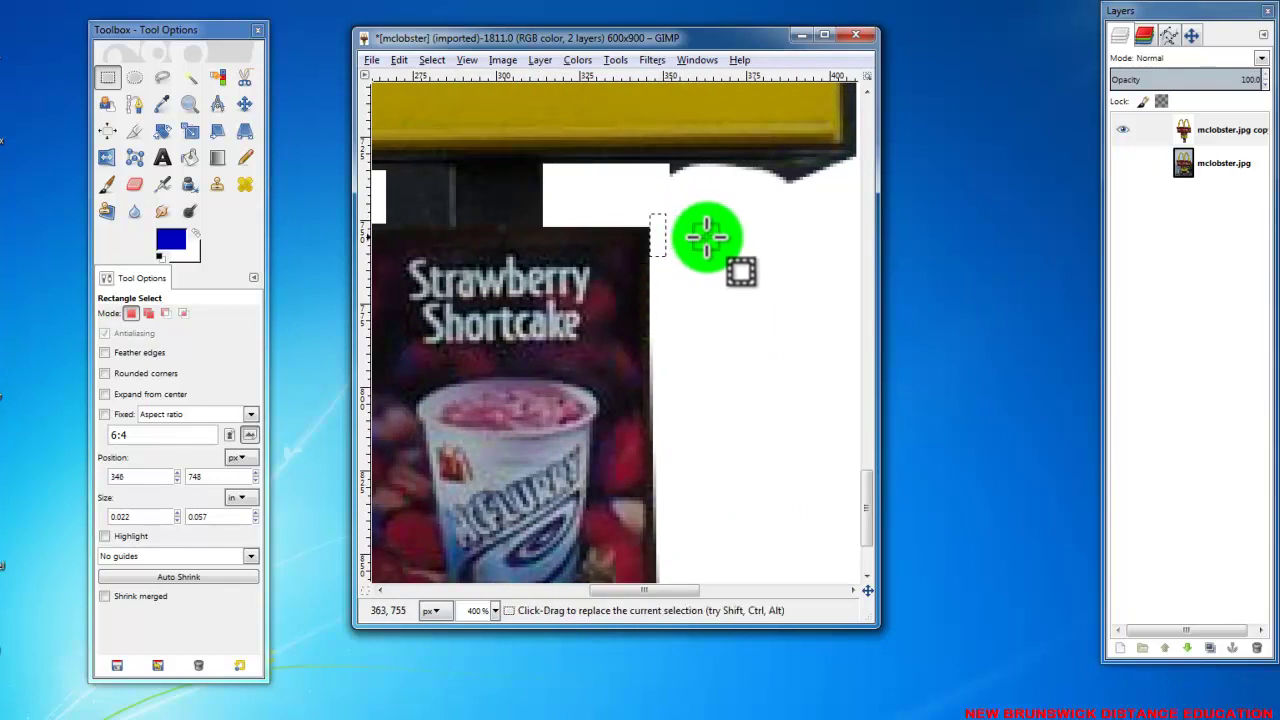
left_click(704, 236)
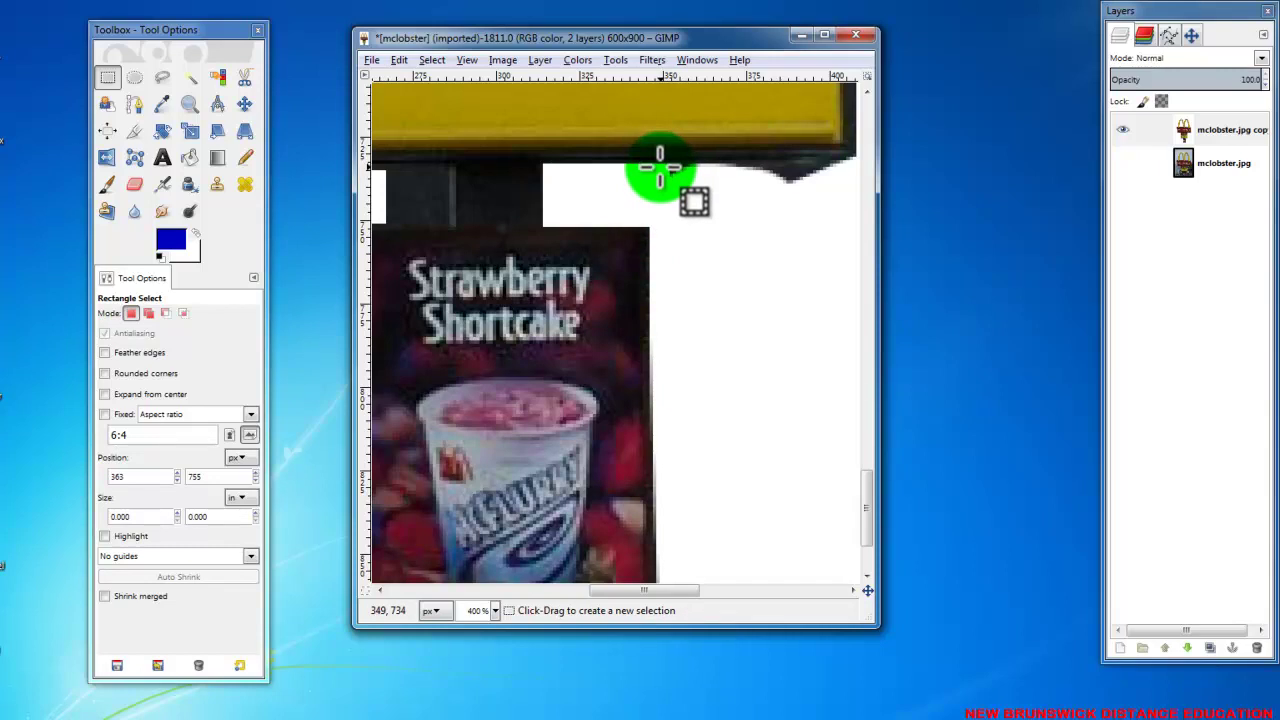
left_click_drag(660, 166, 858, 218)
left_click_drag(663, 590, 825, 590)
left_click_drag(863, 521, 885, 331)
scroll(870, 360, "down", 3)
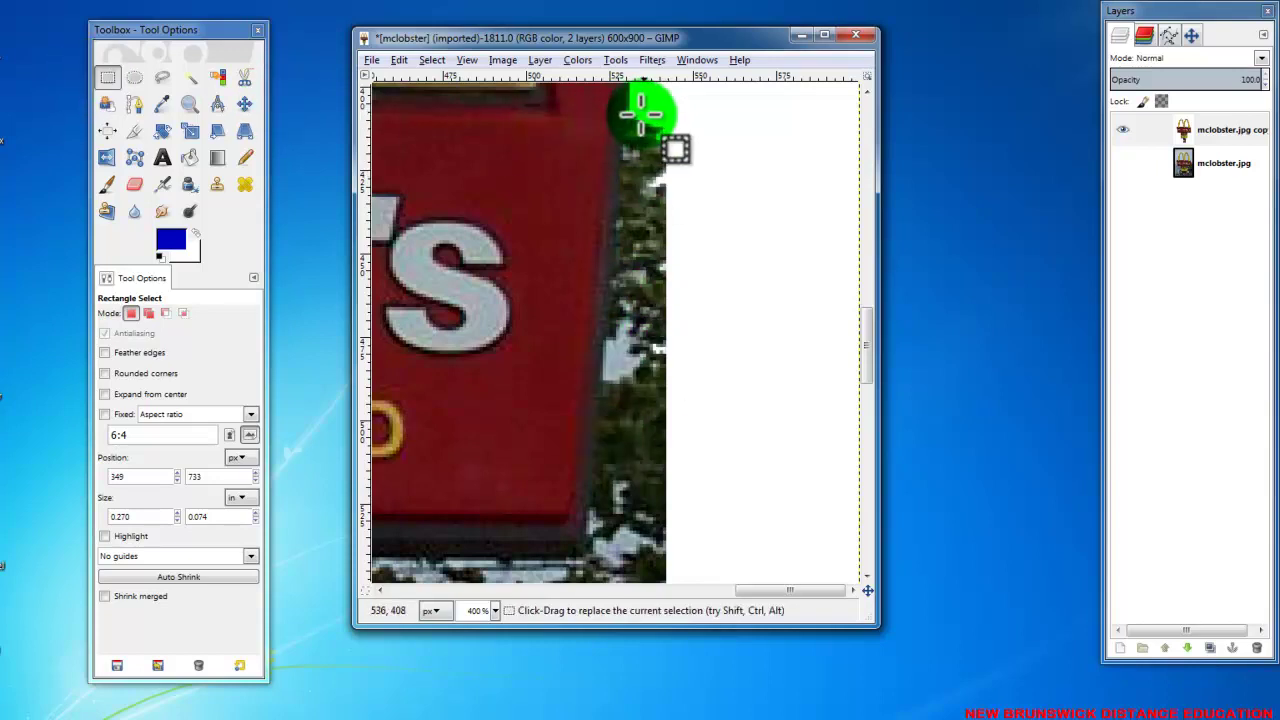
- Outline the foliage beside the red panel with a Free Select polygon and delete it to white
left_click_drag(640, 113, 753, 525)
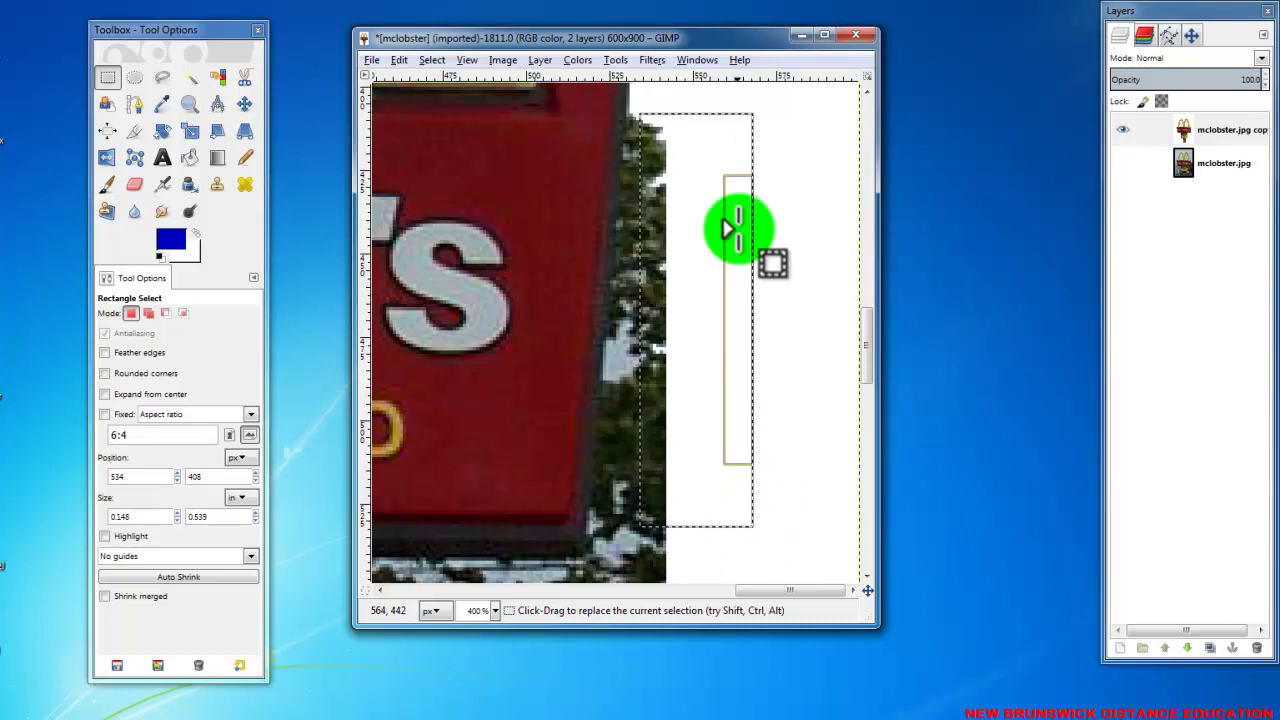
left_click(160, 78)
left_click(631, 113)
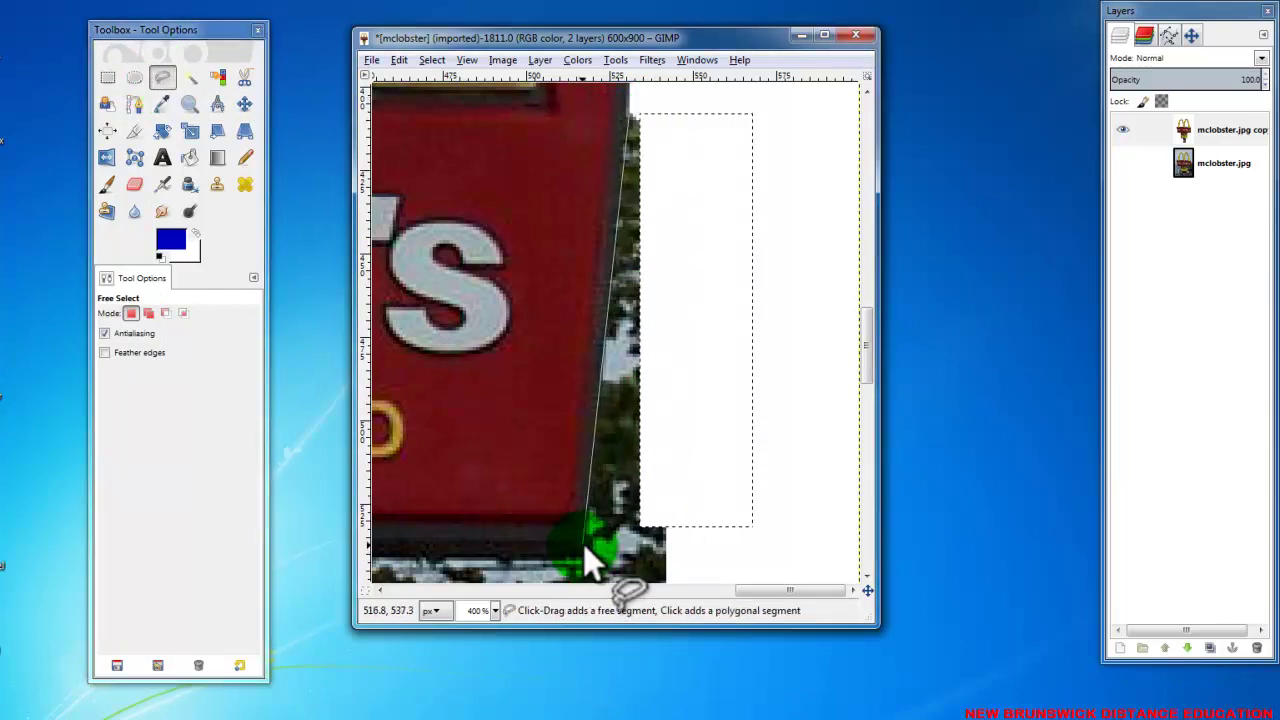
left_click(585, 544)
left_click(694, 541)
left_click(661, 107)
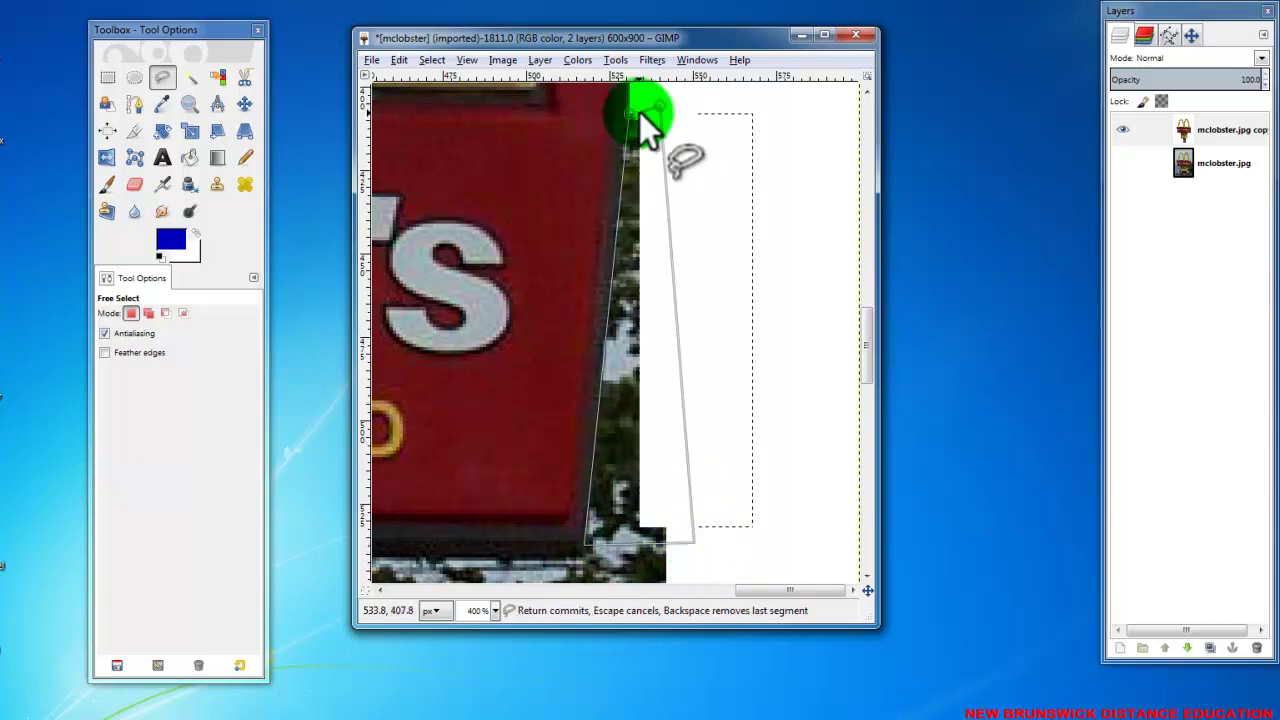
left_click(632, 113)
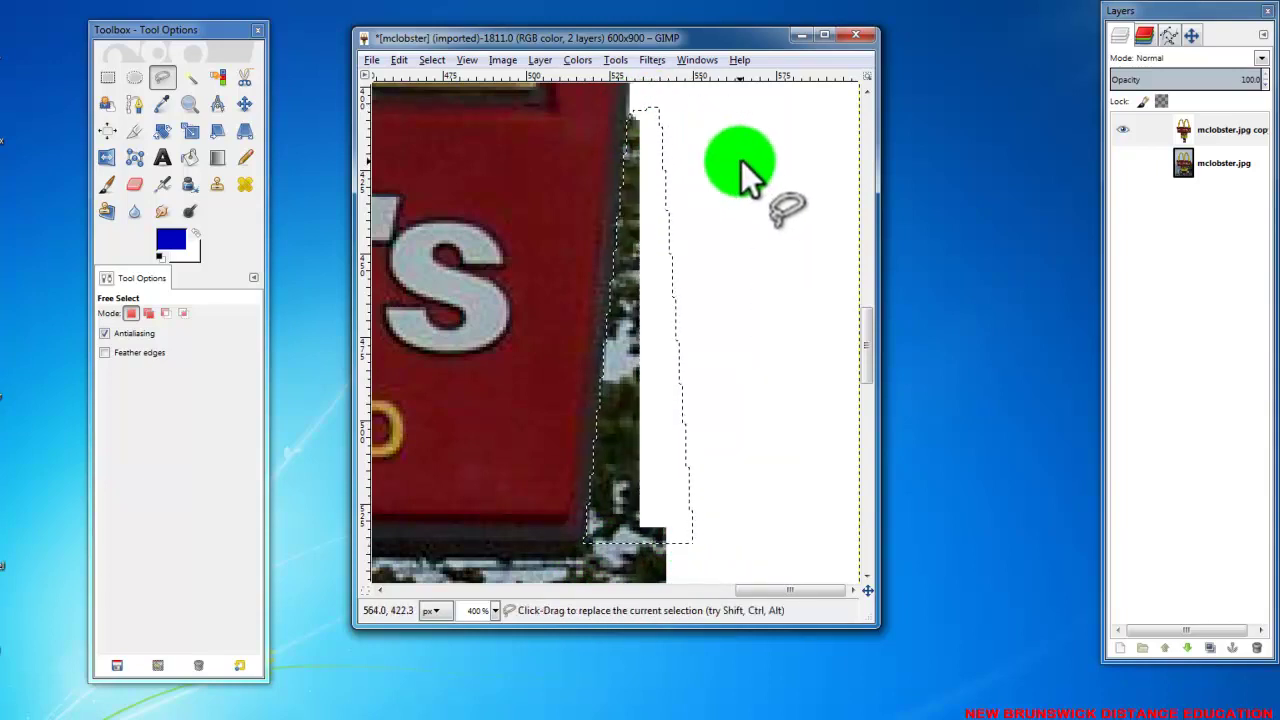
key("Delete")
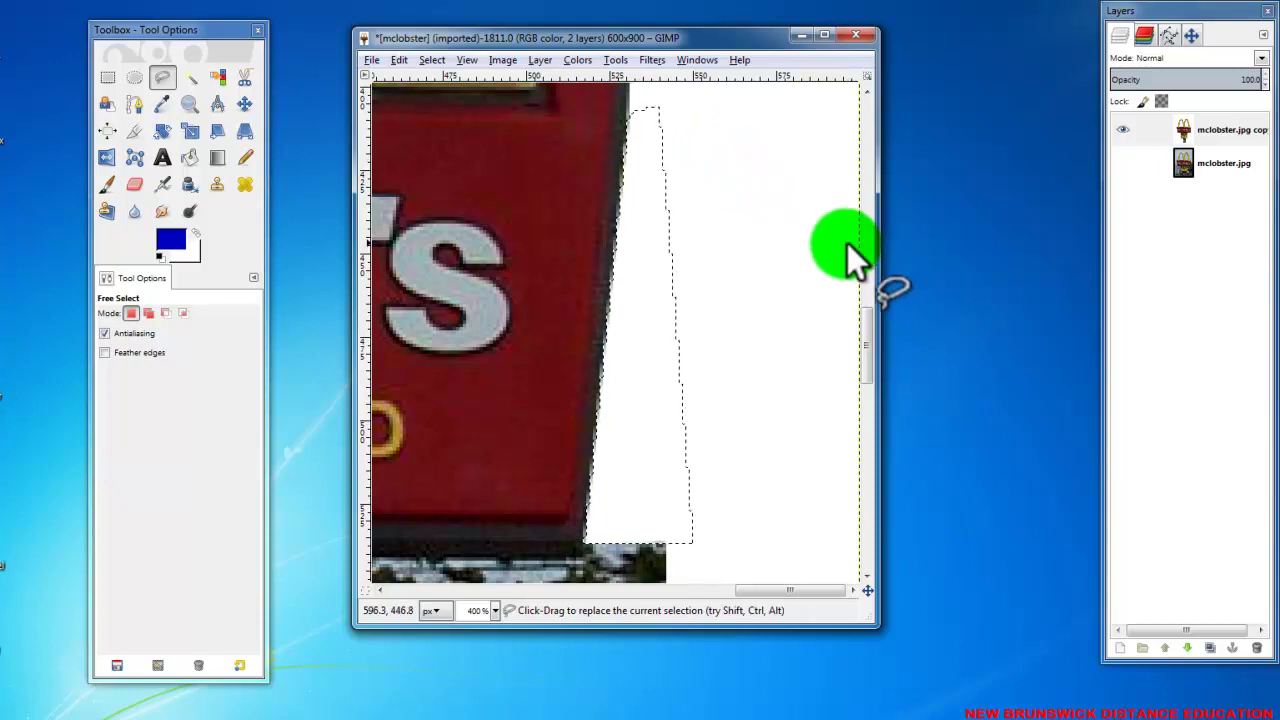
left_click(494, 610)
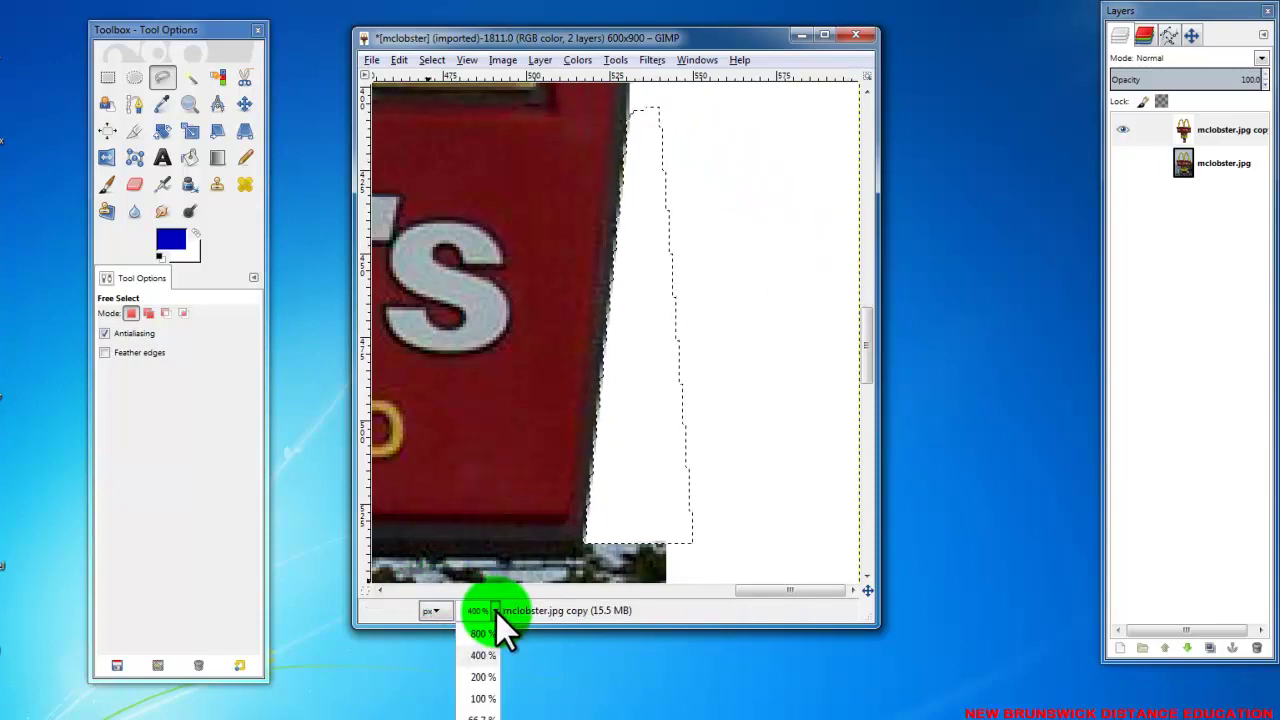
- Zoom out to 66.7% and select the original mclobster.jpg layer
left_click(482, 716)
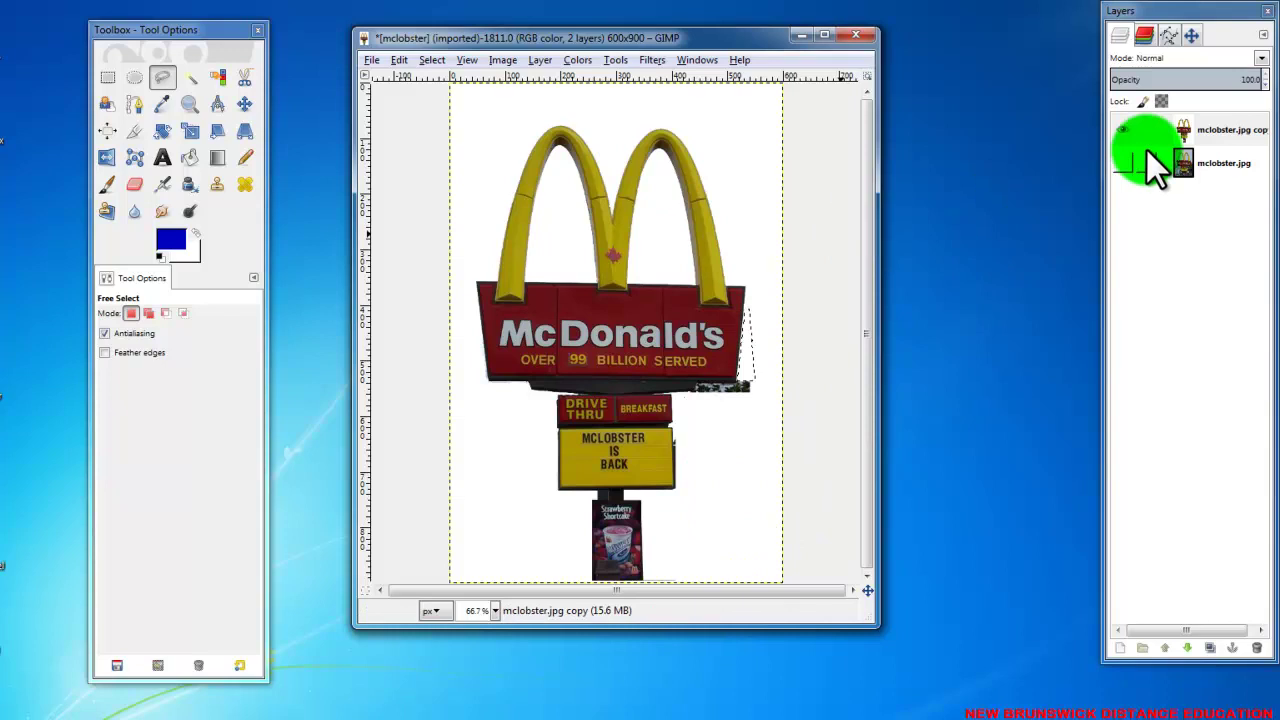
left_click(1226, 165)
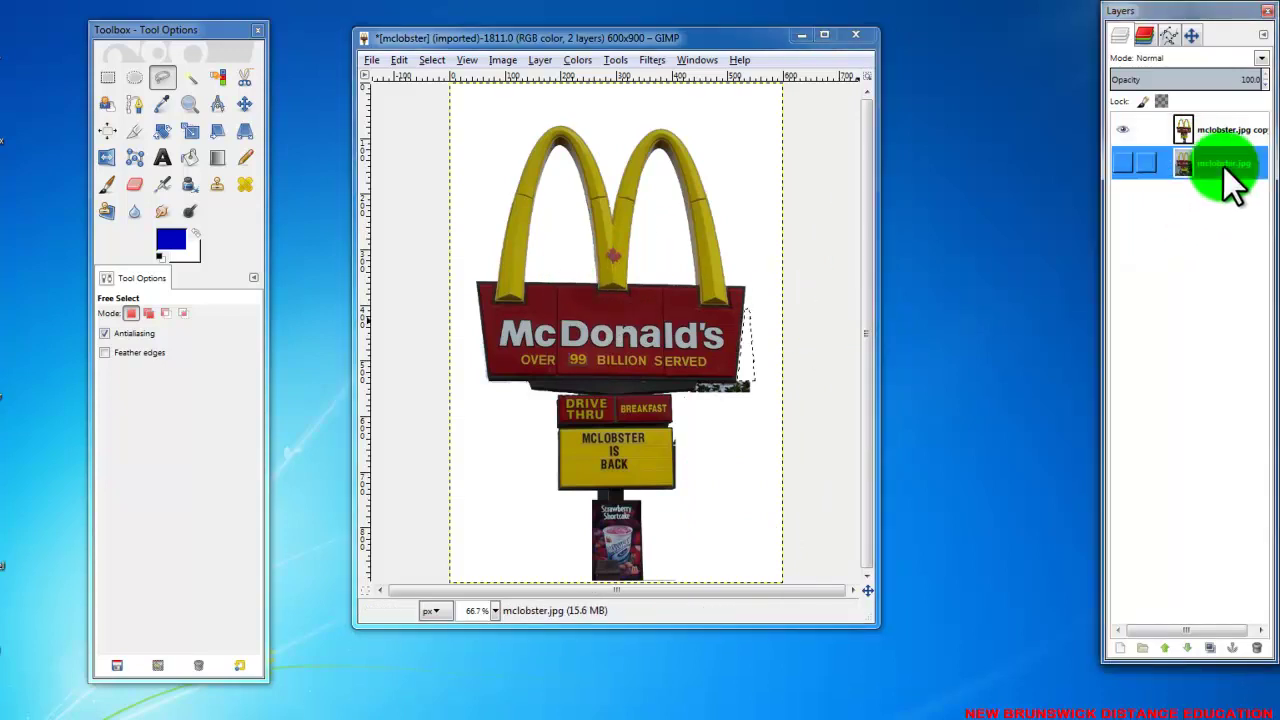
left_click(1141, 170)
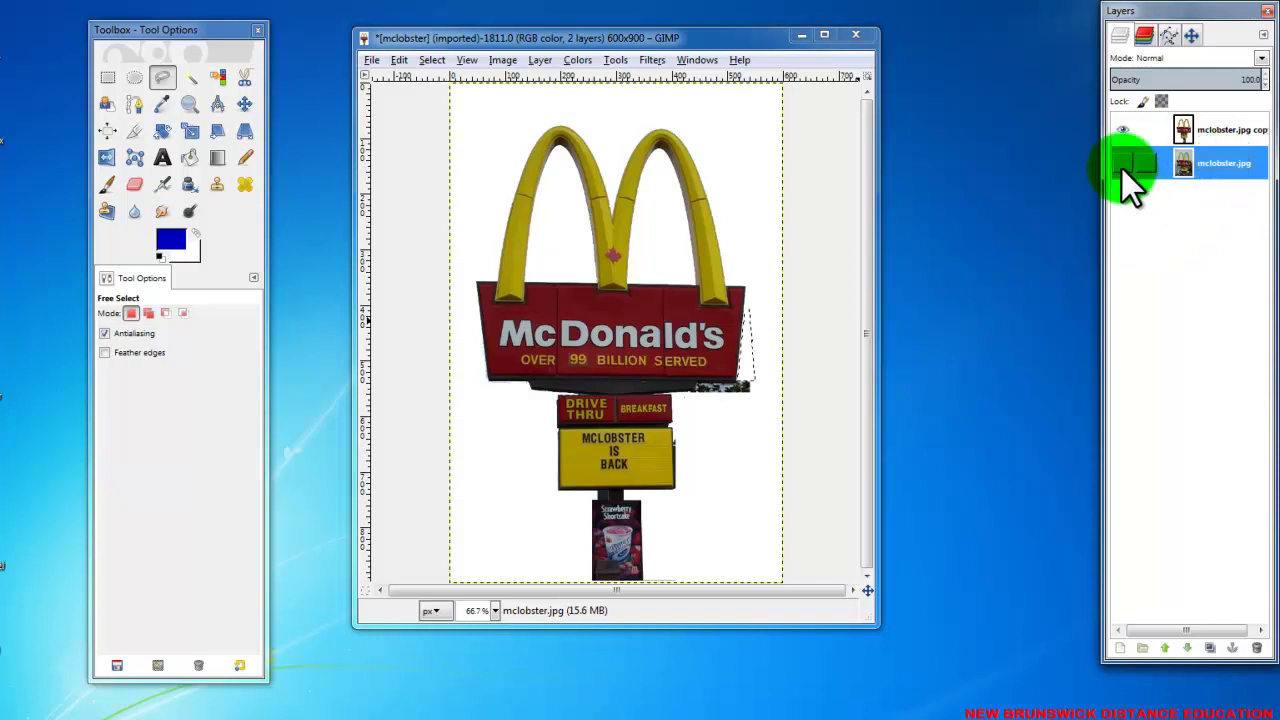
- Toggle the copy layer's visibility to compare, then delete the mclobster.jpg layer
left_click(1118, 132)
left_click(1118, 132)
left_click(1118, 132)
left_click(1118, 132)
right_click(1228, 160)
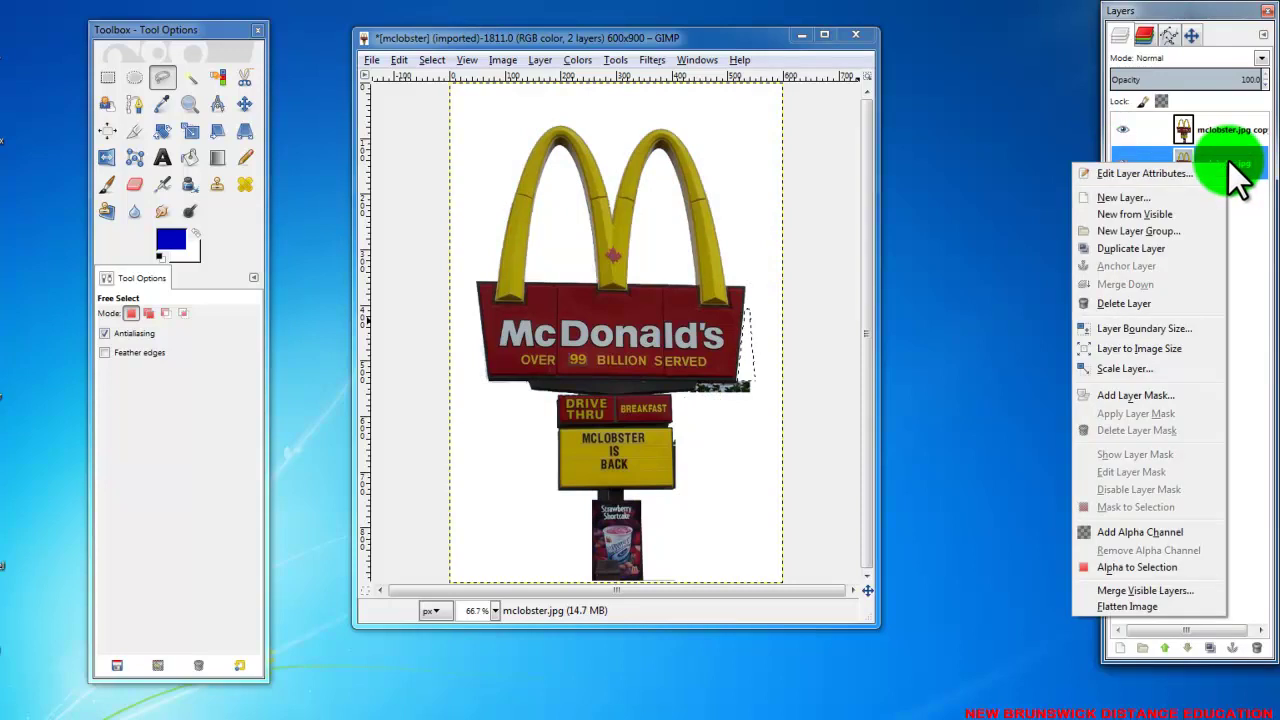
left_click(1155, 303)
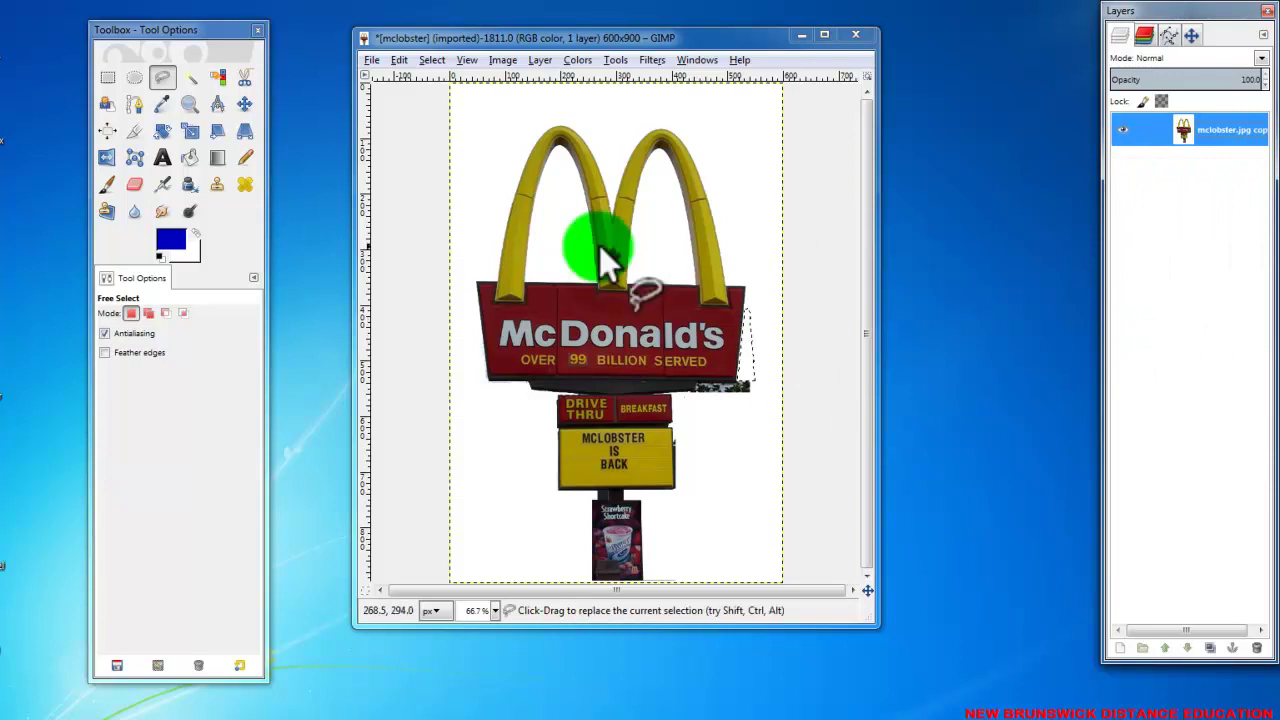
- Deselect all and save the image as mclobsterHJS.xcf in the GIMP Tutorial folder
left_click(431, 62)
left_click(434, 100)
left_click(372, 61)
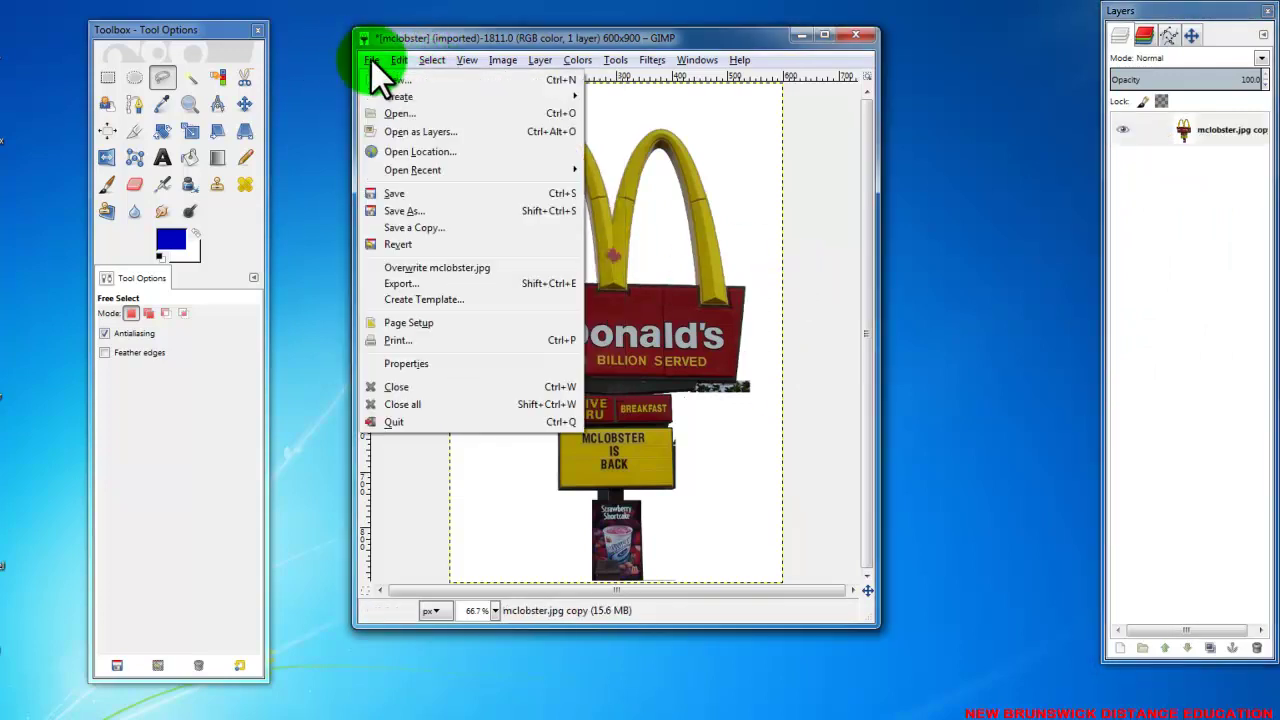
left_click(419, 211)
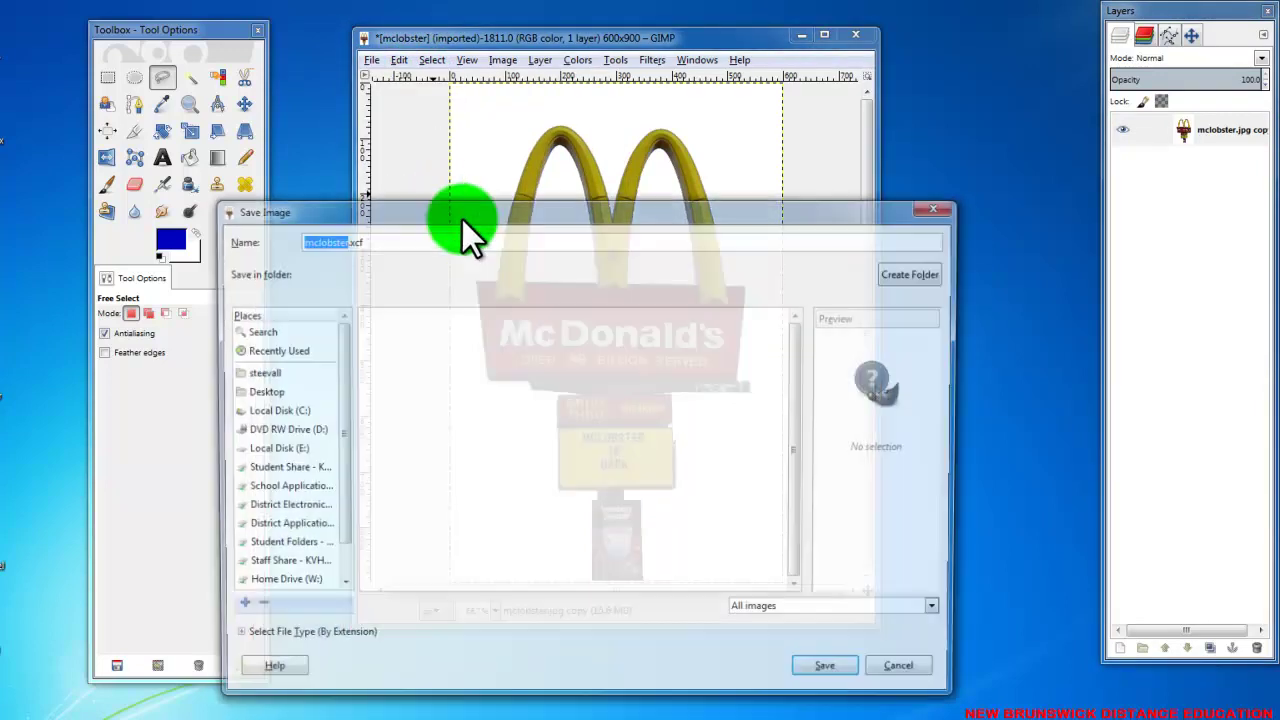
type("mclobster")
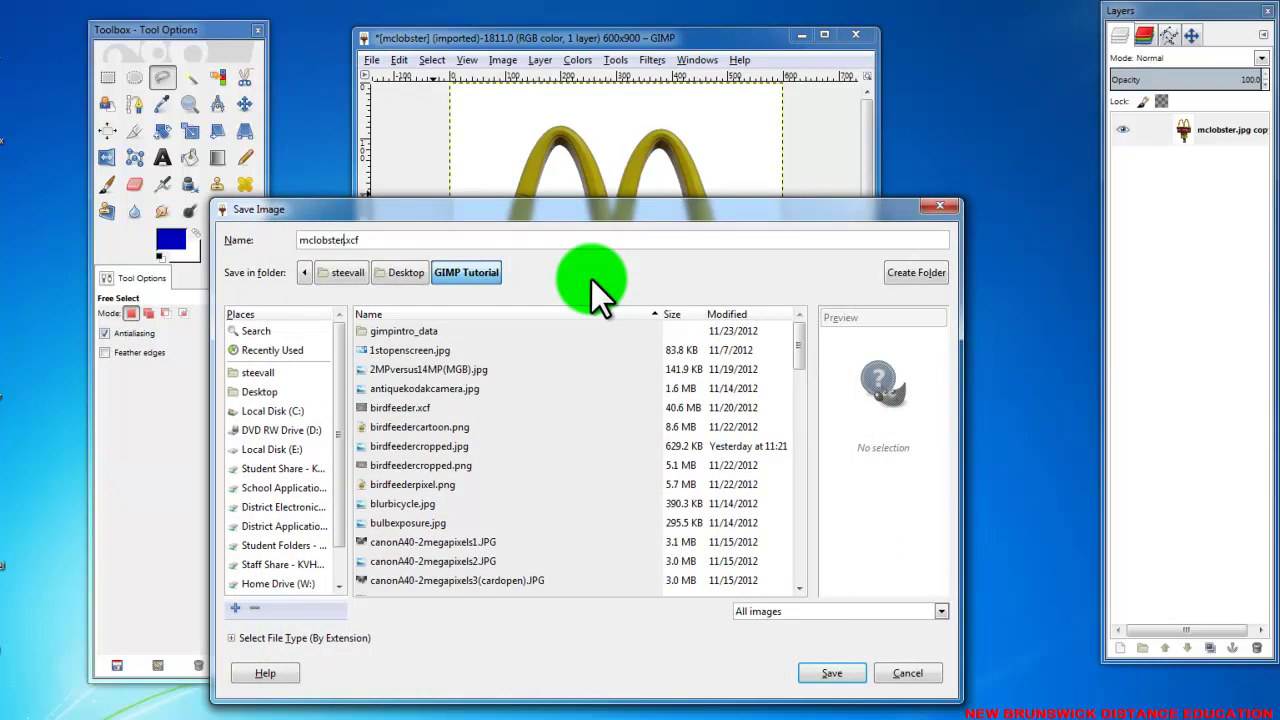
type("HJS")
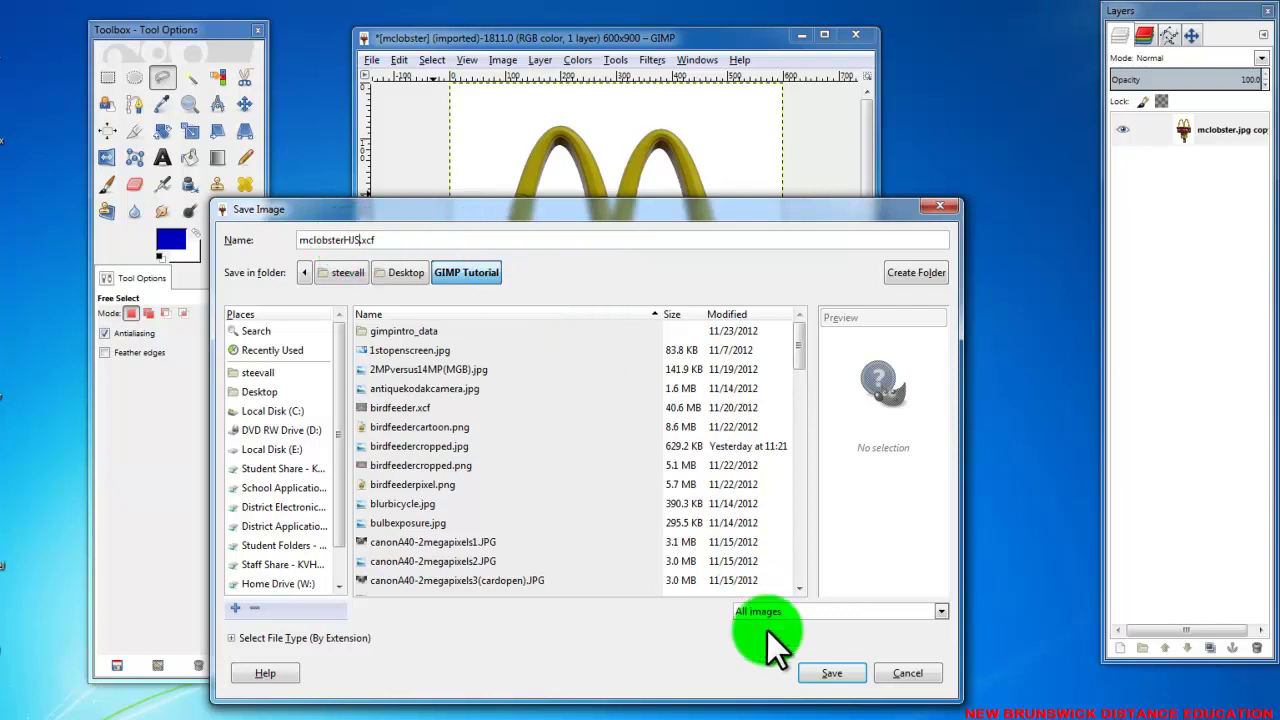
left_click(830, 673)
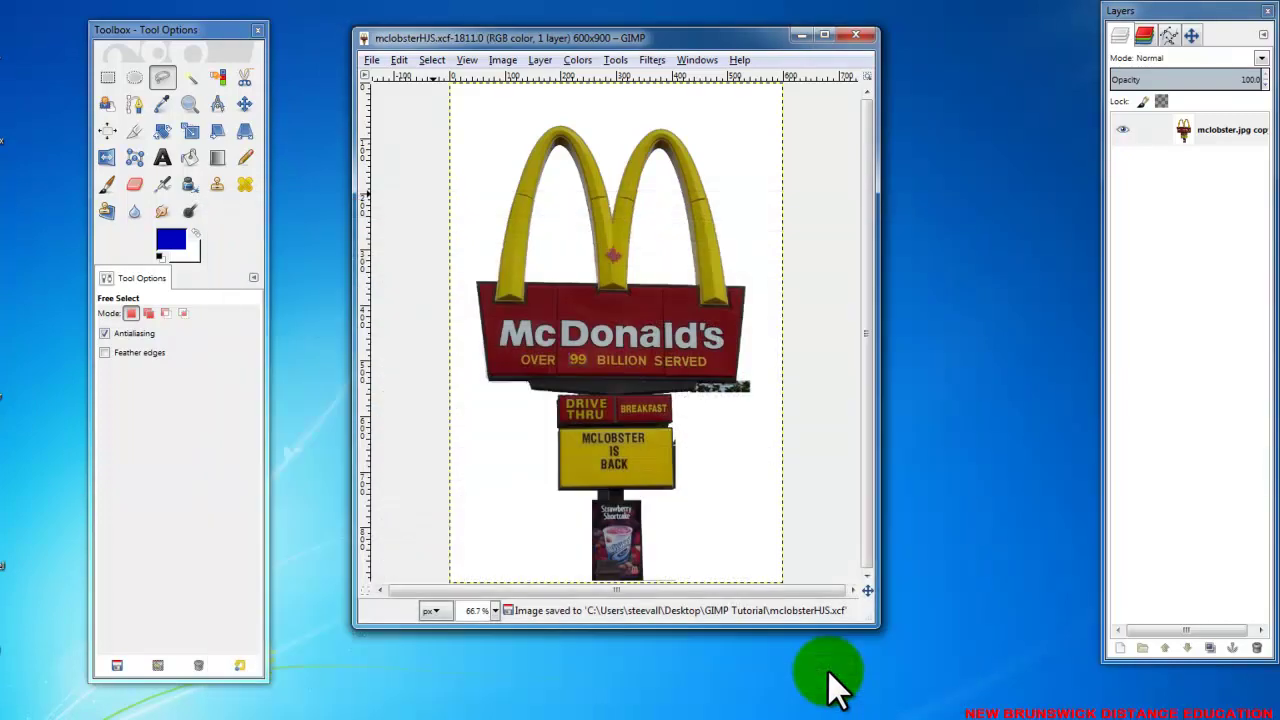